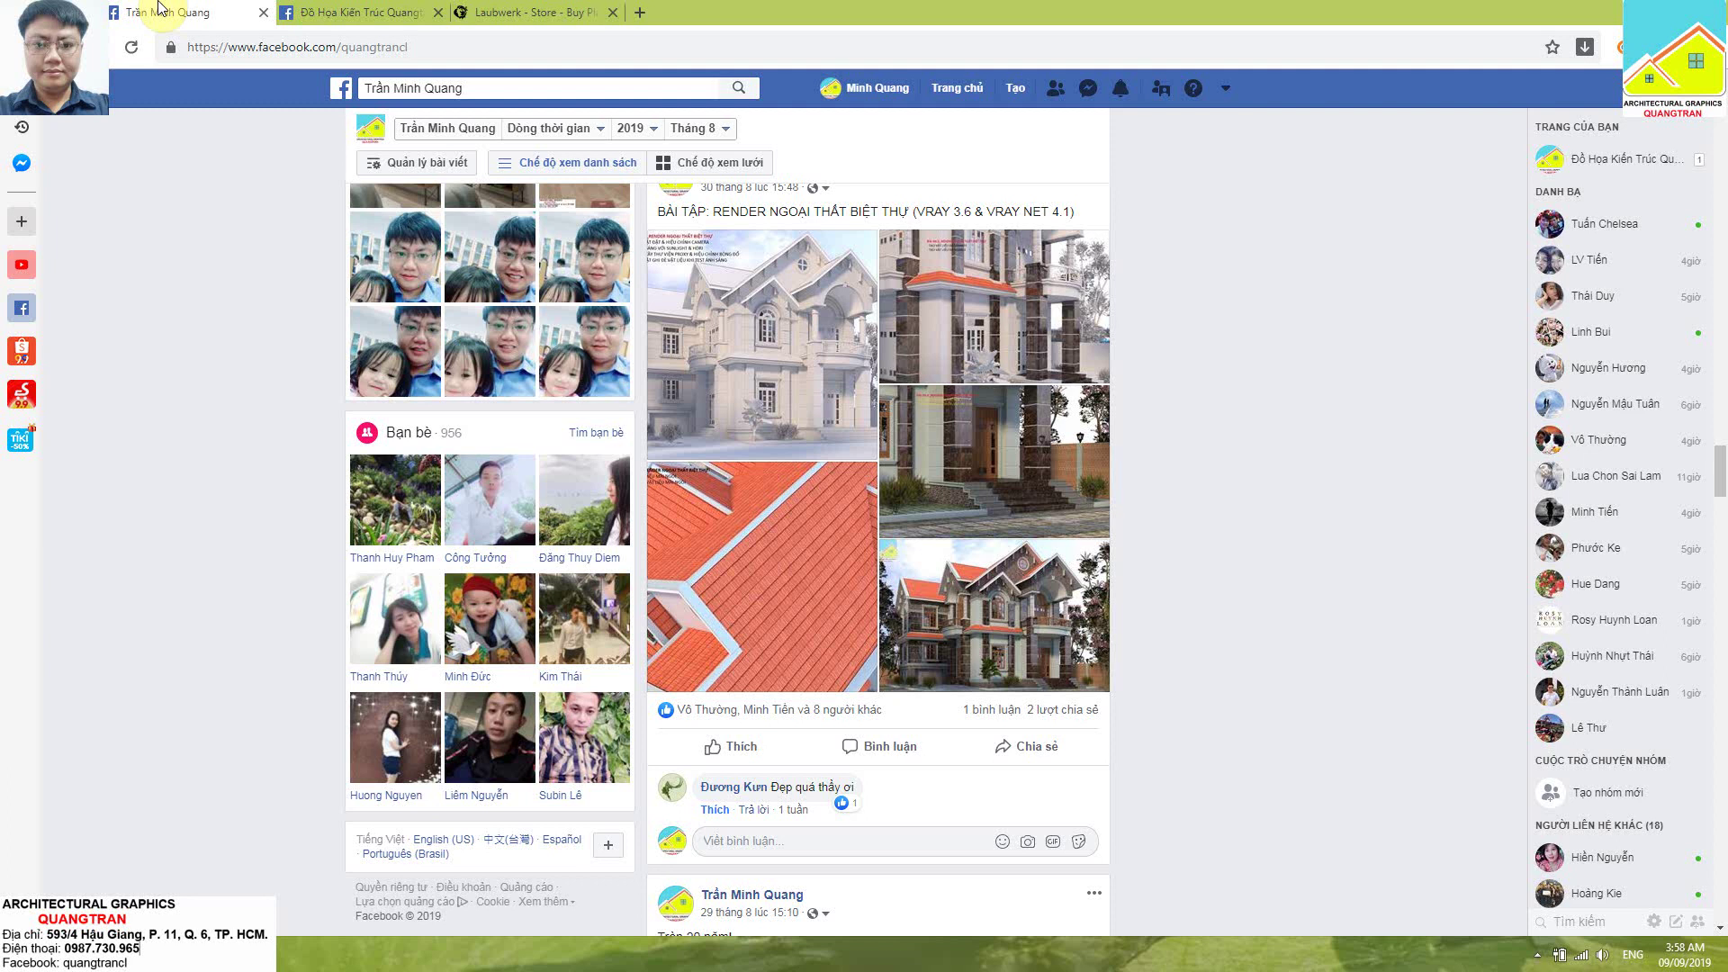
Glance at the Laubwerk store tab, then view the timeline's house render photo full-size and close it
{"action": "left_click", "coordinate": [531, 13]}
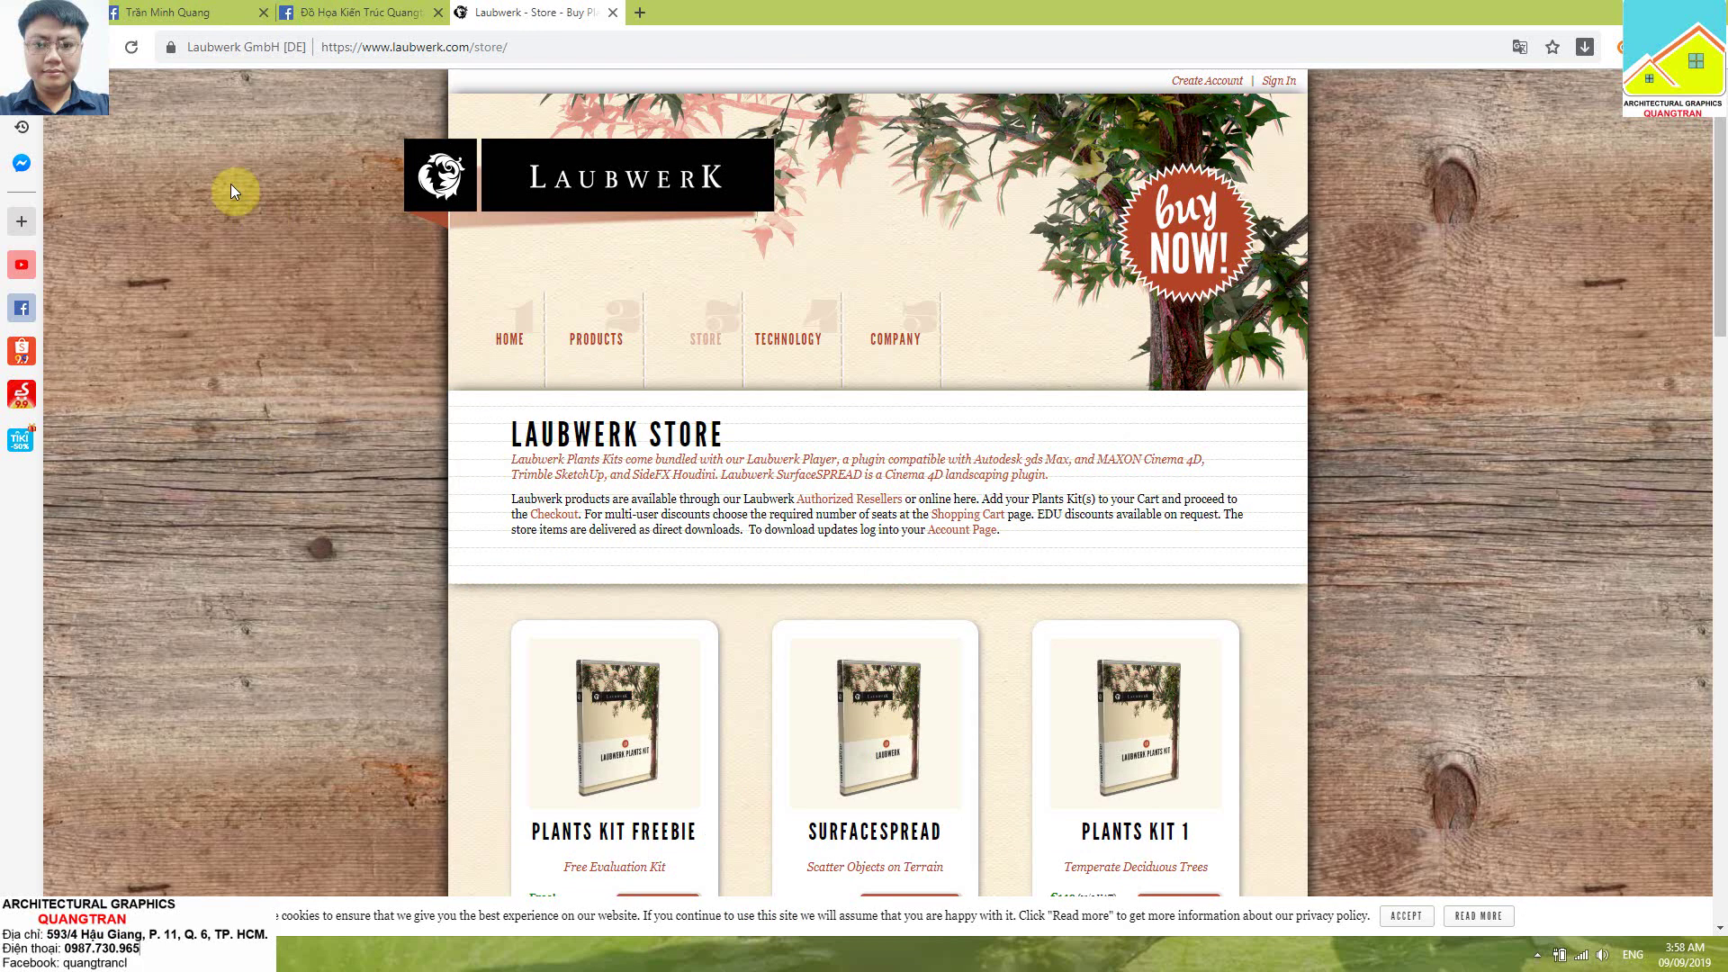
{"action": "left_click", "coordinate": [171, 13]}
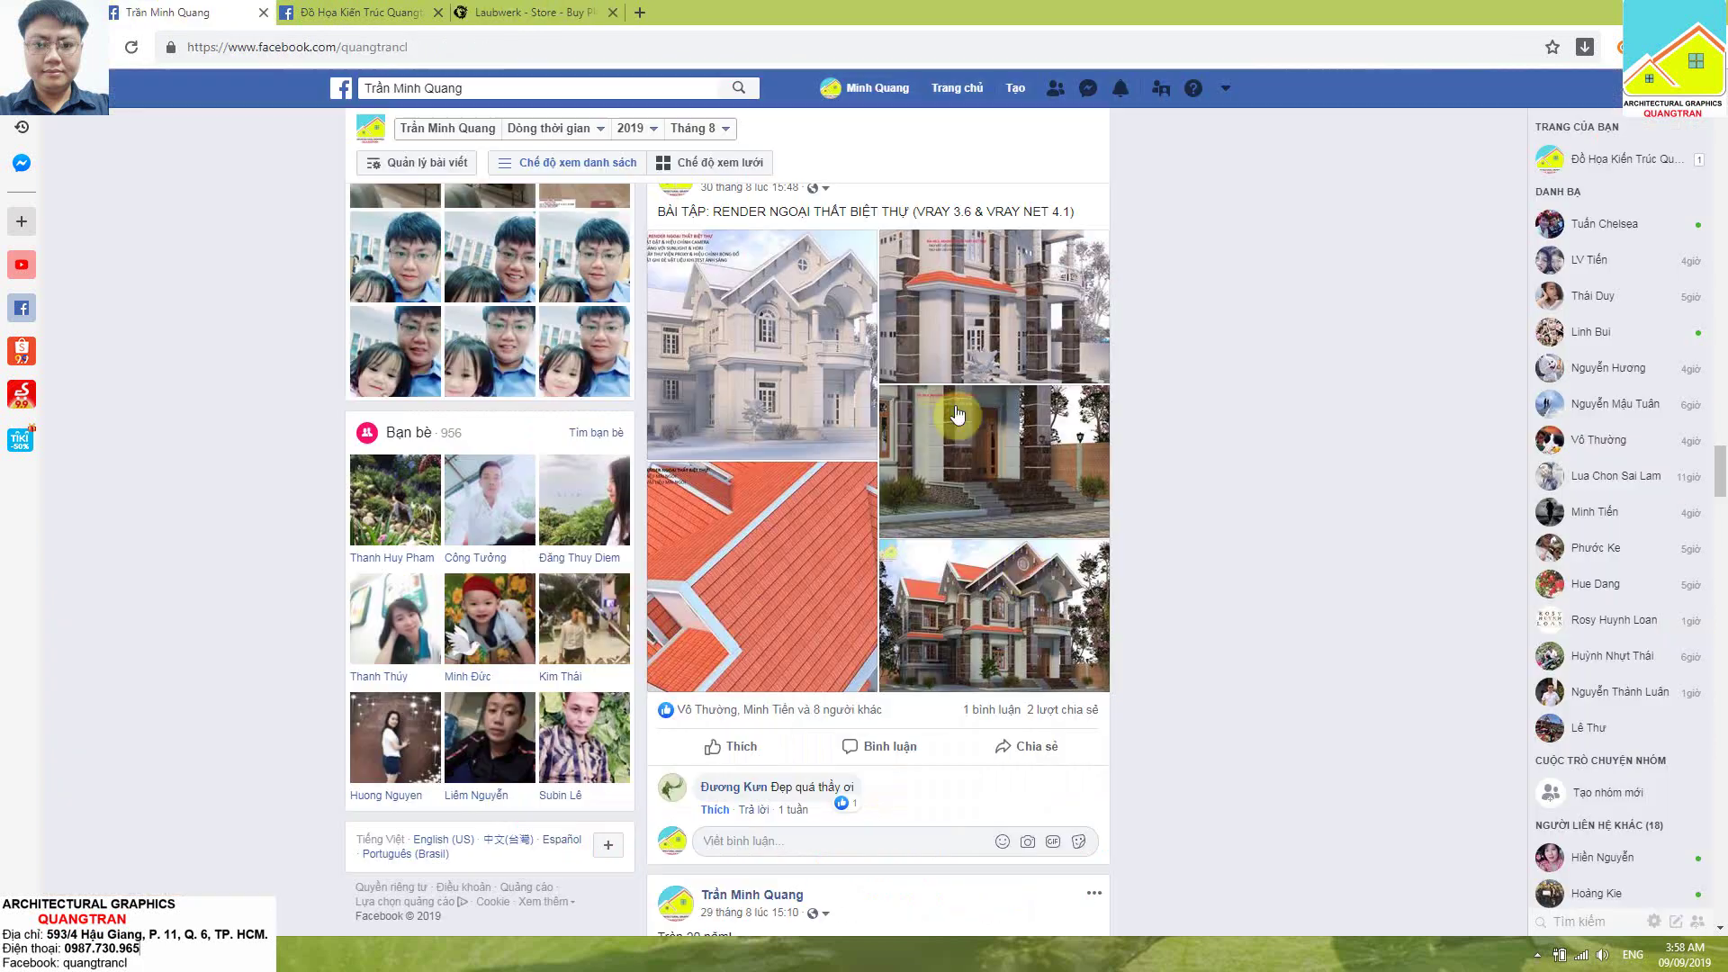
{"action": "left_click", "coordinate": [1027, 572]}
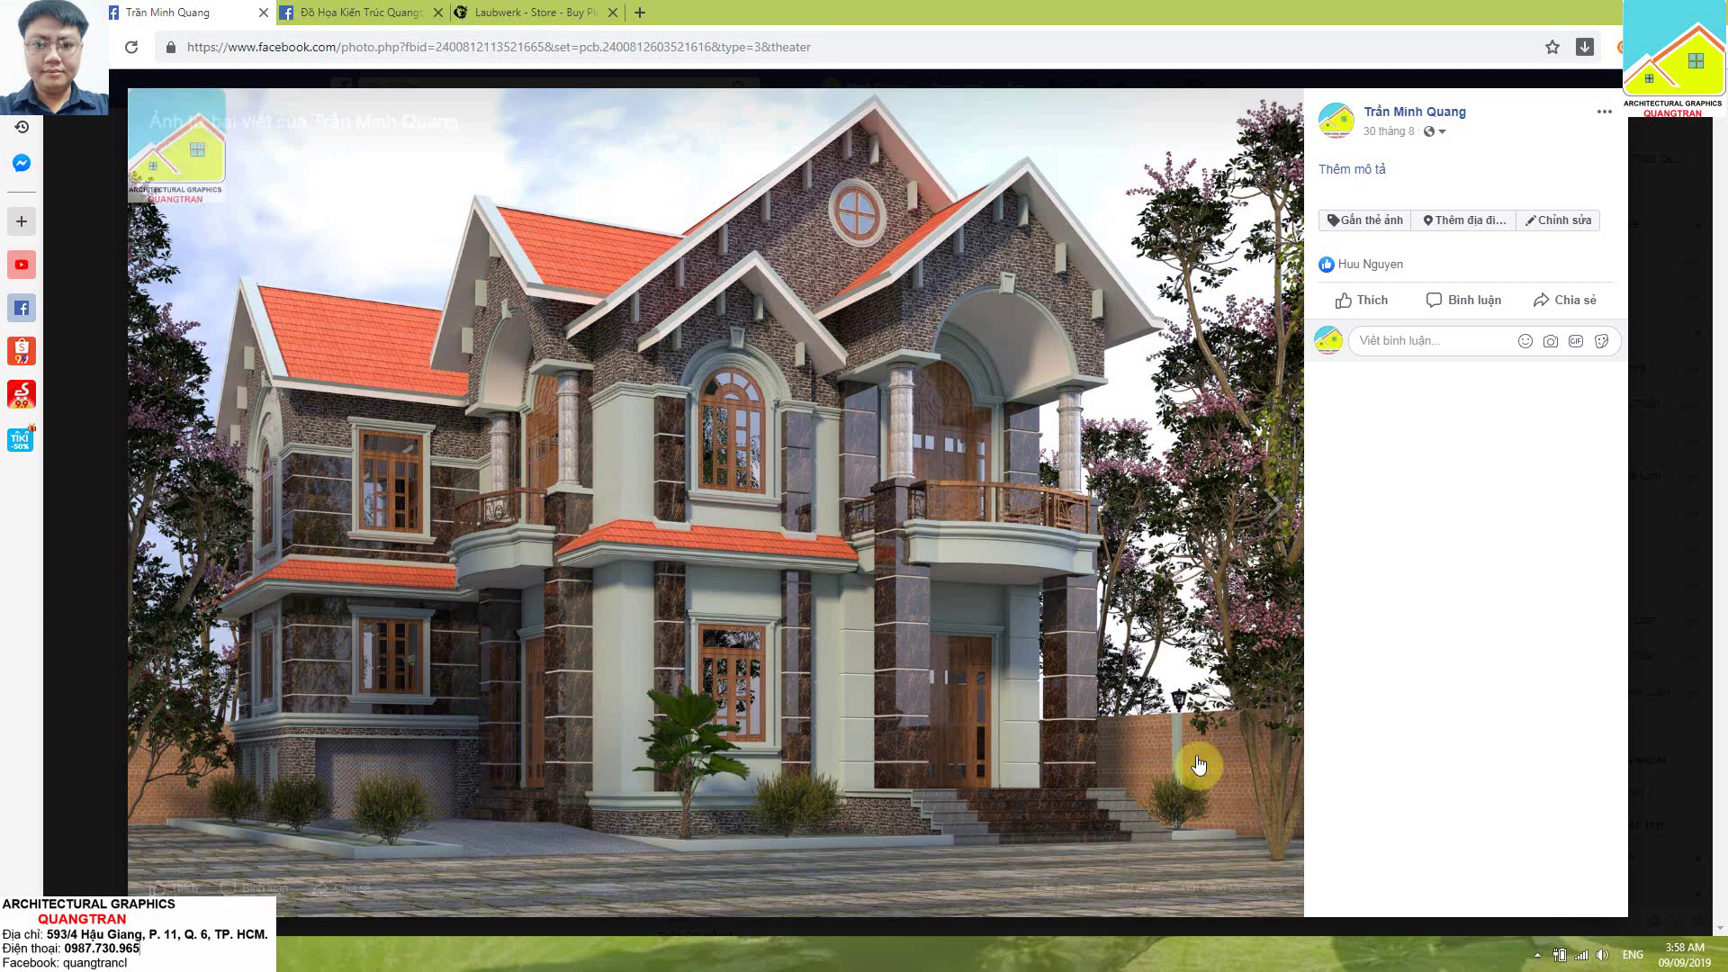
{"action": "left_click", "coordinate": [557, 7]}
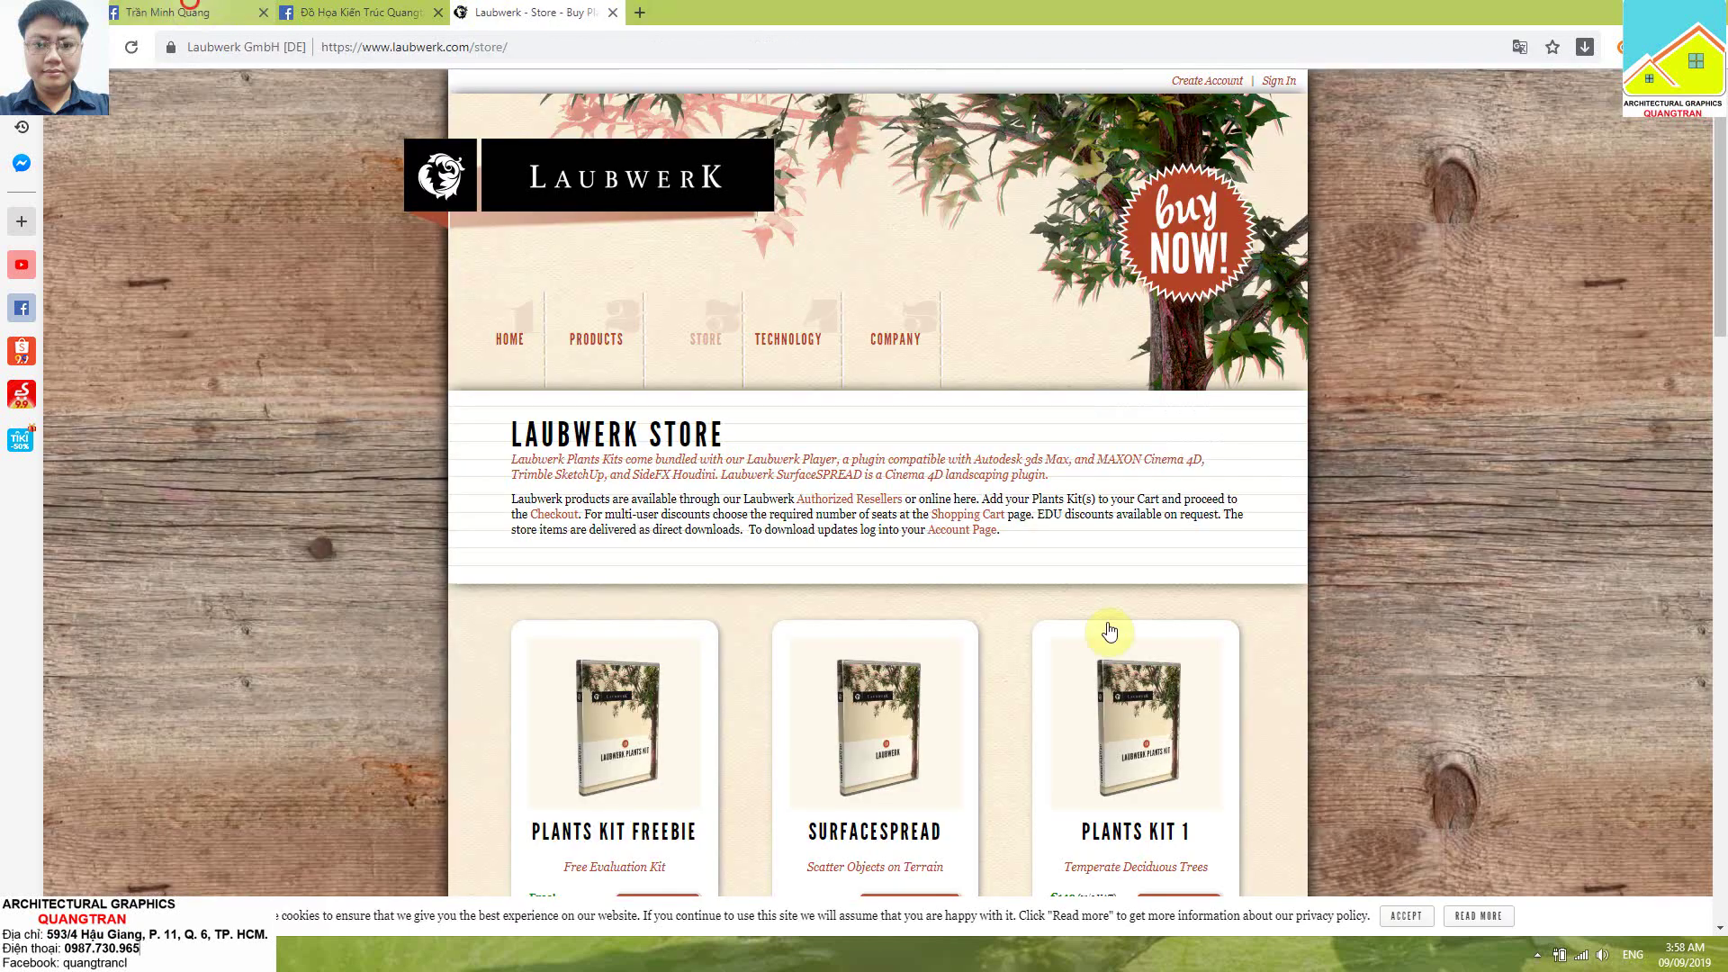
{"action": "key", "text": "ctrl+1"}
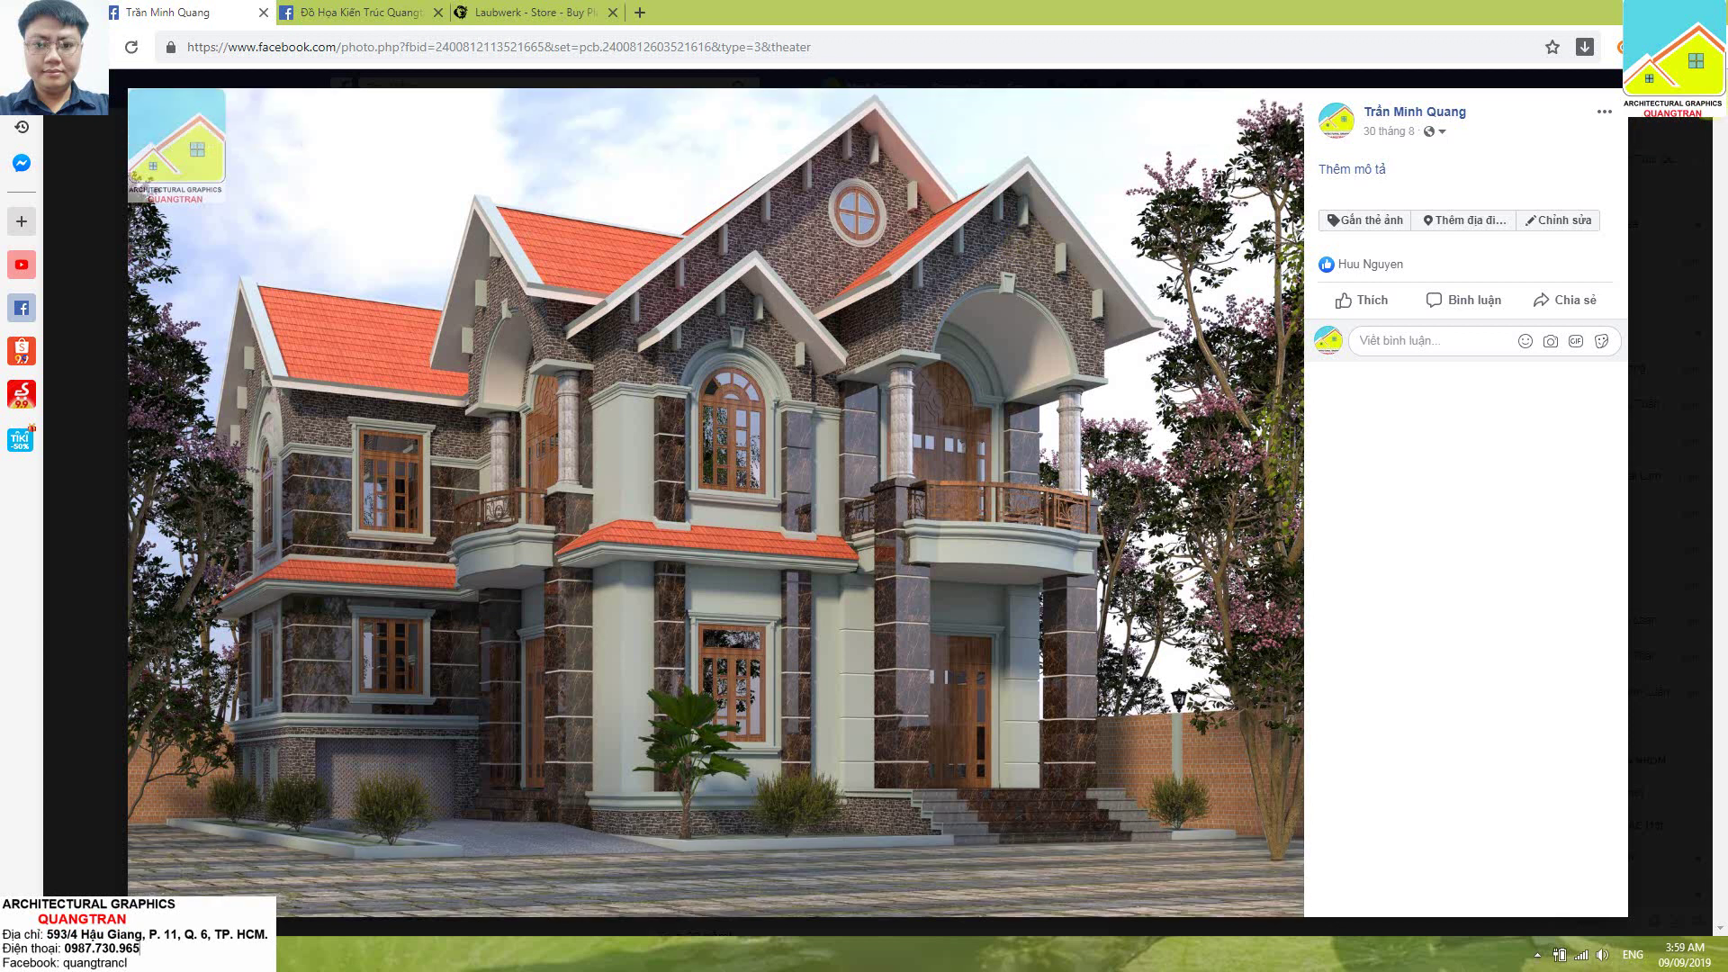
{"action": "key", "text": "Escape"}
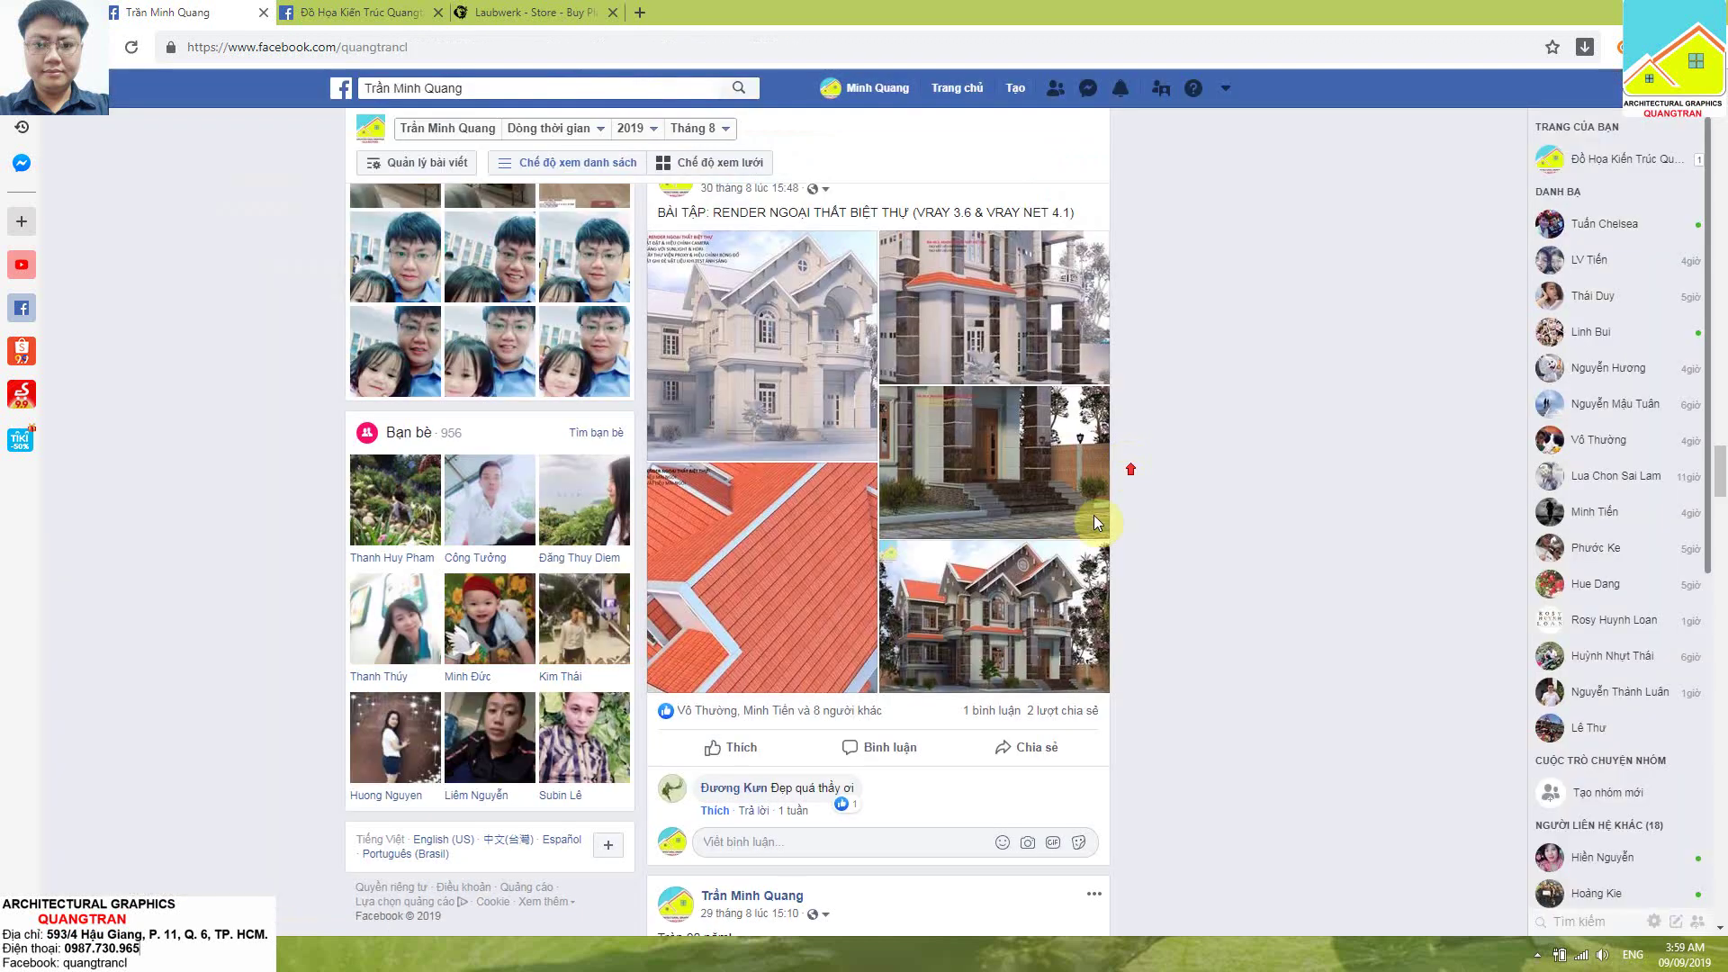
Scroll up the timeline to view the house render full-size again, then close it
{"action": "scroll", "coordinate": [1079, 518], "scroll_direction": "up", "scroll_amount": 3}
{"action": "scroll", "coordinate": [1053, 509], "scroll_direction": "up", "scroll_amount": 3}
{"action": "scroll", "coordinate": [1016, 499], "scroll_direction": "up", "scroll_amount": 3}
{"action": "scroll", "coordinate": [977, 484], "scroll_direction": "up", "scroll_amount": 4}
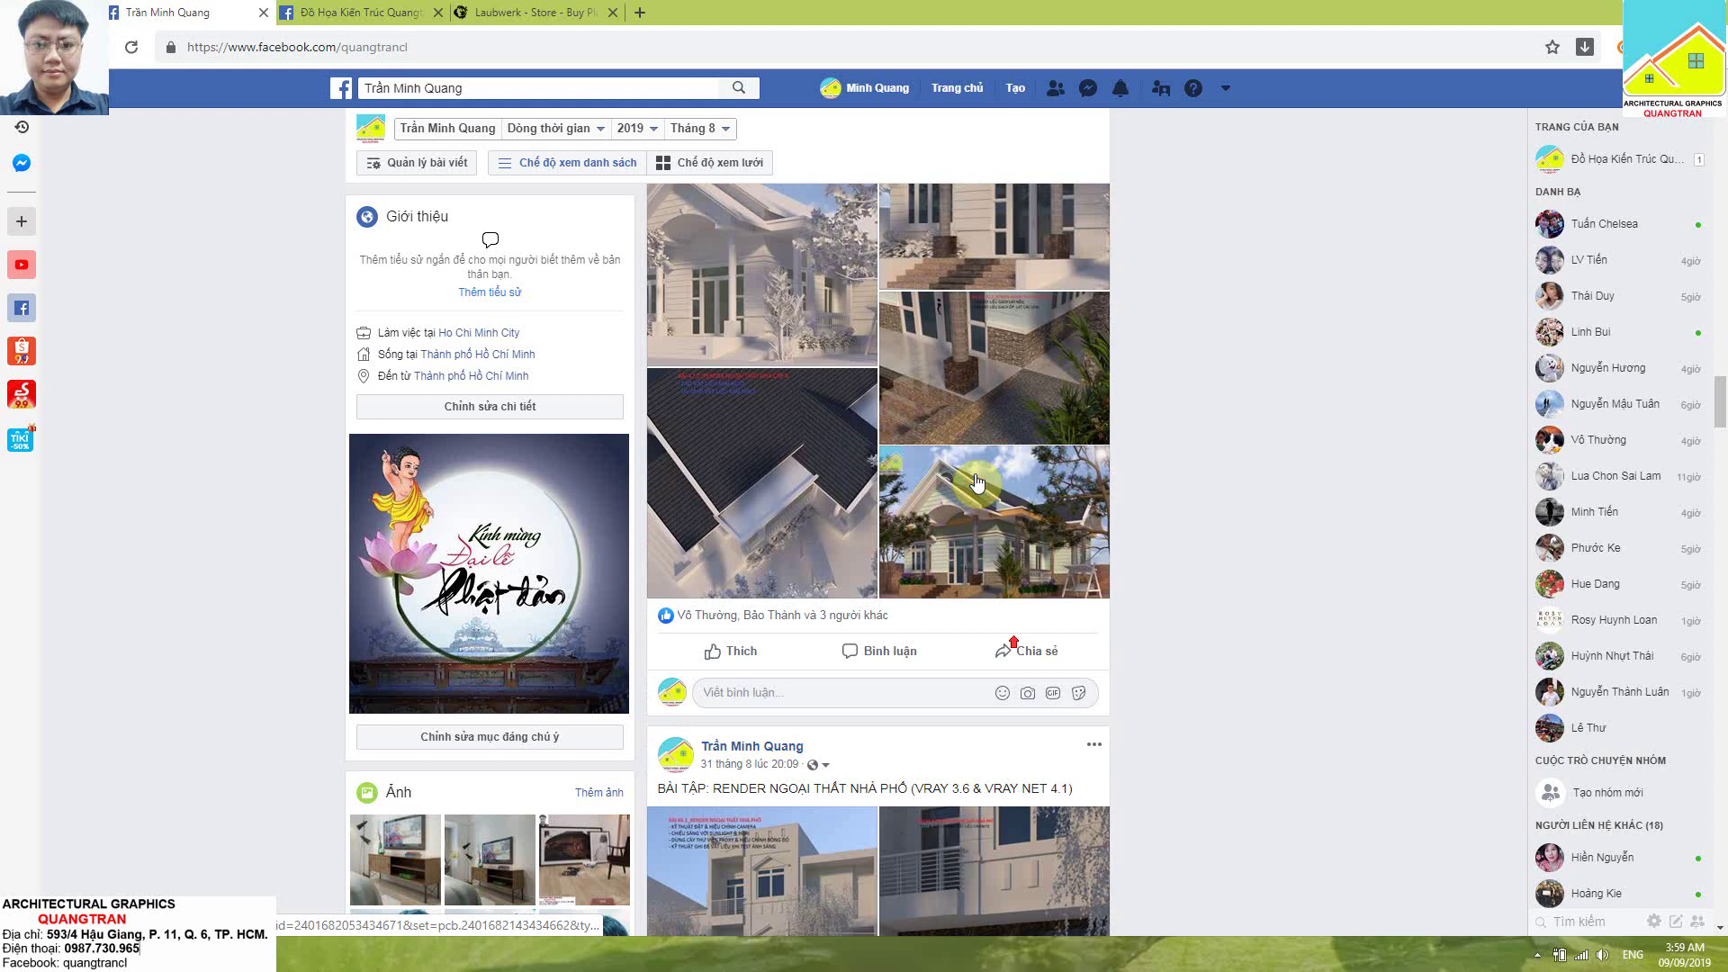
{"action": "left_click", "coordinate": [977, 483]}
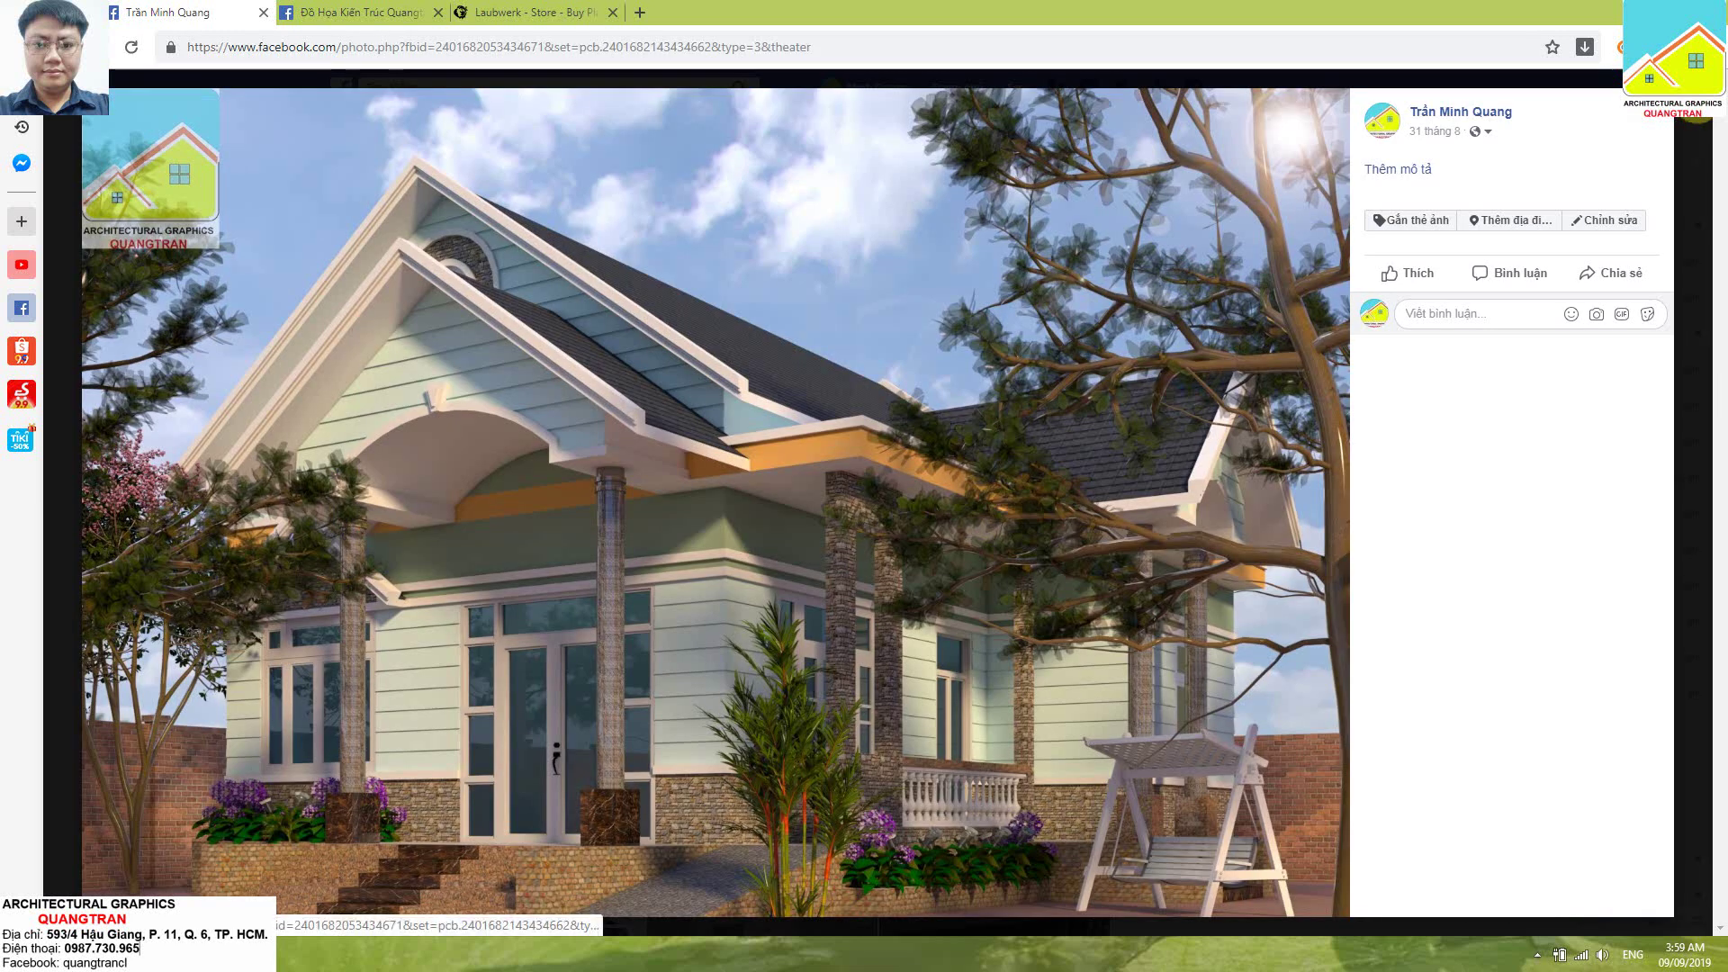
{"action": "key", "text": "Escape"}
Find the SHC interior rendering exercise post and open its sofa living-room render
{"action": "scroll", "coordinate": [1199, 547], "scroll_direction": "down", "scroll_amount": 3}
{"action": "scroll", "coordinate": [1199, 547], "scroll_direction": "down", "scroll_amount": 5}
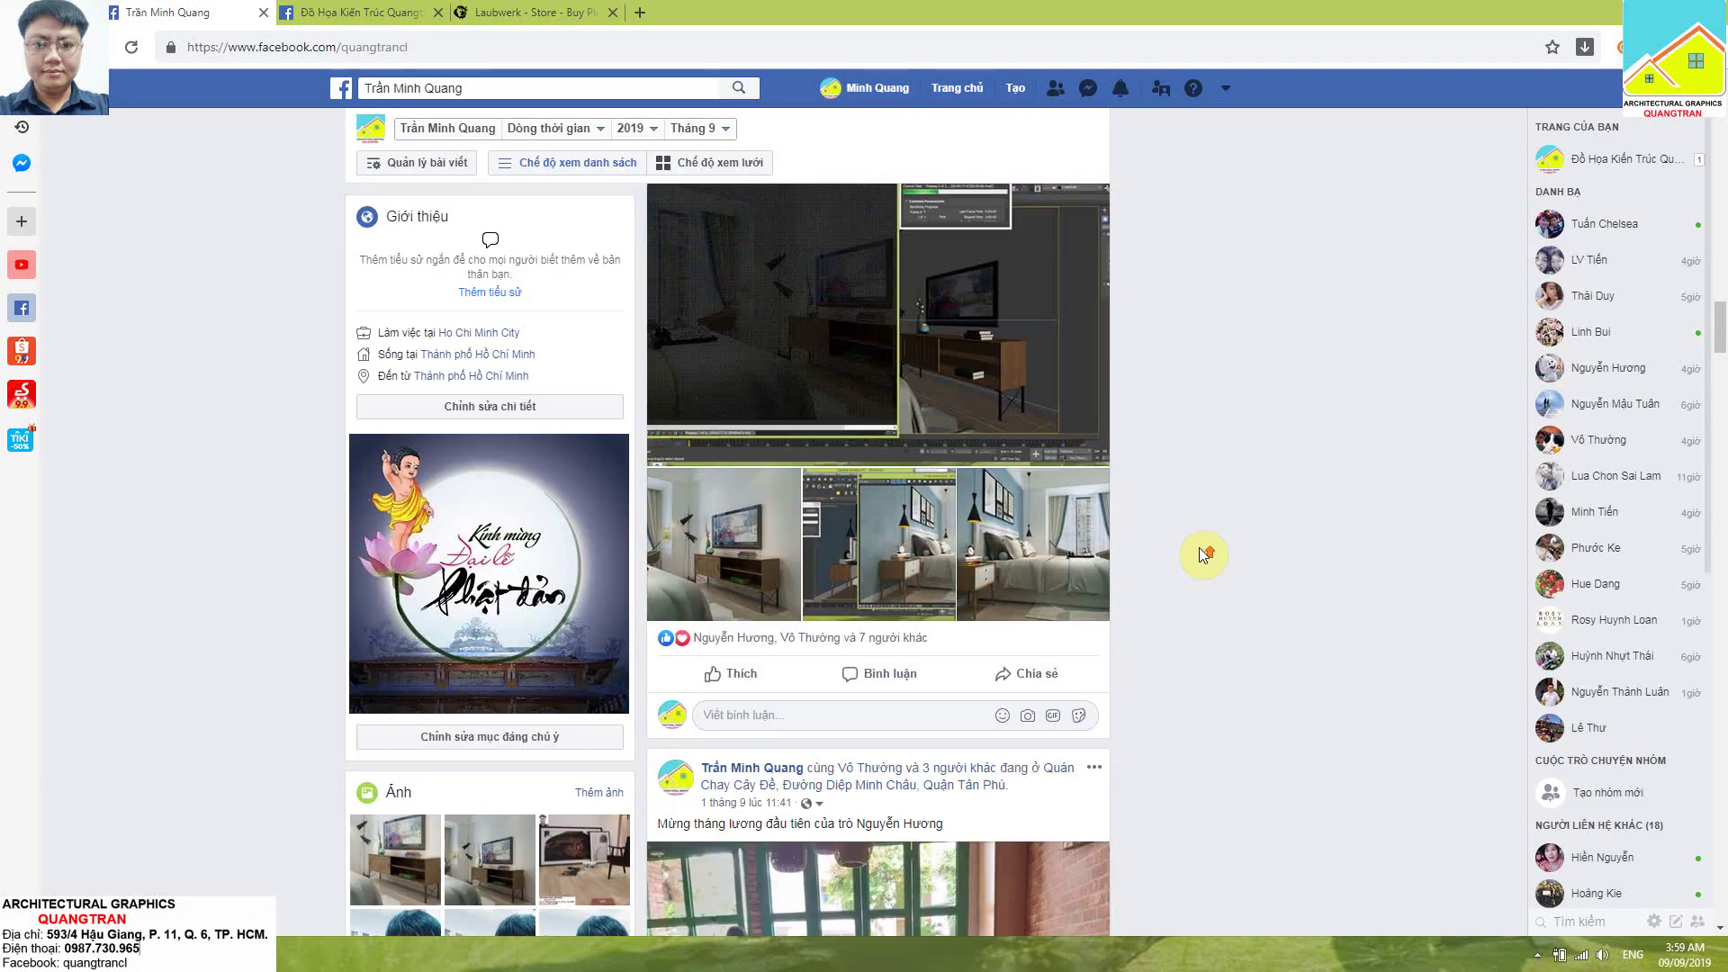
{"action": "scroll", "coordinate": [1198, 547], "scroll_direction": "down", "scroll_amount": 2}
{"action": "scroll", "coordinate": [1199, 547], "scroll_direction": "down", "scroll_amount": 3}
{"action": "scroll", "coordinate": [1198, 547], "scroll_direction": "up", "scroll_amount": 5}
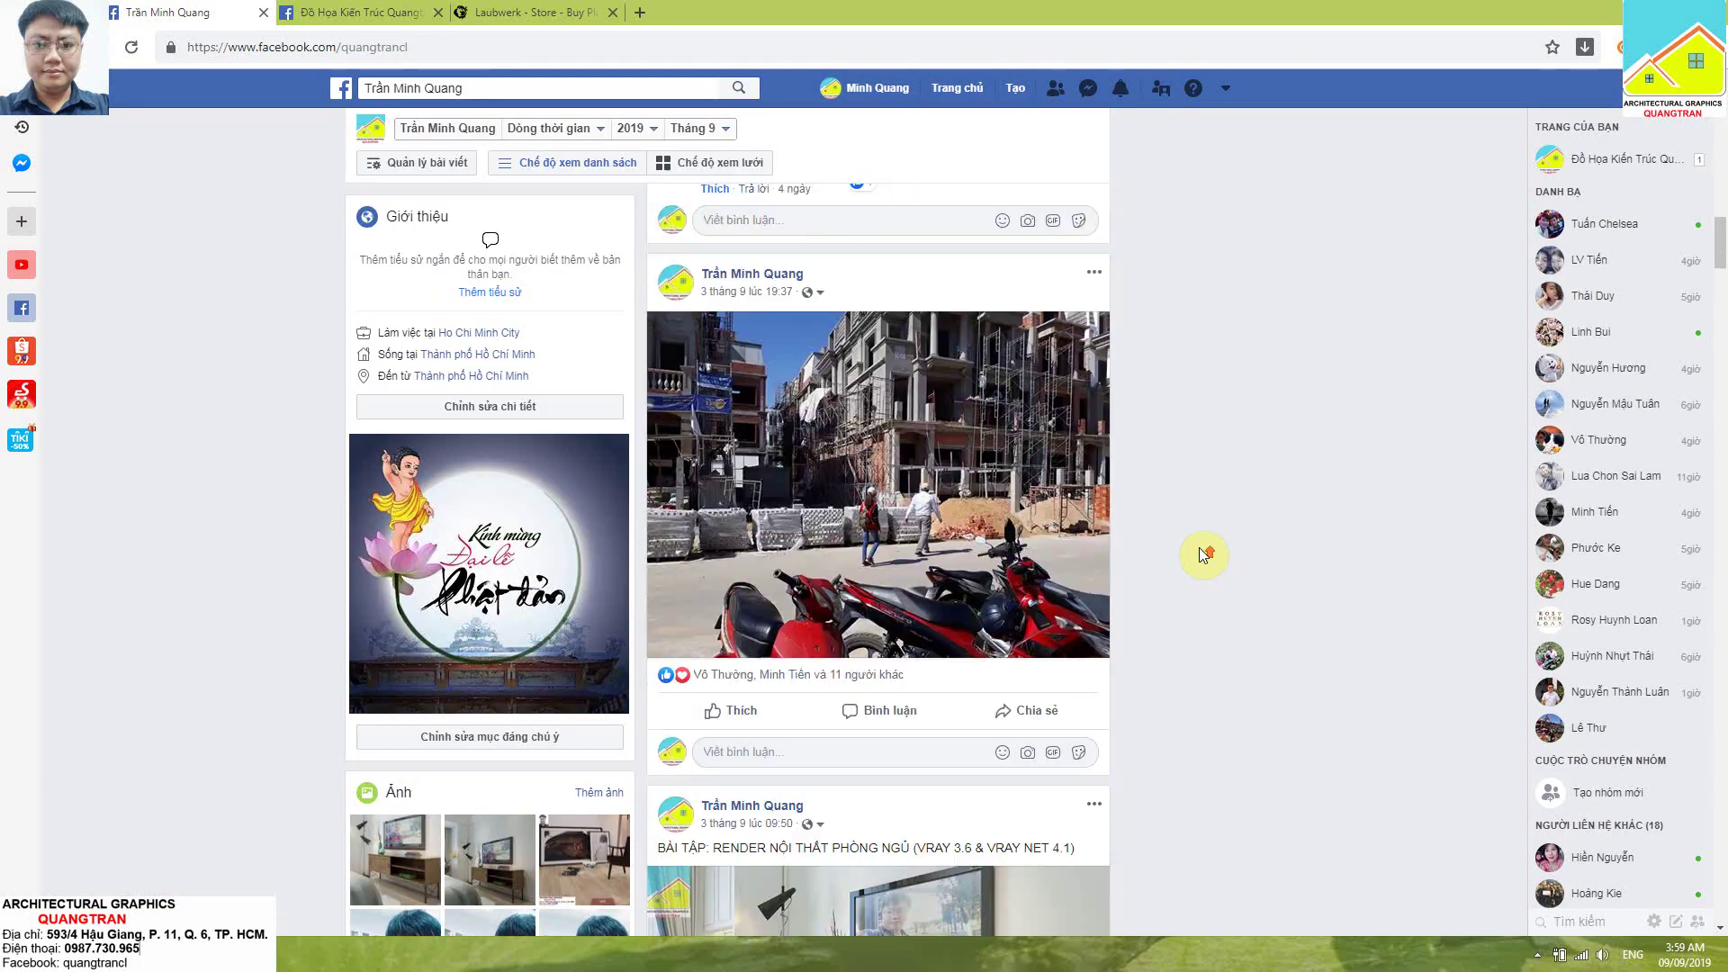
{"action": "scroll", "coordinate": [1198, 547], "scroll_direction": "up", "scroll_amount": 3}
{"action": "scroll", "coordinate": [1198, 547], "scroll_direction": "up", "scroll_amount": 5}
{"action": "scroll", "coordinate": [1198, 547], "scroll_direction": "up", "scroll_amount": 3}
{"action": "scroll", "coordinate": [1199, 547], "scroll_direction": "up", "scroll_amount": 2}
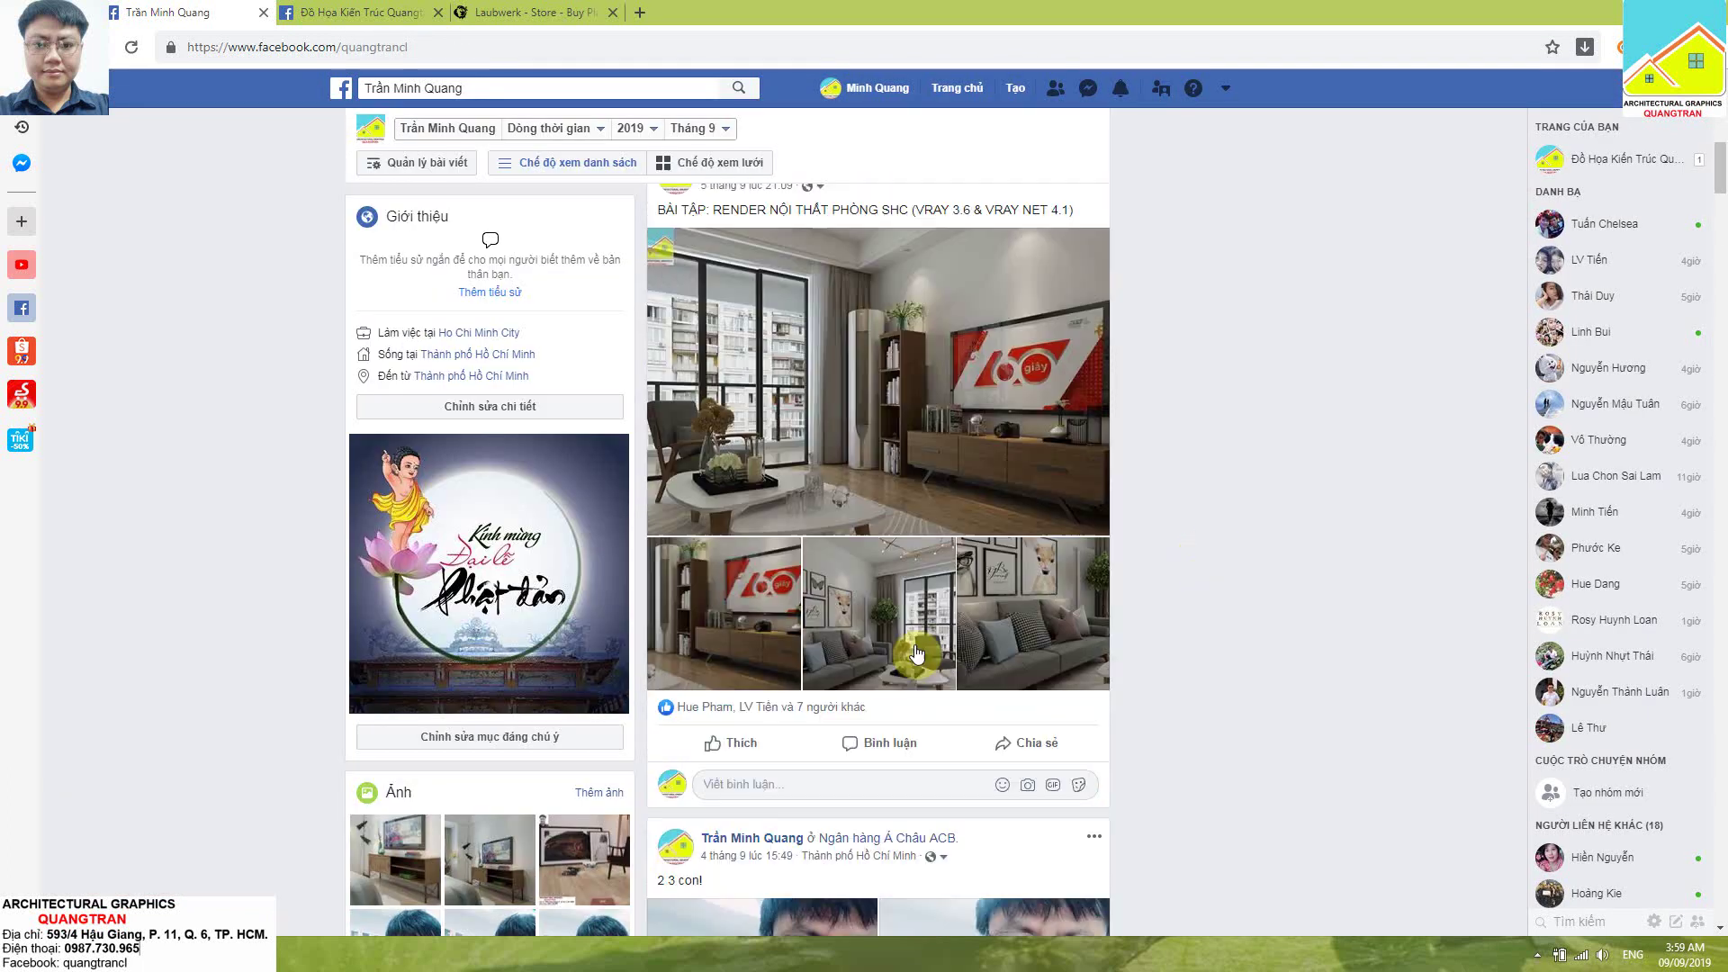
{"action": "left_click", "coordinate": [912, 655]}
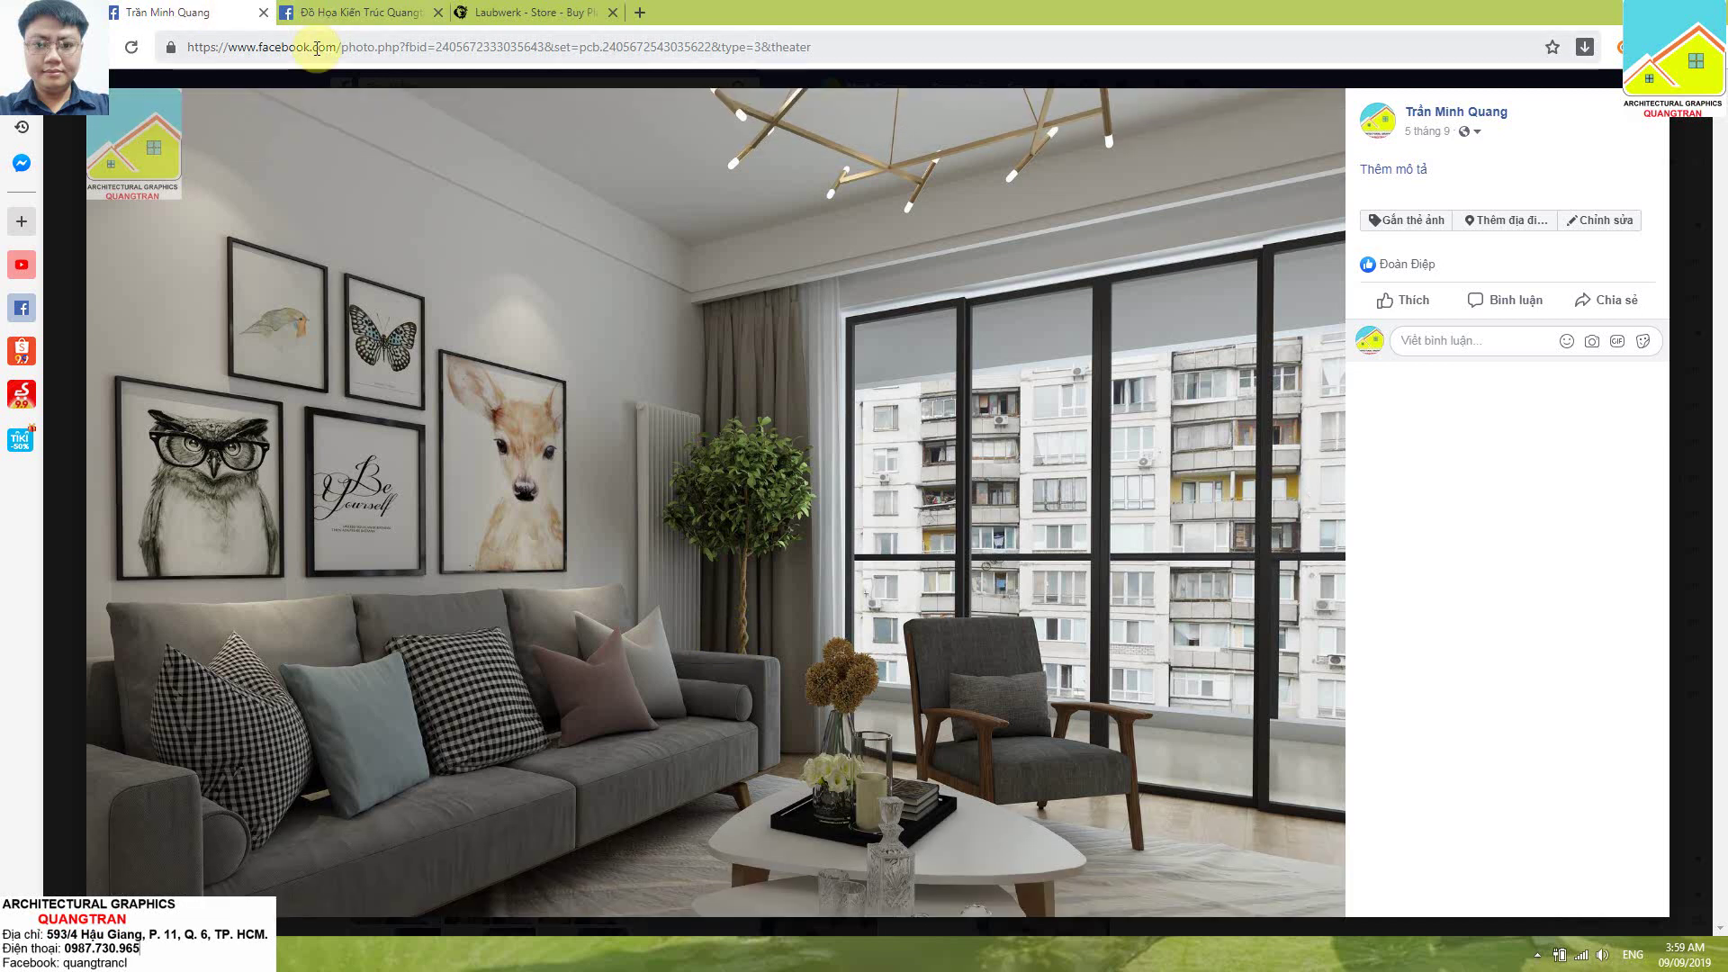
On the architecture graphics page, highlight the Laubwerk post title and follow its mediafire.com link
{"action": "left_click", "coordinate": [351, 18]}
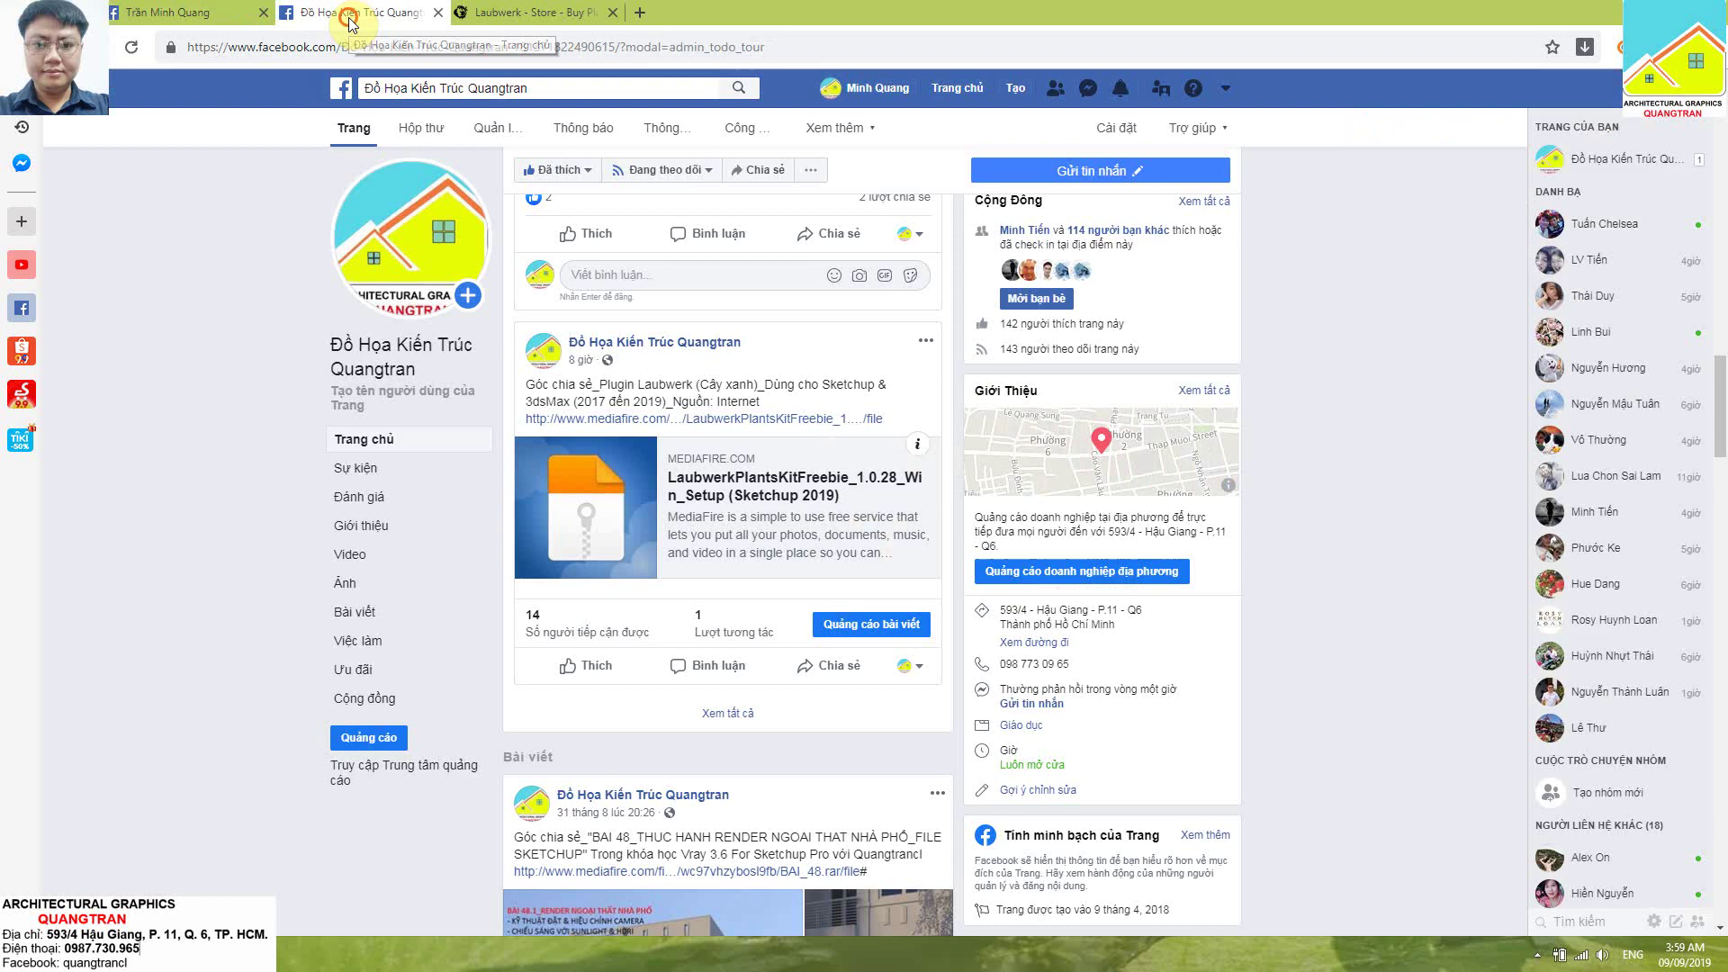
{"action": "left_click", "coordinate": [568, 93]}
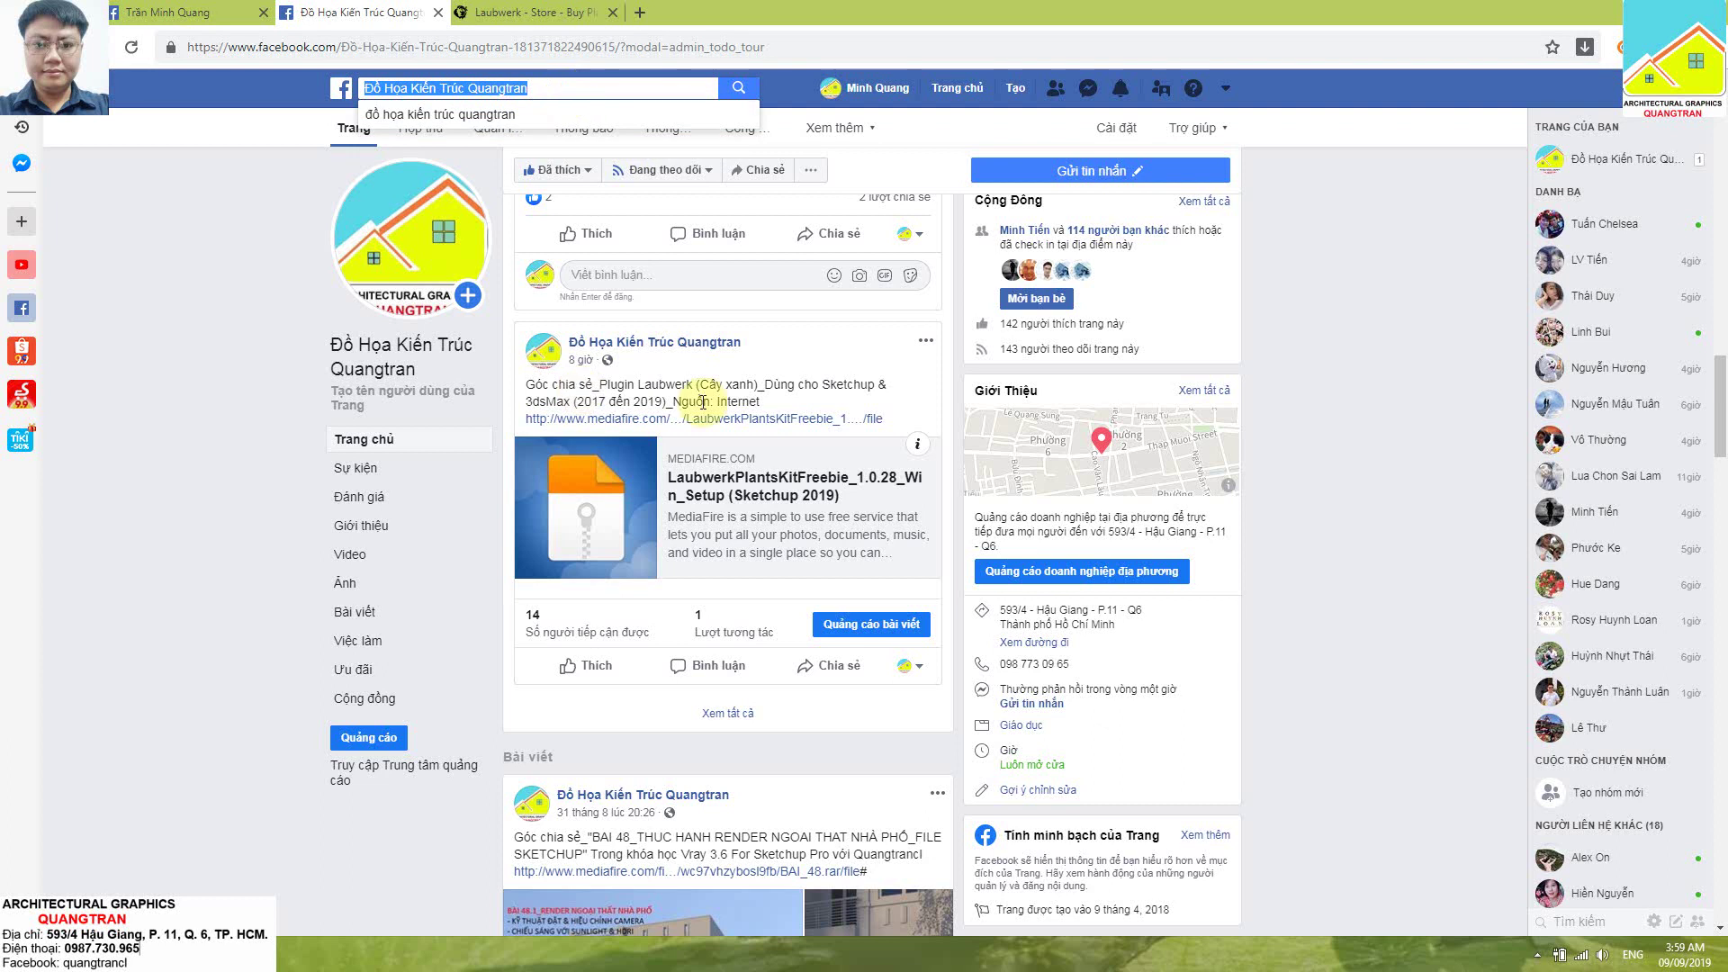
{"action": "left_click", "coordinate": [525, 385]}
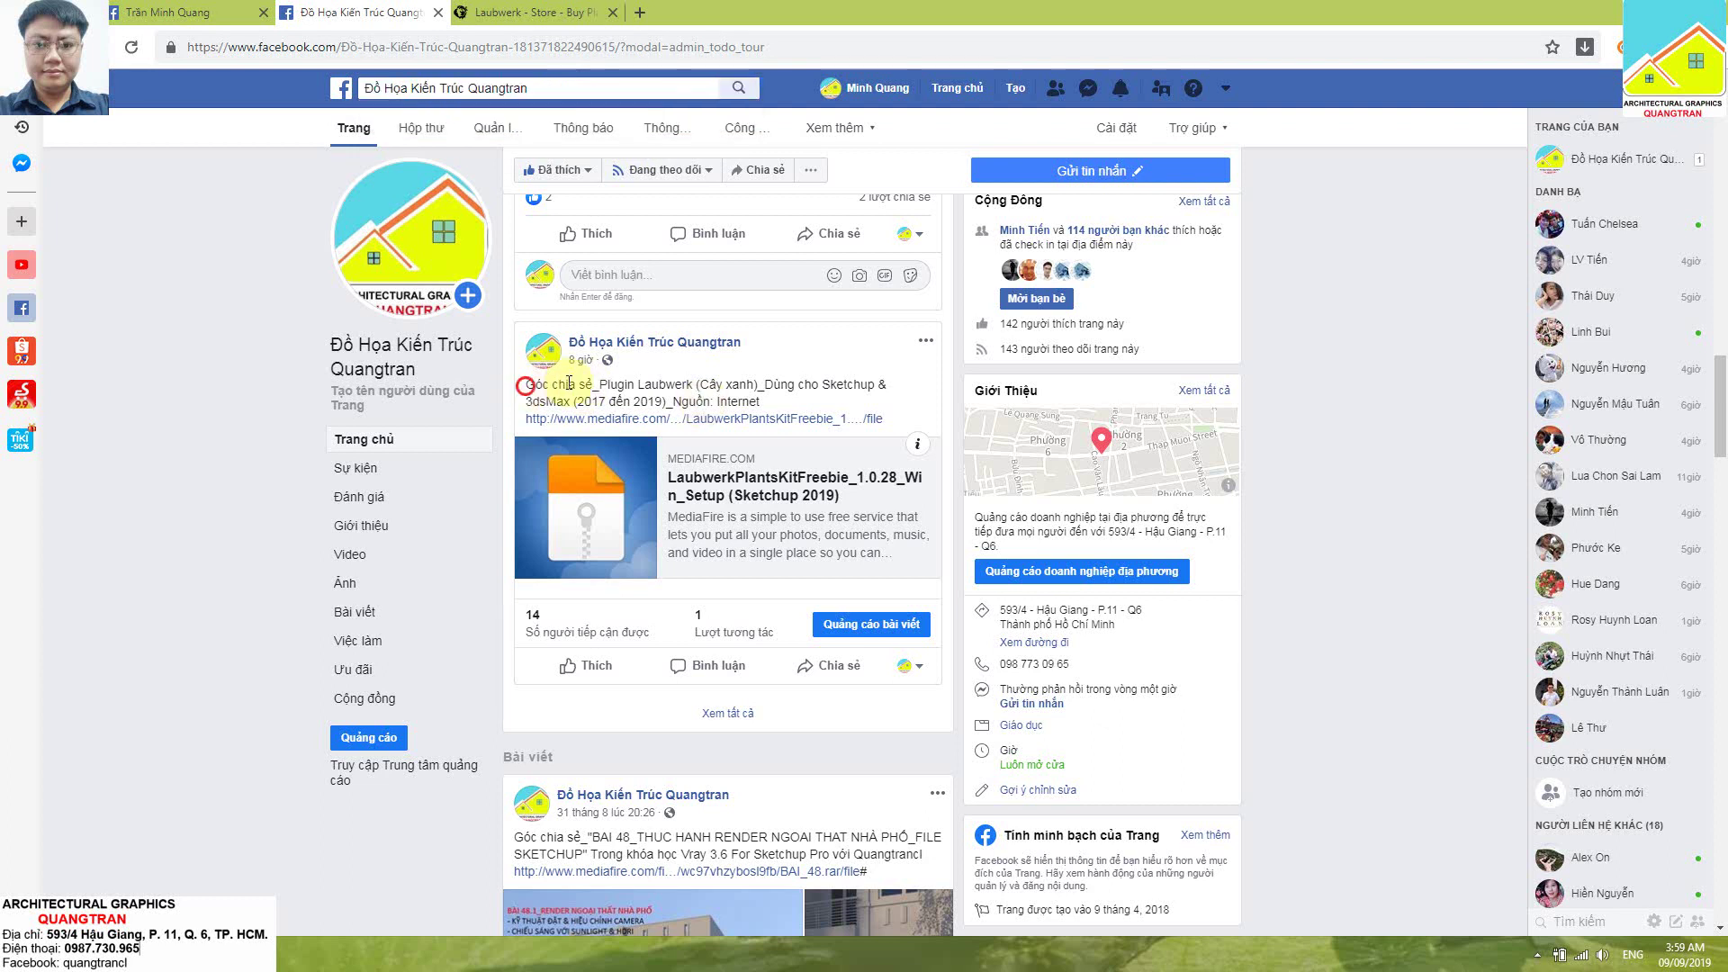
{"action": "left_click_drag", "start_coordinate": [569, 384], "coordinate": [744, 388]}
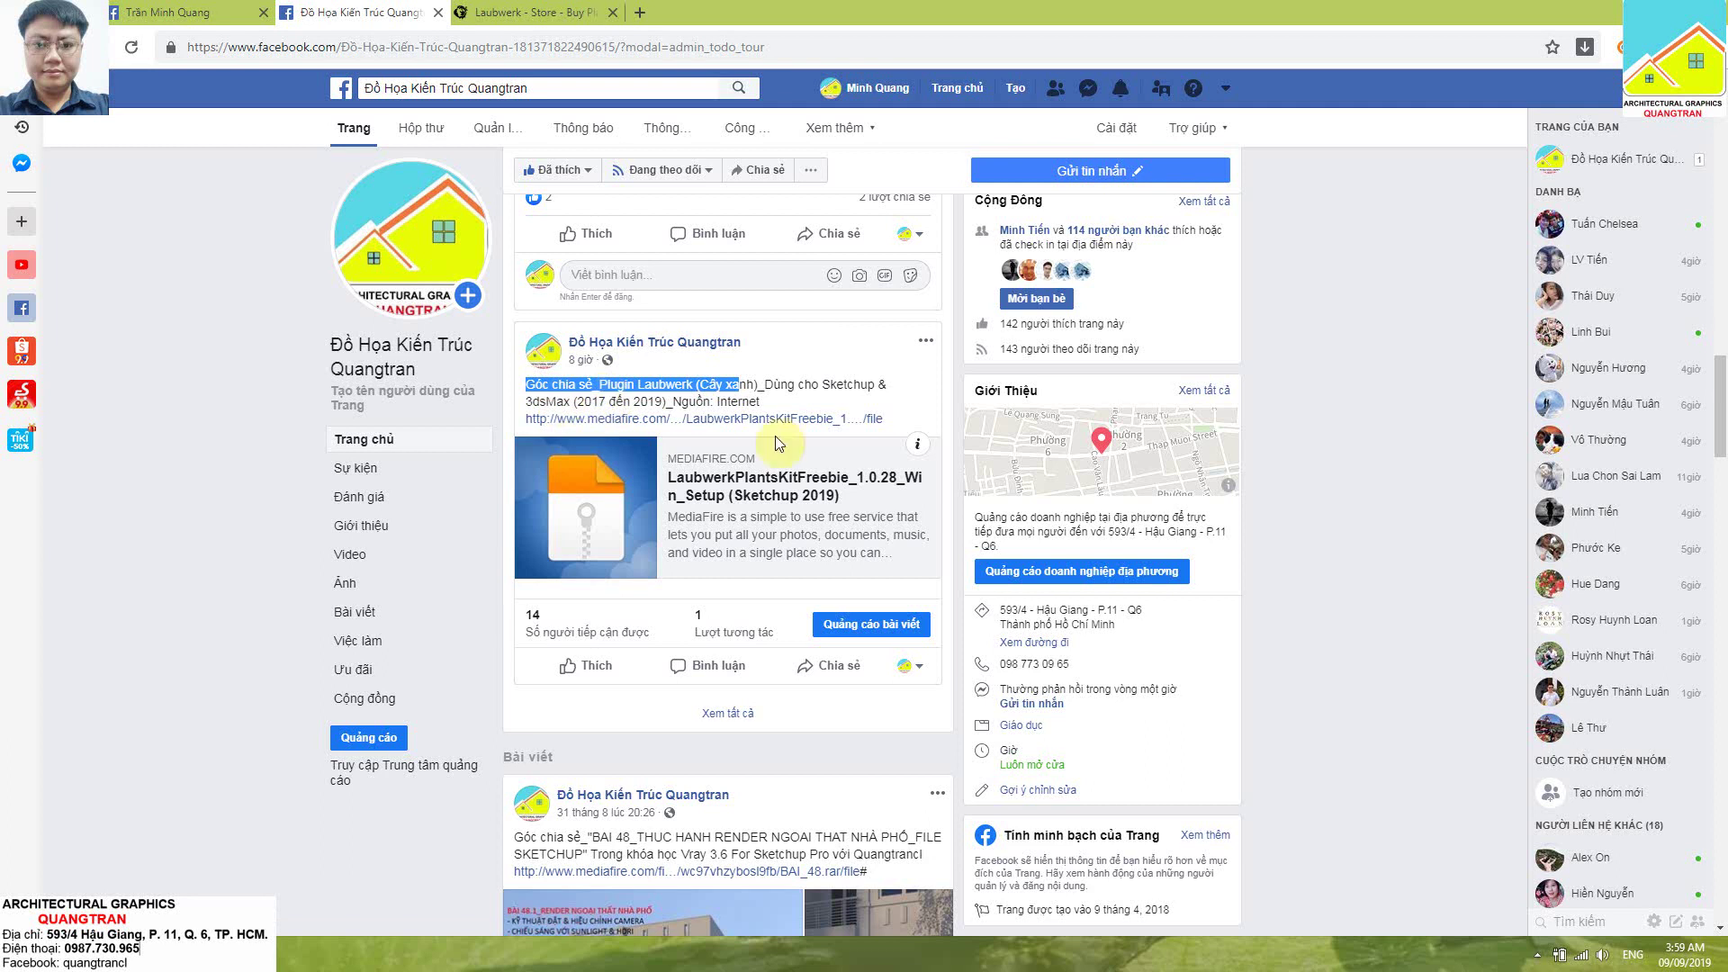
{"action": "left_click", "coordinate": [559, 419]}
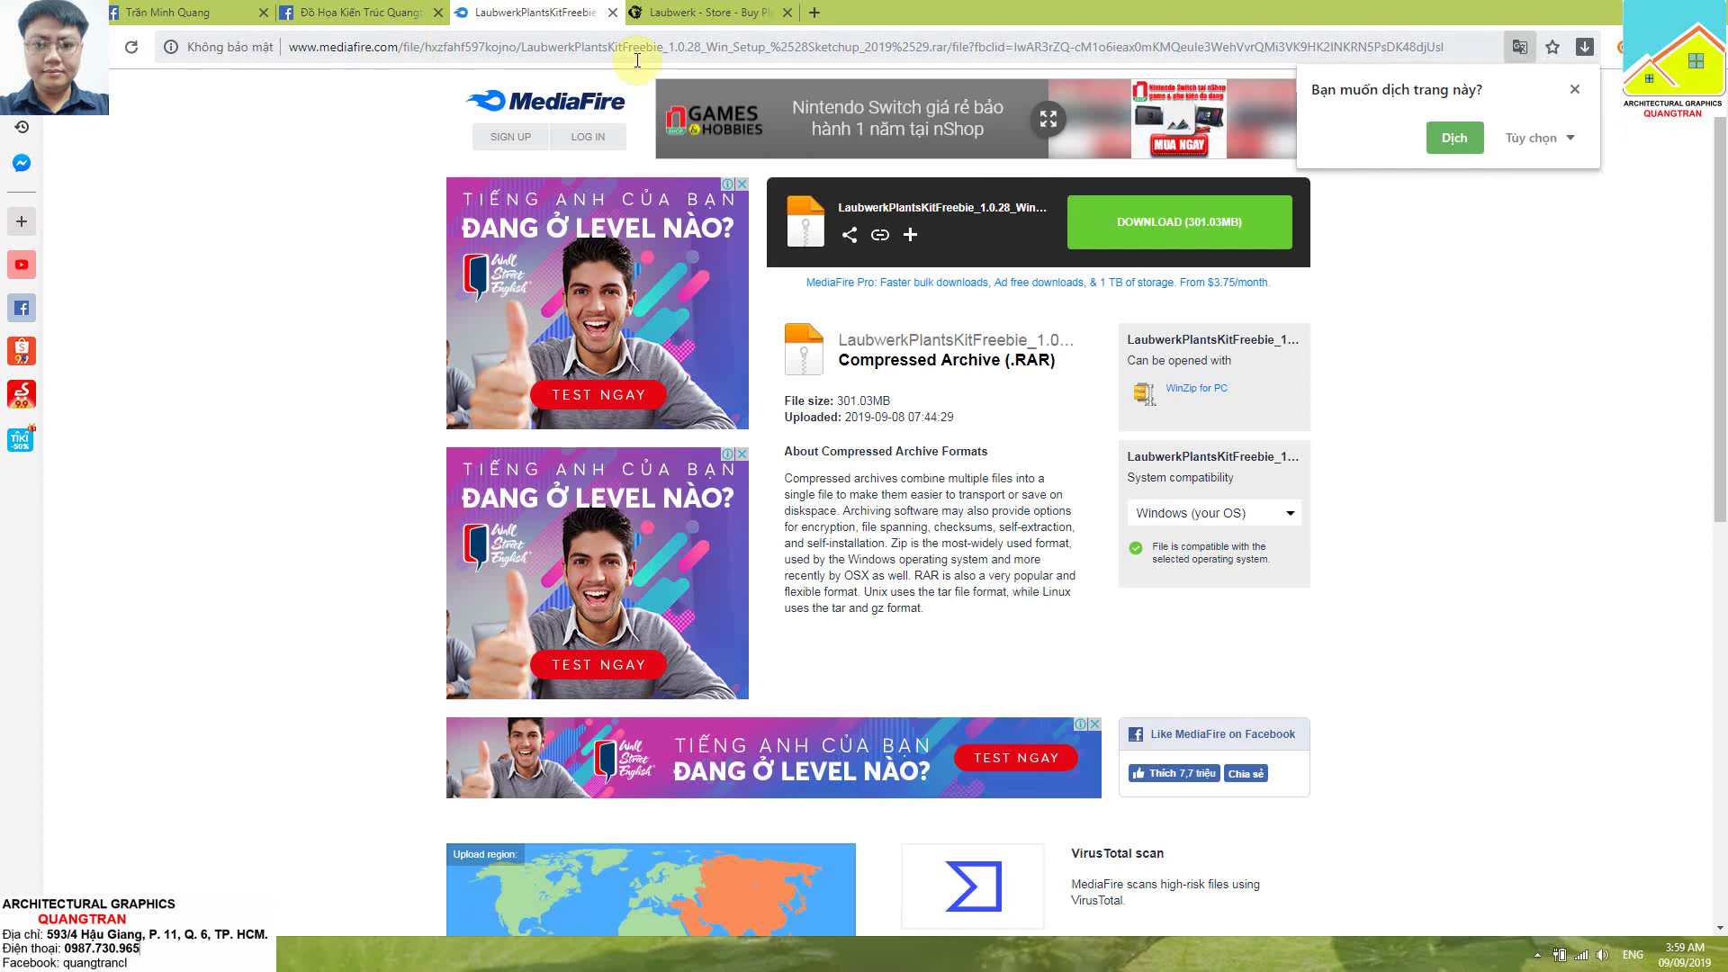
Dismiss Chrome's translation offer on the MediaFire download page
{"action": "left_click", "coordinate": [1574, 89]}
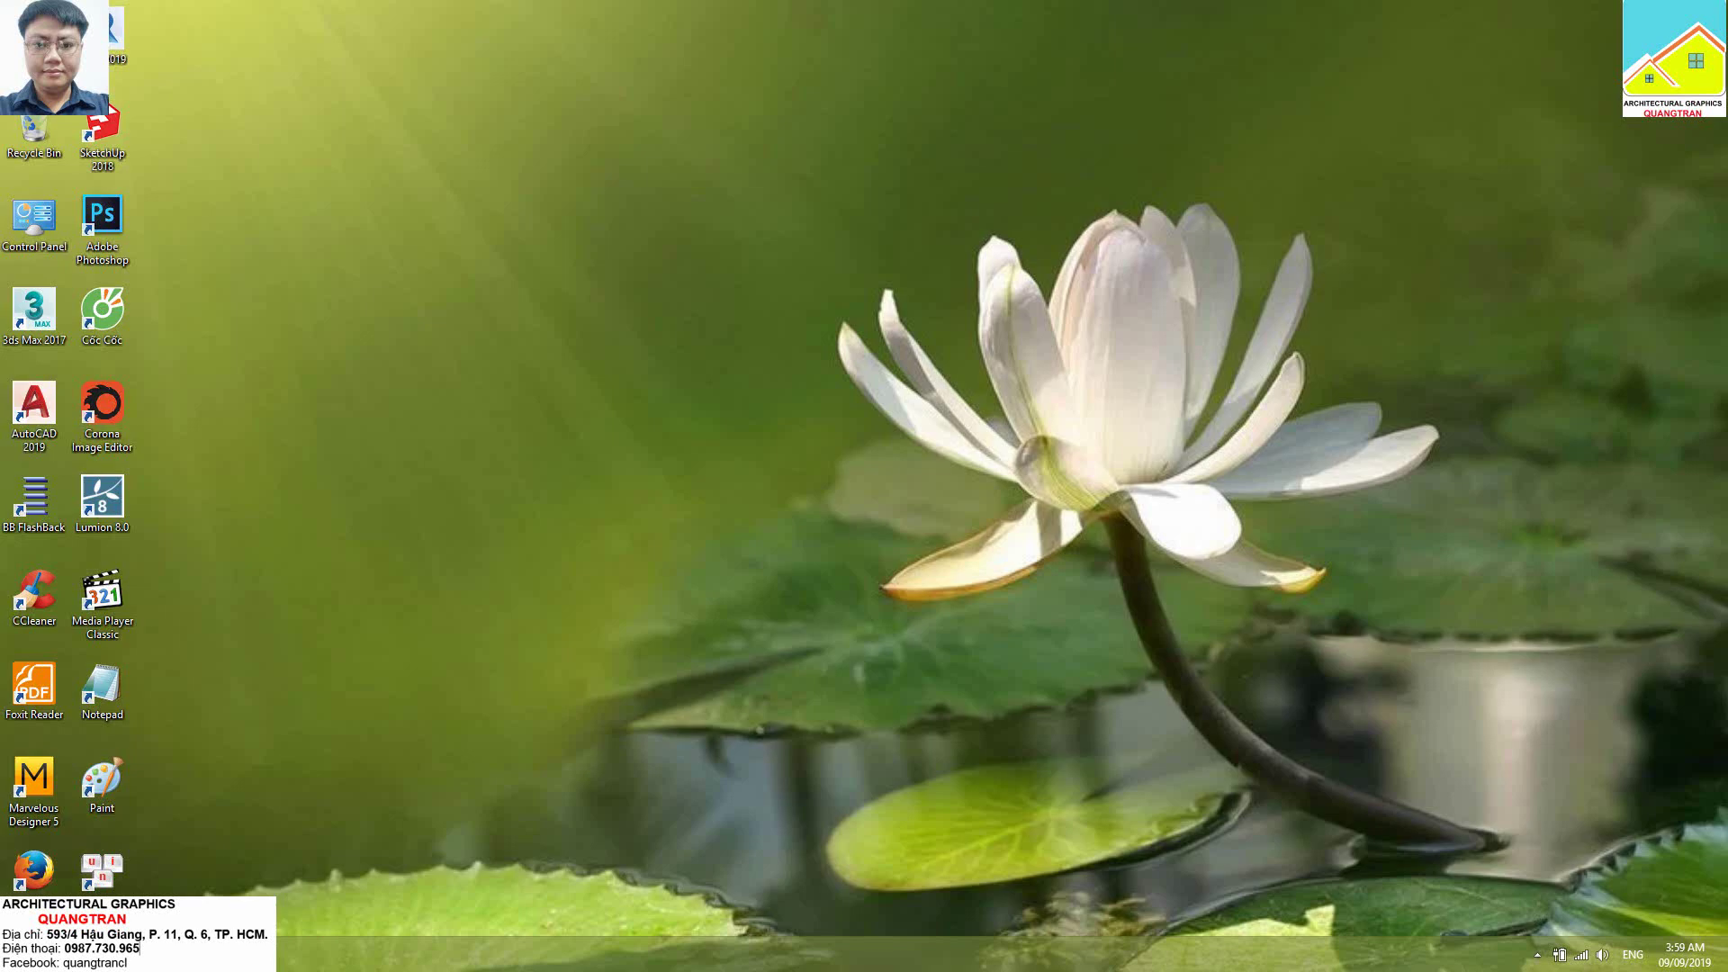
Run the Laubwerk installer from Downloads as administrator, then cancel the setup and close Explorer
{"action": "key", "text": "super+e"}
{"action": "left_click", "coordinate": [436, 352]}
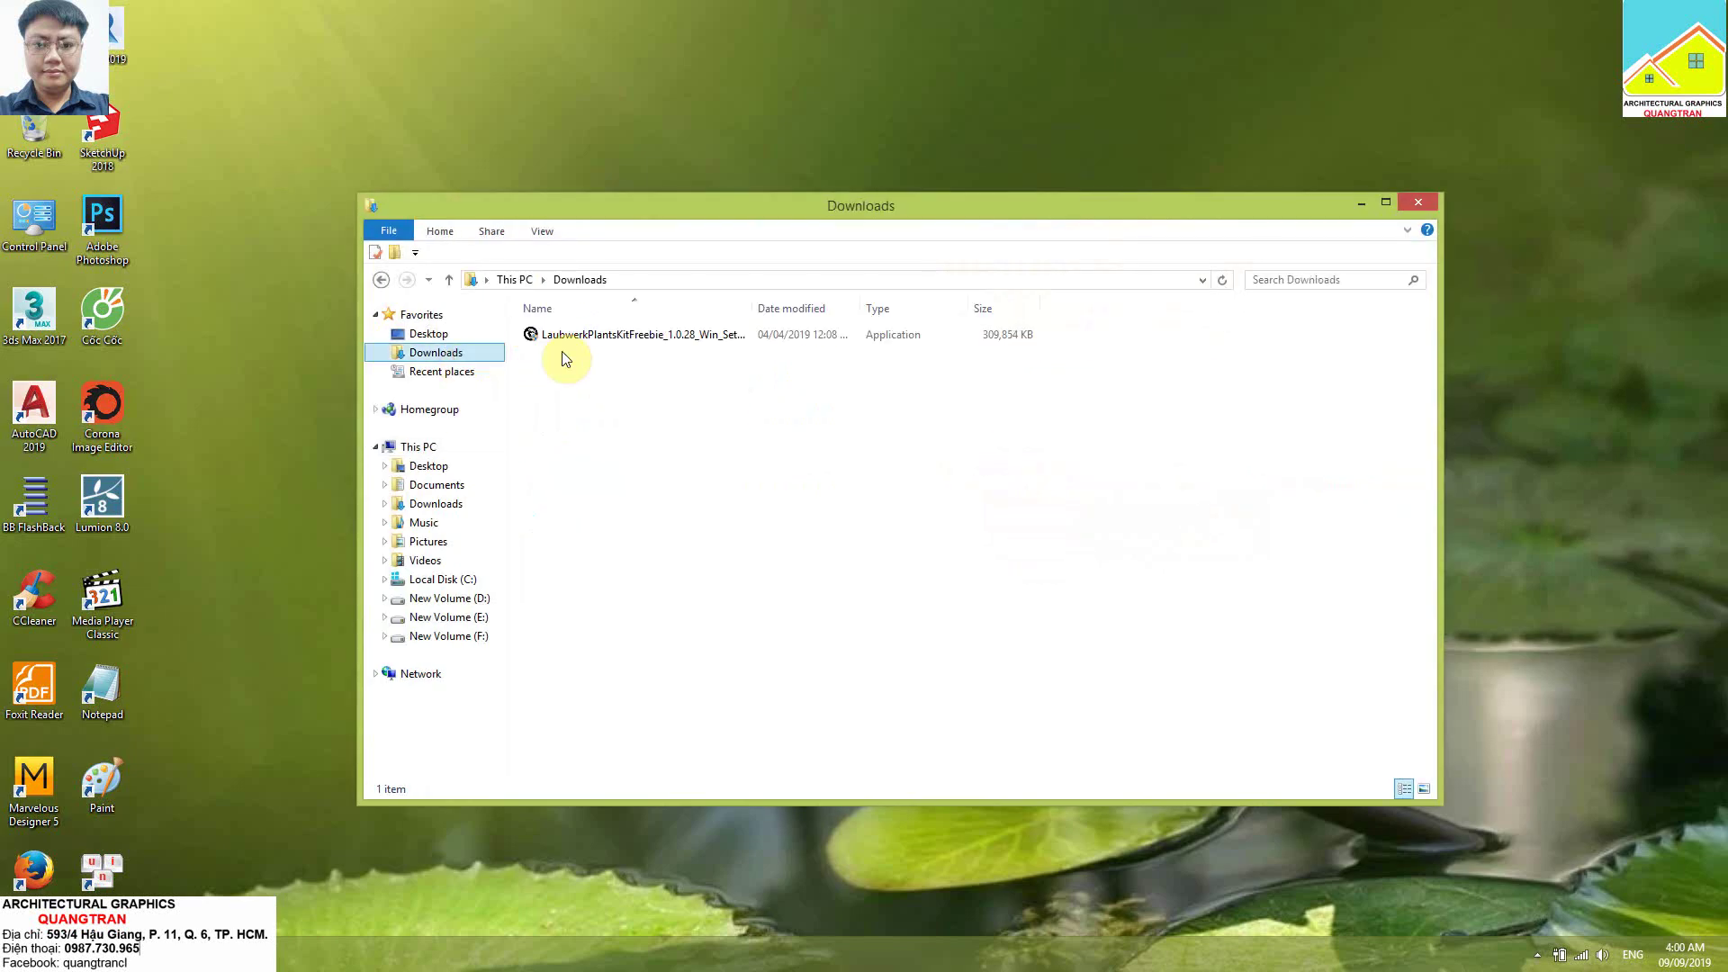
{"action": "left_click", "coordinate": [562, 337]}
{"action": "right_click", "coordinate": [561, 337]}
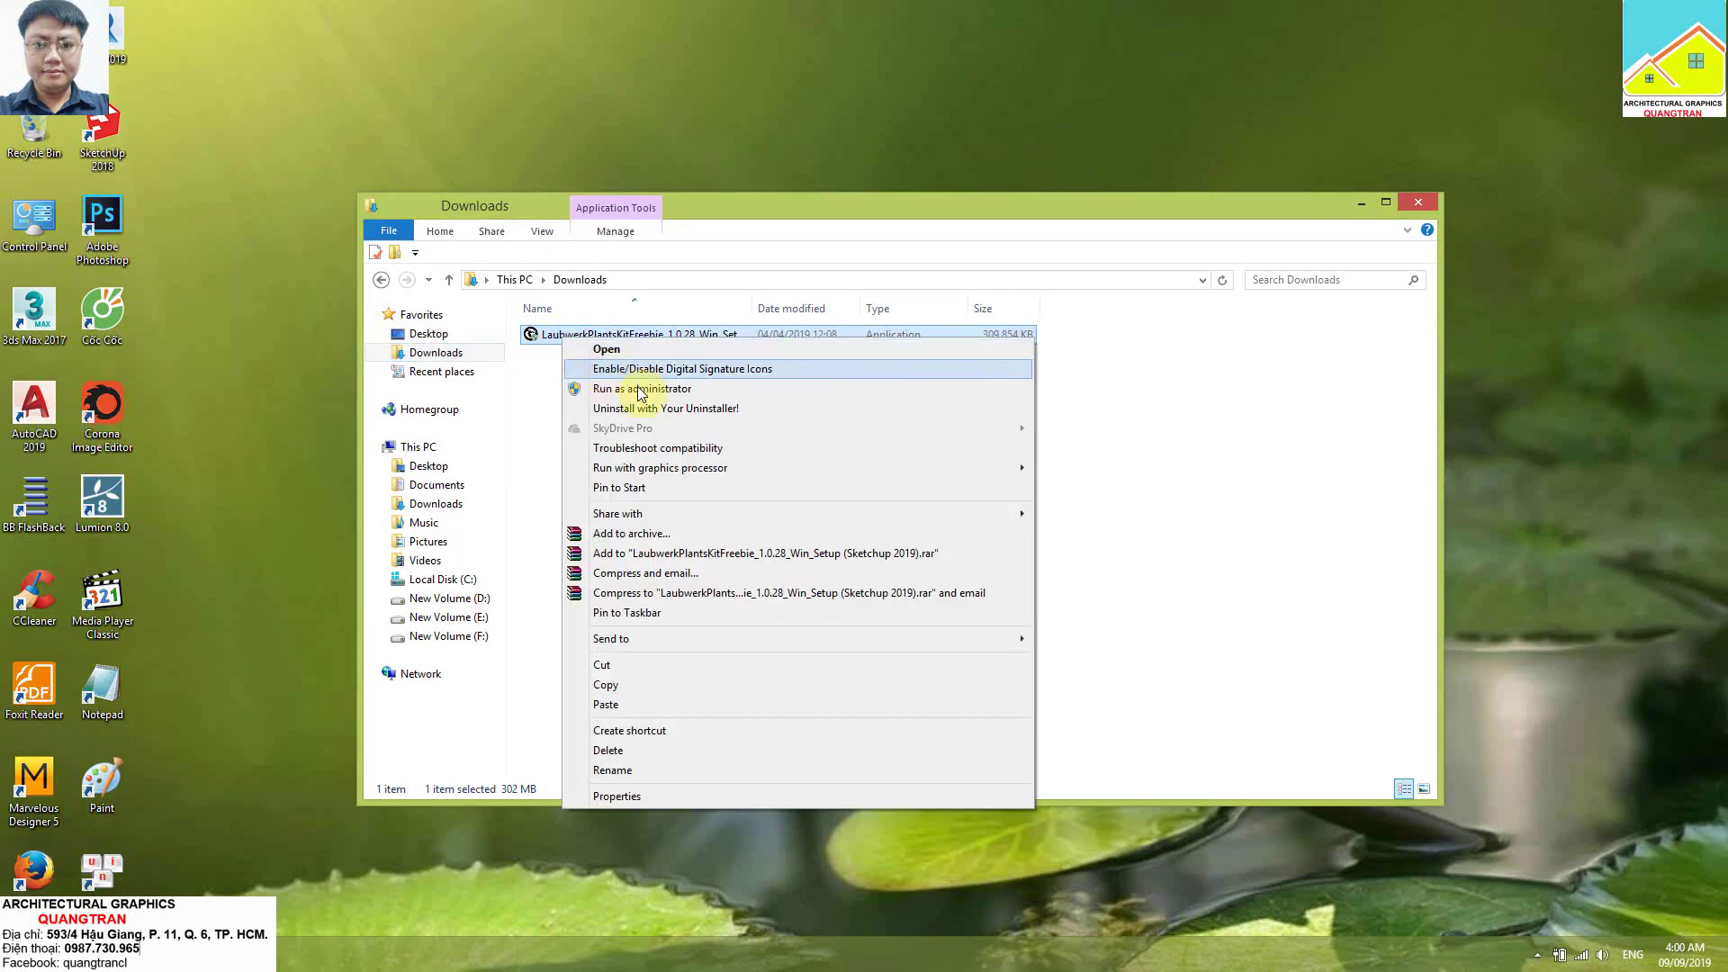
{"action": "left_click", "coordinate": [644, 394]}
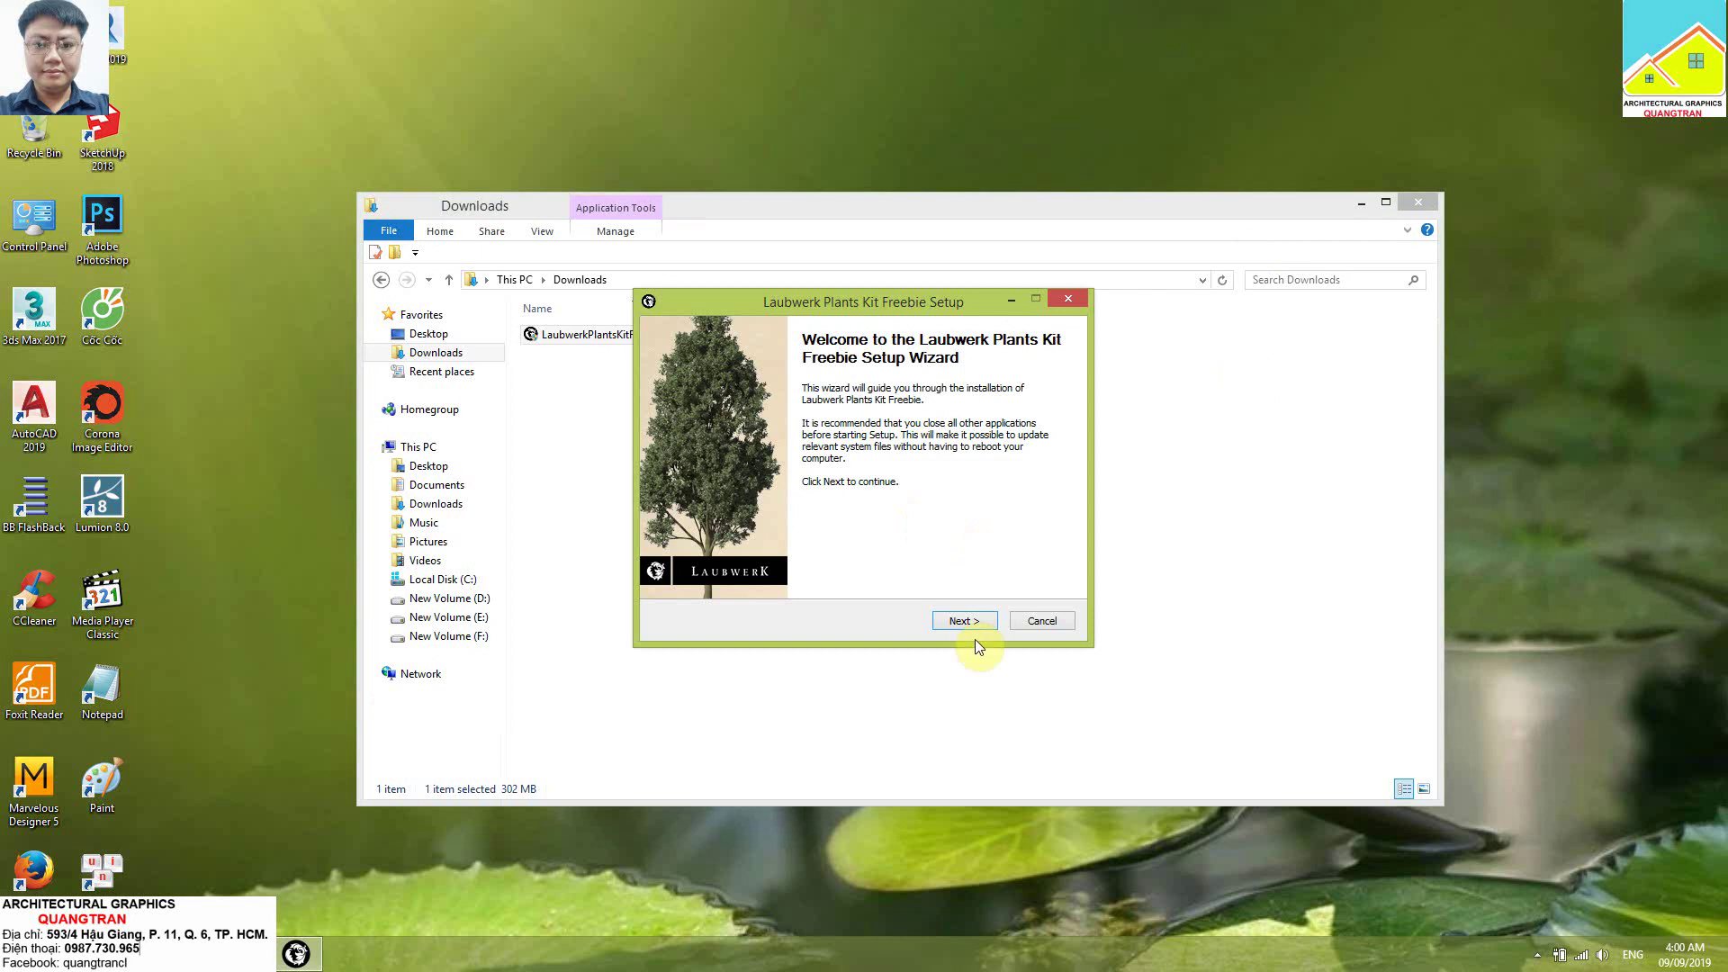
{"action": "left_click", "coordinate": [1046, 619]}
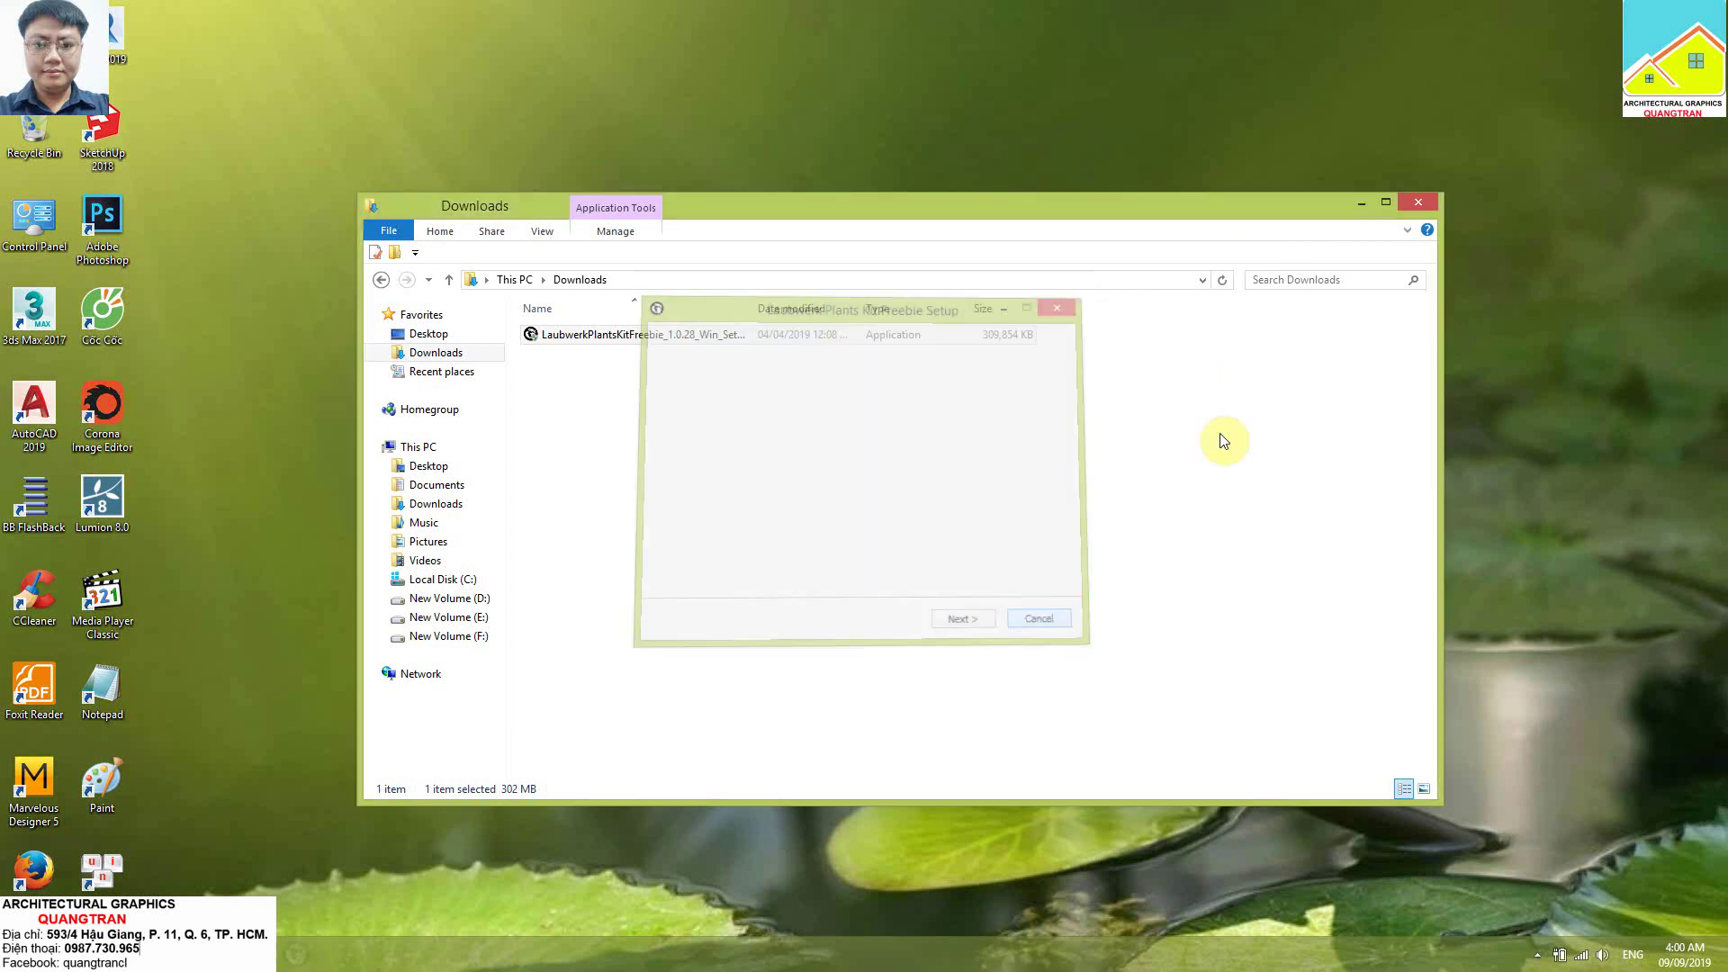
{"action": "left_click", "coordinate": [1404, 203]}
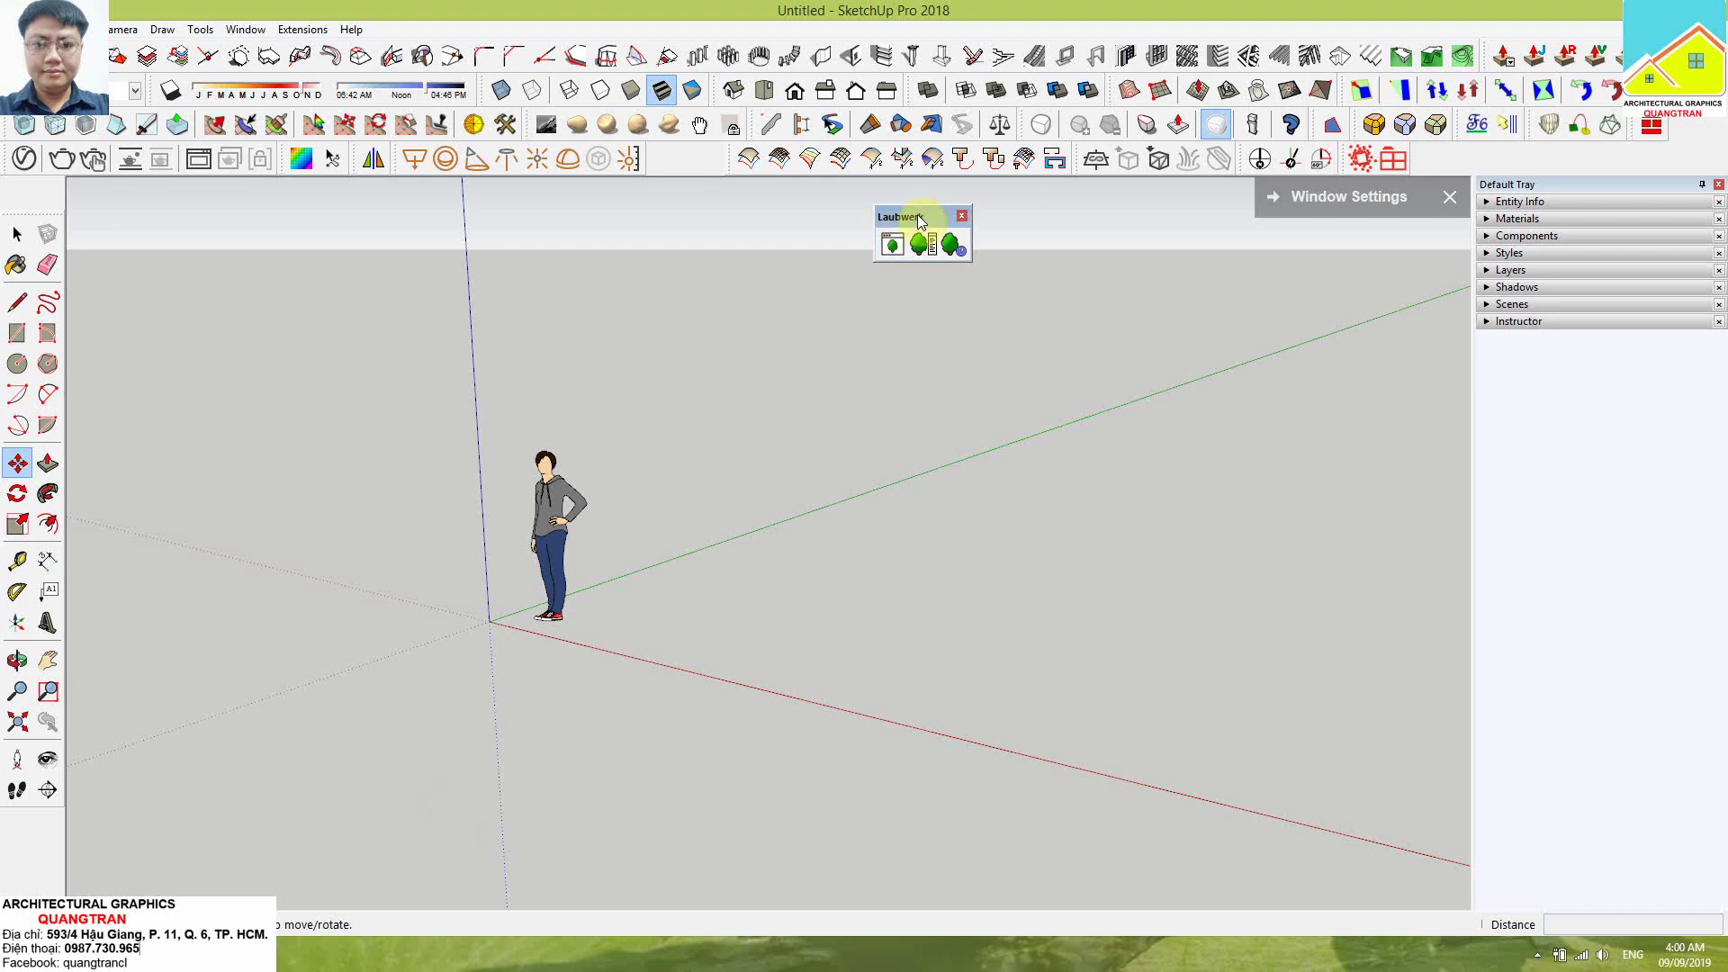
Drag the floating Laubwerk toolbar to the upper centre of the SketchUp canvas
{"action": "left_click_drag", "start_coordinate": [909, 219], "coordinate": [486, 265]}
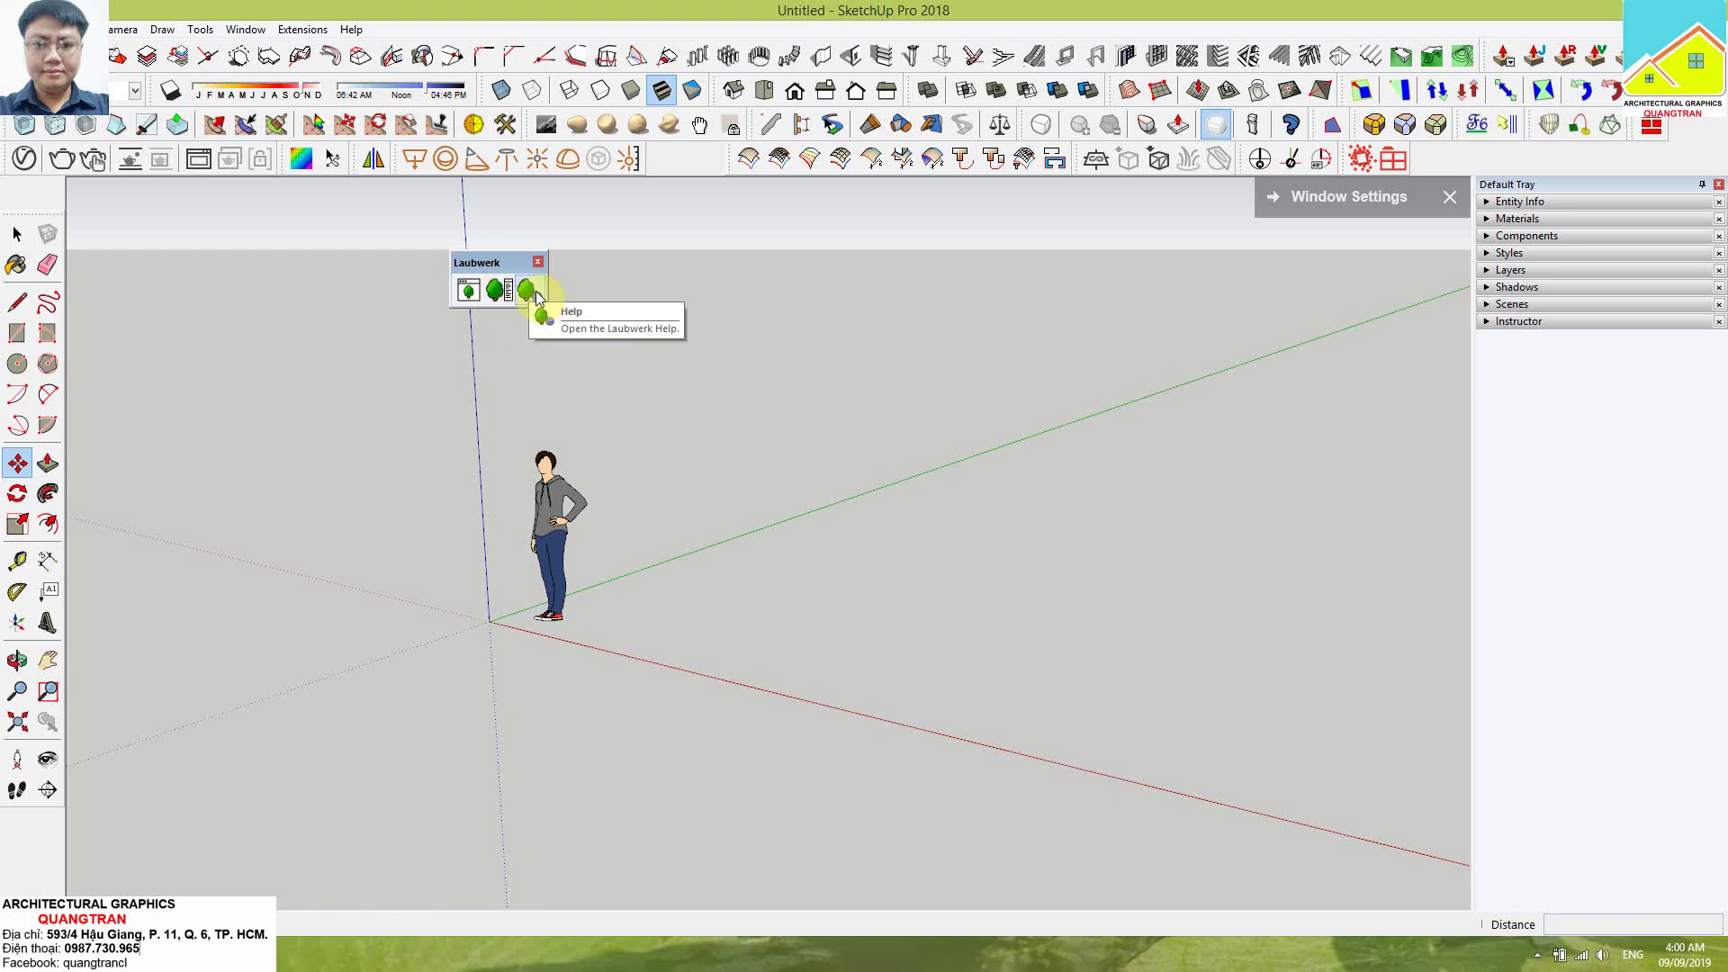
{"action": "left_click_drag", "start_coordinate": [492, 263], "coordinate": [690, 224]}
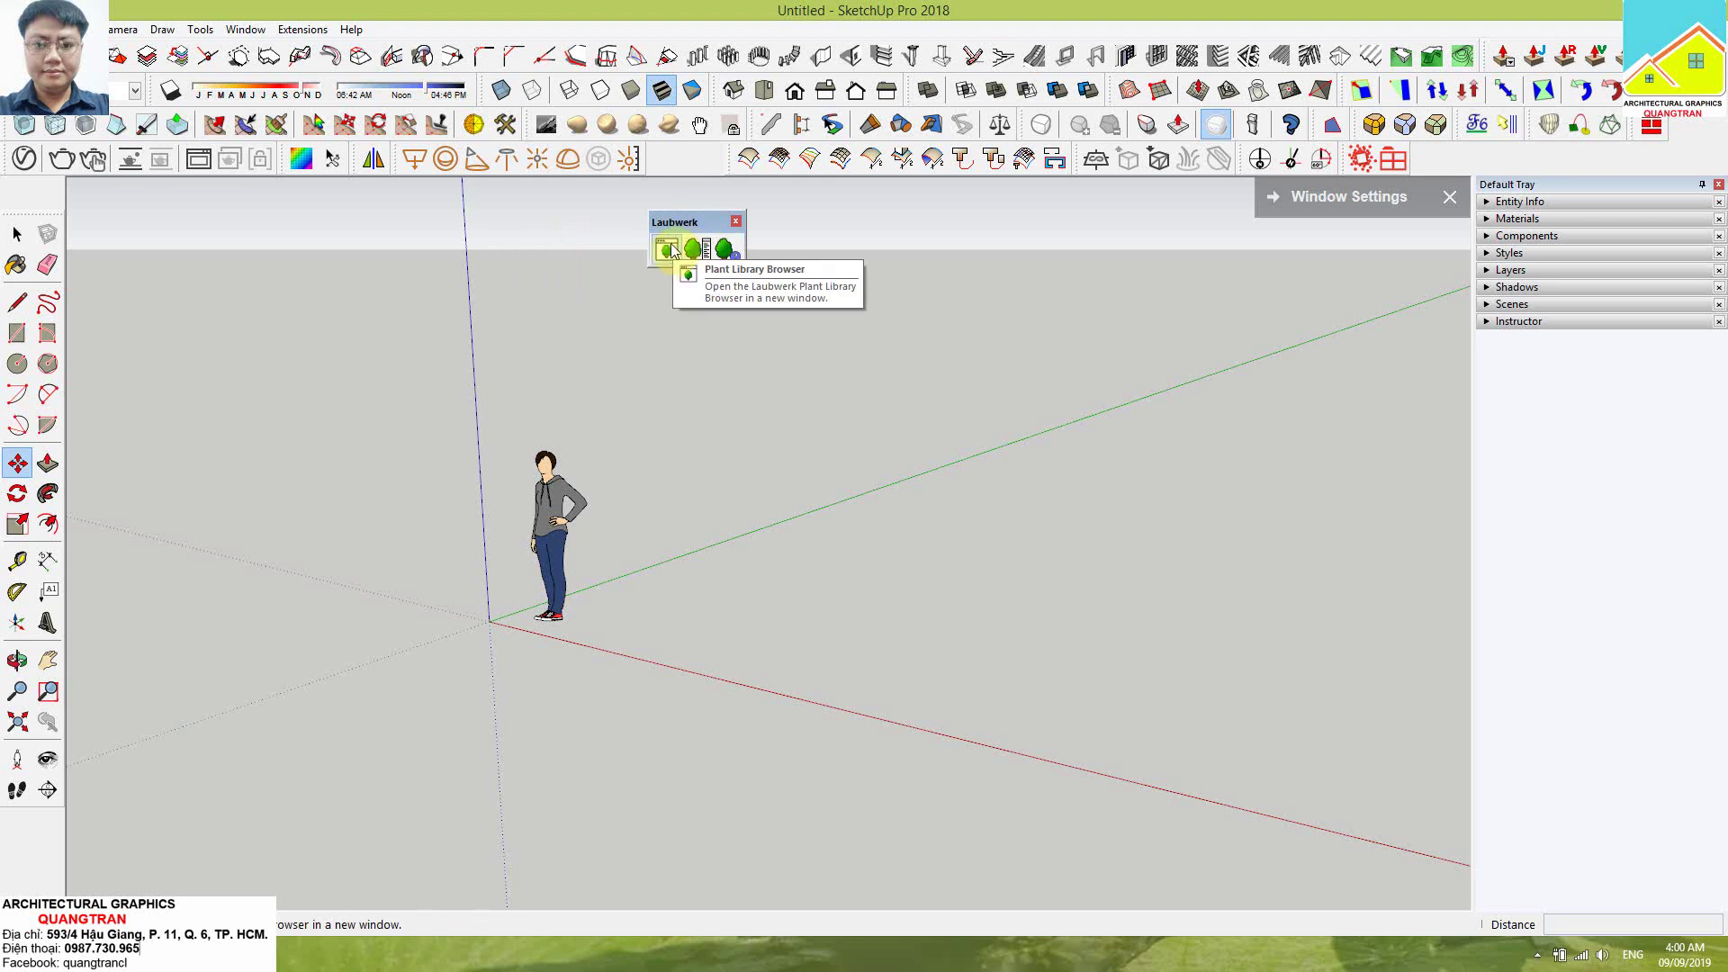
Place a Hedge maple (Acer campestre) from the Laubwerk Plant Library Browser beside the scale figure
{"action": "left_click", "coordinate": [665, 254]}
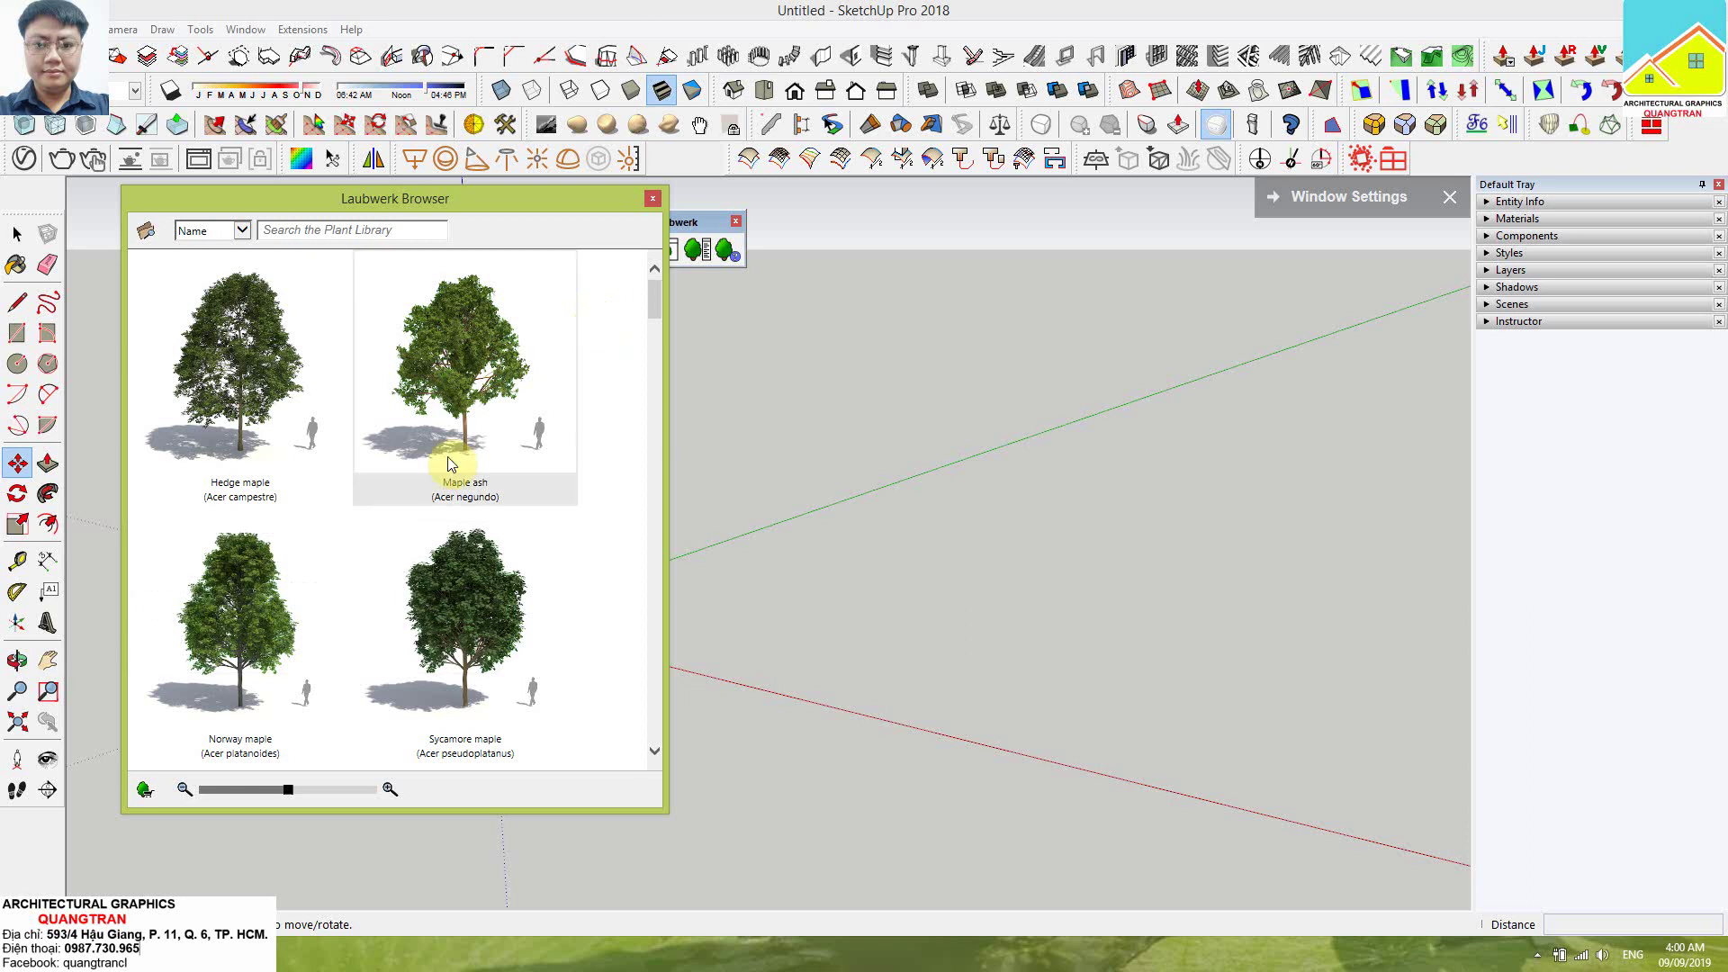
{"action": "mouse_move", "coordinate": [657, 306]}
{"action": "left_mouse_down"}
{"action": "mouse_move", "coordinate": [660, 326]}
{"action": "mouse_move", "coordinate": [675, 270]}
{"action": "left_mouse_up"}
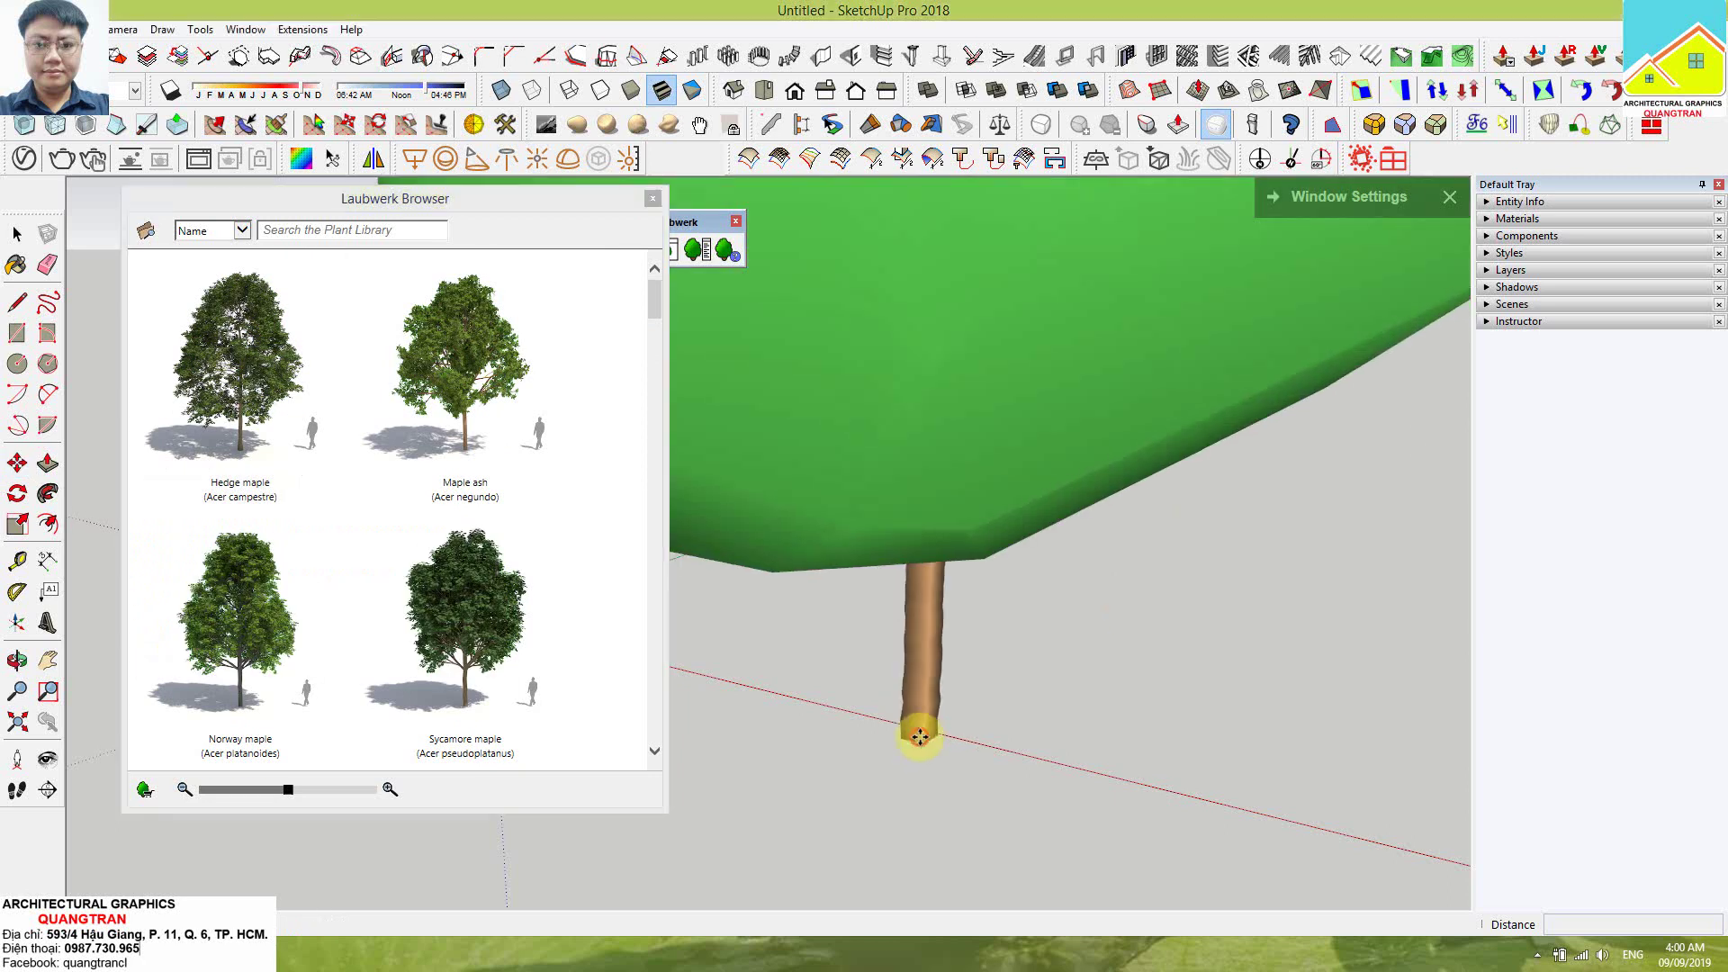
{"action": "left_click", "coordinate": [918, 736]}
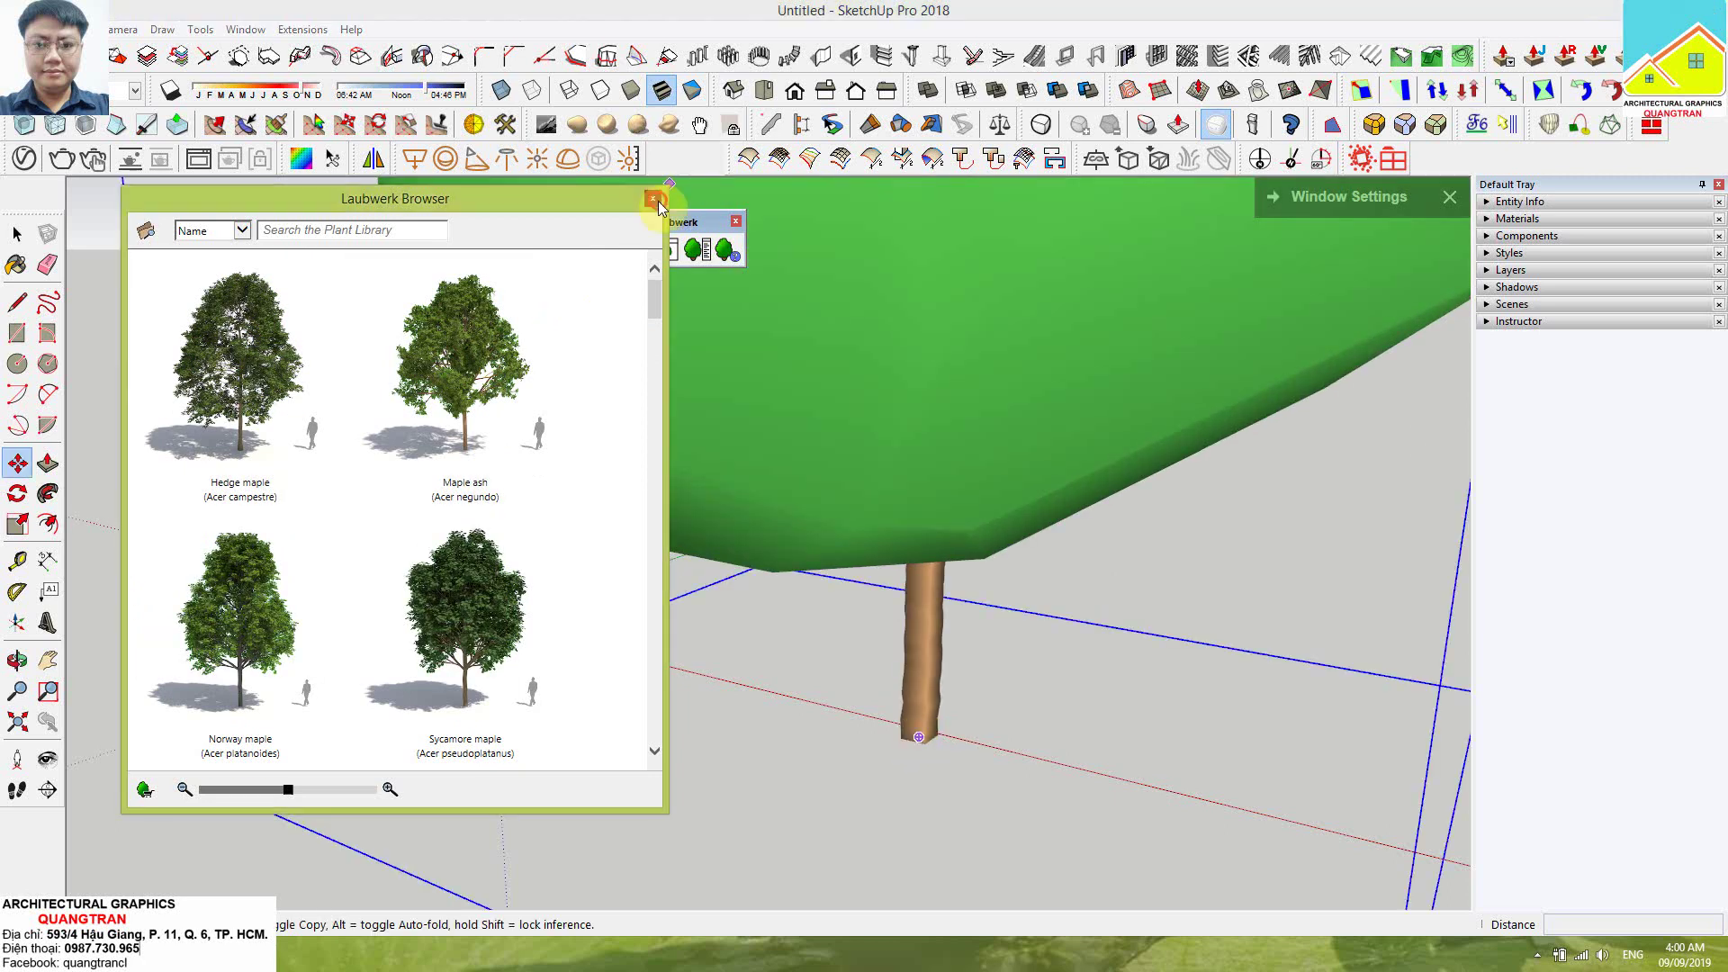
{"action": "left_click", "coordinate": [652, 198]}
Deselect the tree and orbit and zoom to frame the Hedge maple and scale figure from the front
{"action": "left_click", "coordinate": [17, 234]}
{"action": "scroll", "coordinate": [502, 570], "scroll_direction": "down", "scroll_amount": 3}
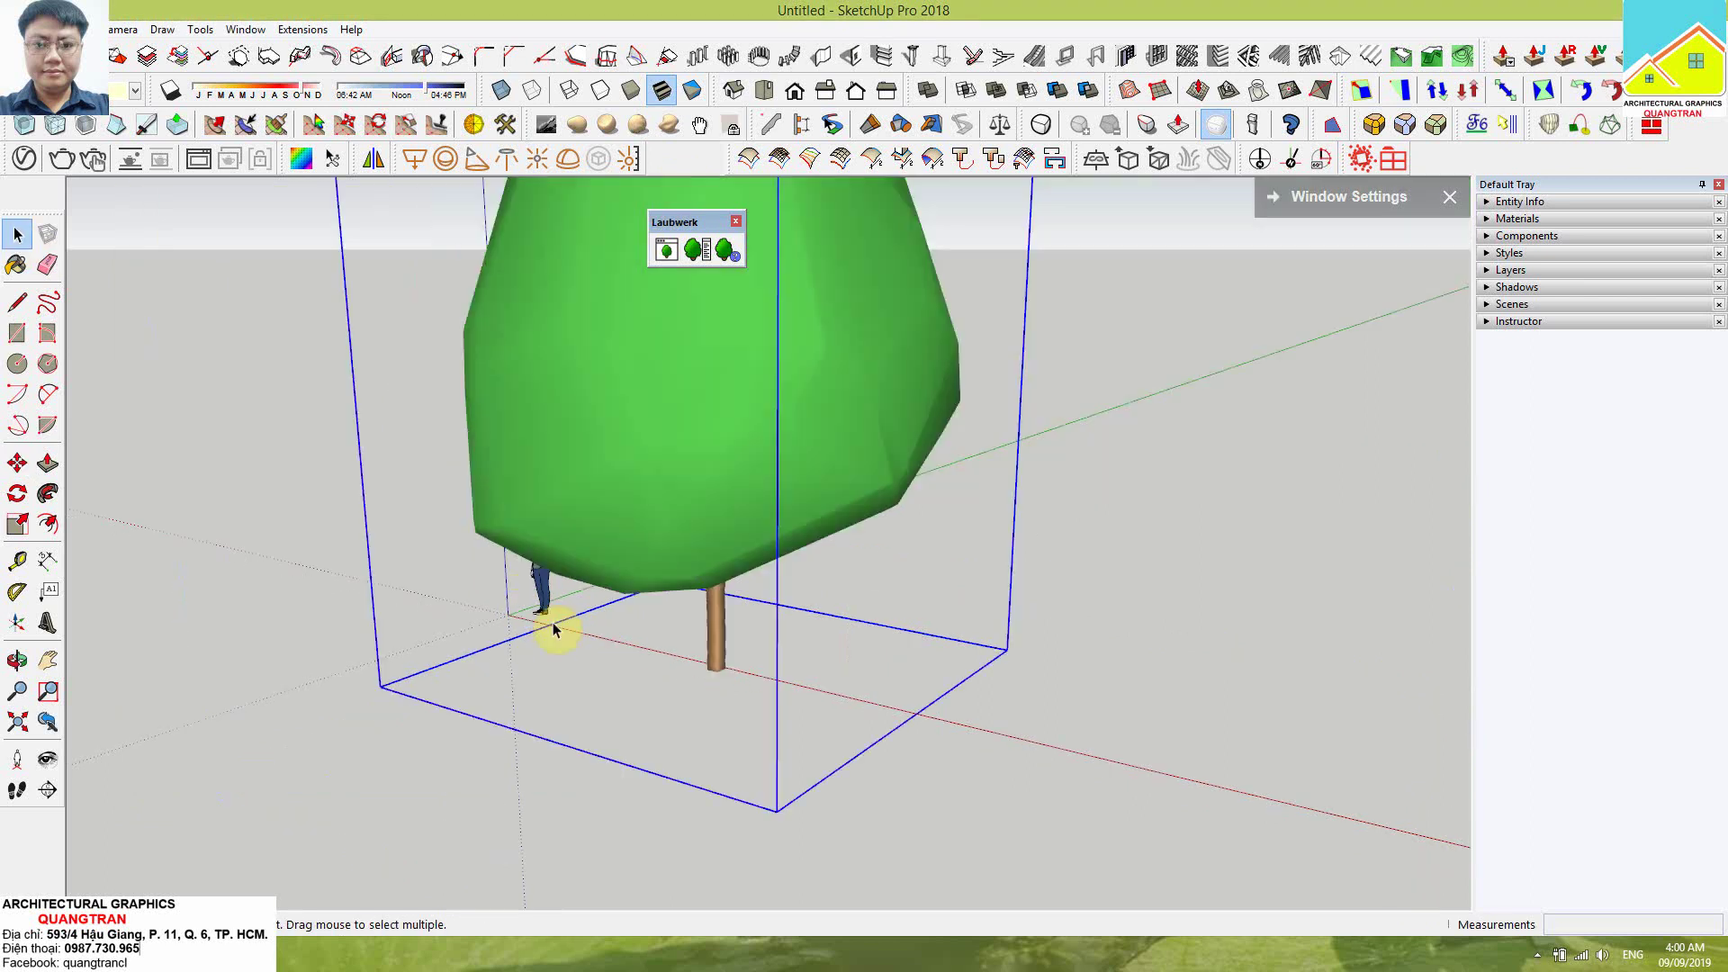
{"action": "left_click", "coordinate": [1186, 566]}
{"action": "scroll", "coordinate": [764, 552], "scroll_direction": "down", "scroll_amount": 3}
{"action": "mouse_move", "coordinate": [856, 540]}
{"action": "middle_mouse_down"}
{"action": "mouse_move", "coordinate": [899, 423]}
{"action": "mouse_move", "coordinate": [664, 455]}
{"action": "middle_mouse_up"}
{"action": "scroll", "coordinate": [738, 360], "scroll_direction": "up", "scroll_amount": 2}
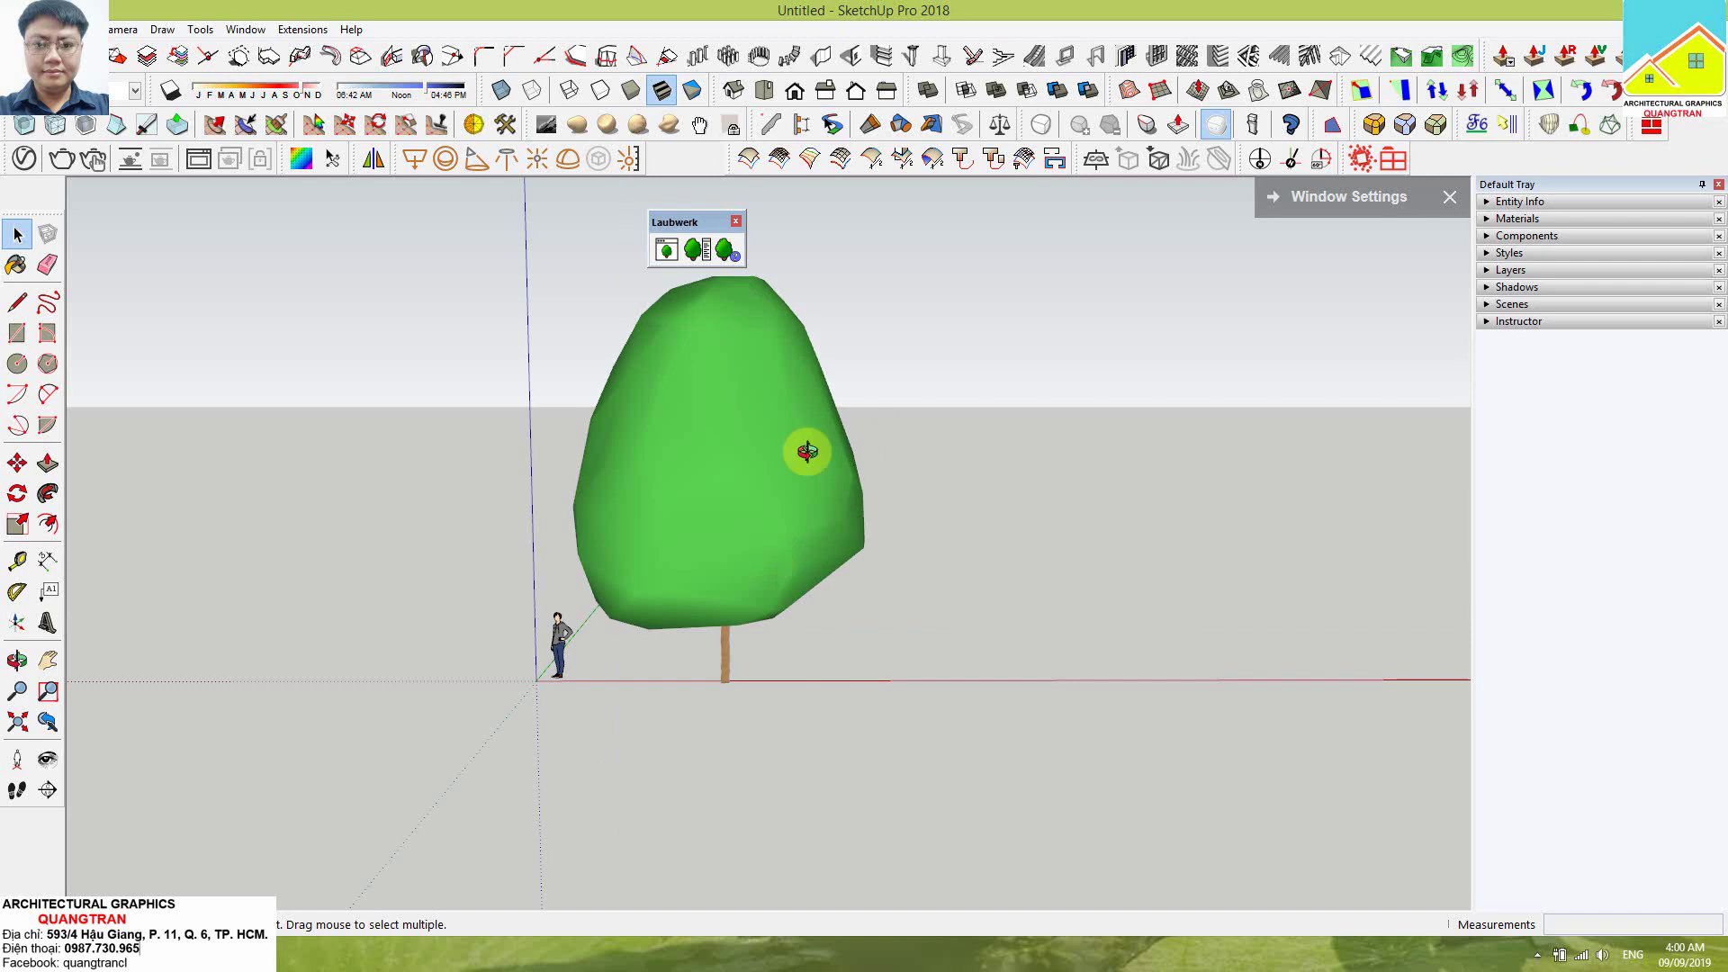
{"action": "mouse_move", "coordinate": [807, 453]}
{"action": "middle_mouse_down"}
{"action": "mouse_move", "coordinate": [744, 568]}
{"action": "mouse_move", "coordinate": [717, 682]}
{"action": "mouse_move", "coordinate": [762, 594]}
{"action": "middle_mouse_up"}
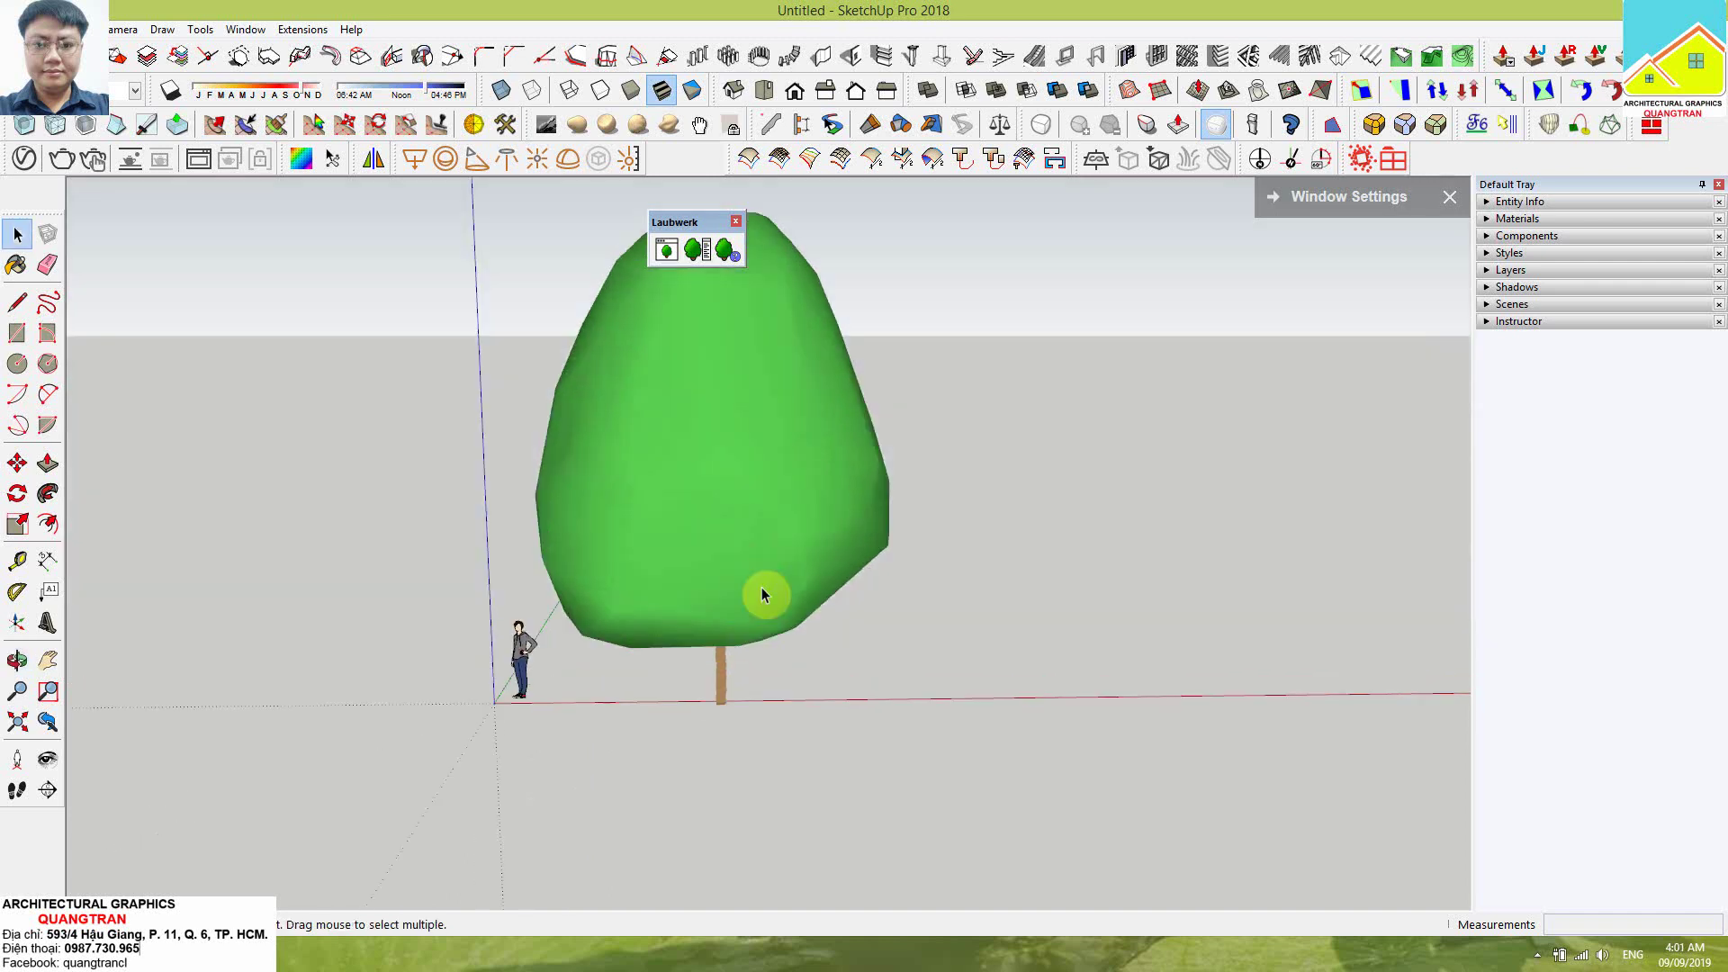
{"action": "scroll", "coordinate": [736, 583], "scroll_direction": "down", "scroll_amount": 2}
{"action": "scroll", "coordinate": [833, 440], "scroll_direction": "up", "scroll_amount": 3}
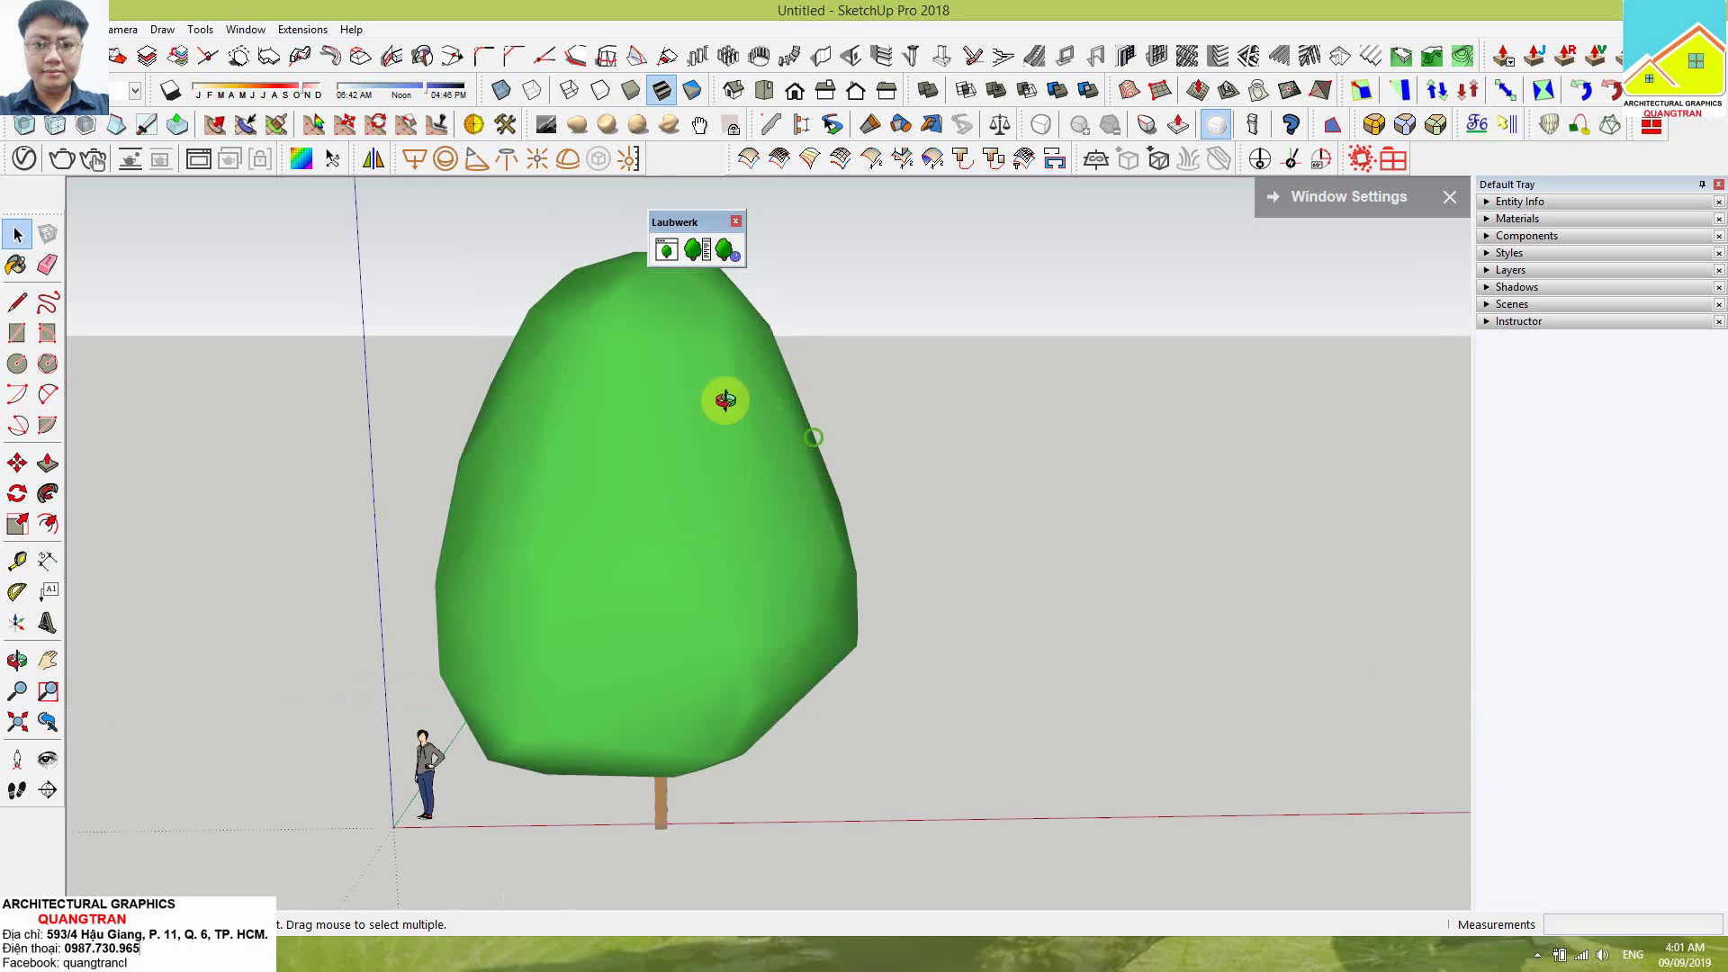
{"action": "mouse_move", "coordinate": [717, 396]}
{"action": "middle_mouse_down"}
{"action": "mouse_move", "coordinate": [666, 339]}
{"action": "mouse_move", "coordinate": [241, 700]}
{"action": "middle_mouse_up"}
Open the Hedge maple's Plant Attributes, keep Season at Summer, and review its Model variants
{"action": "scroll", "coordinate": [480, 538], "scroll_direction": "down", "scroll_amount": 2}
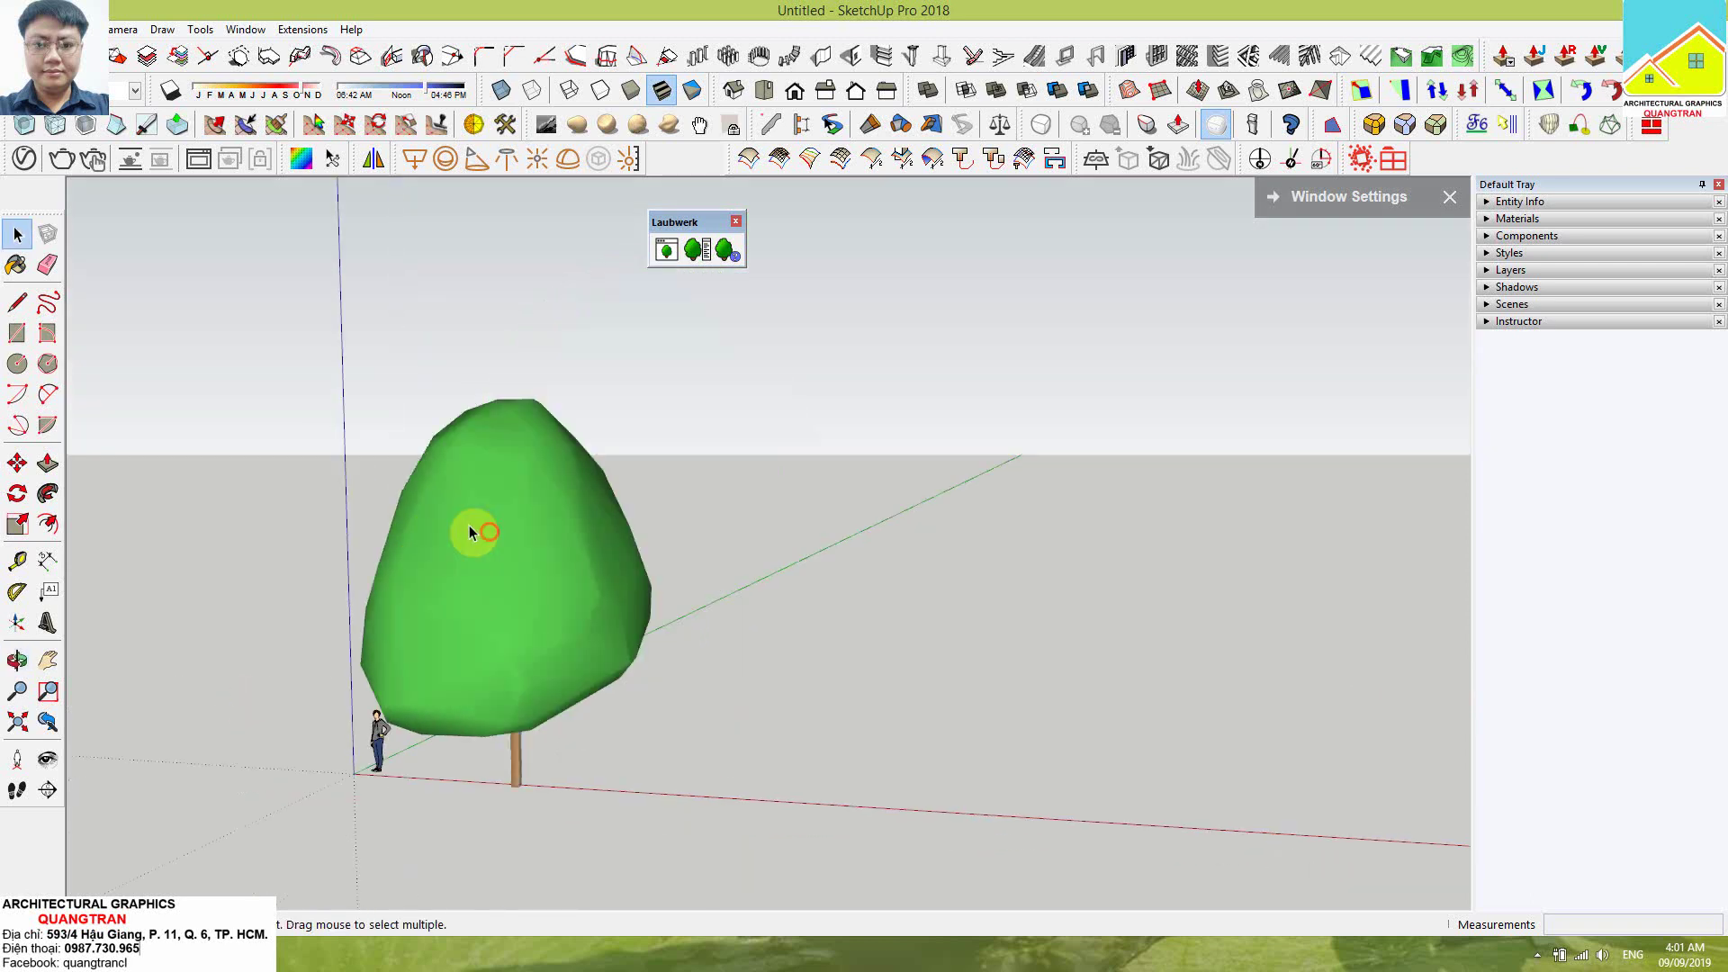
{"action": "left_click", "coordinate": [475, 532]}
{"action": "left_click", "coordinate": [707, 255]}
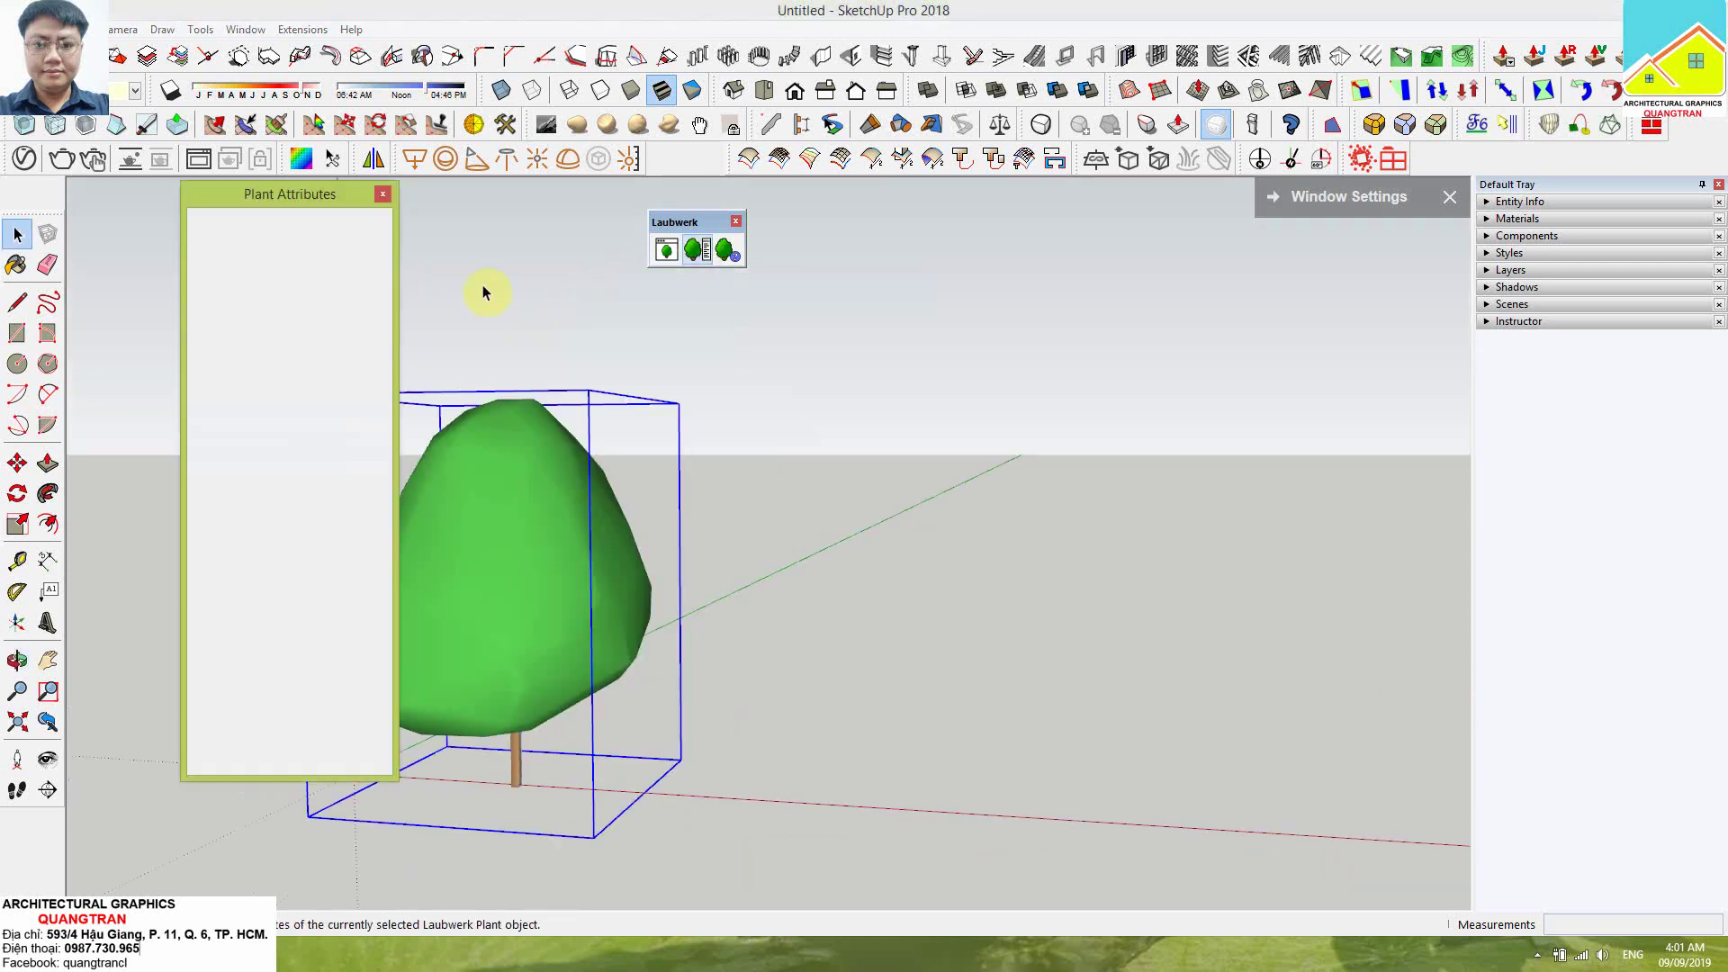
{"action": "left_click", "coordinate": [364, 480]}
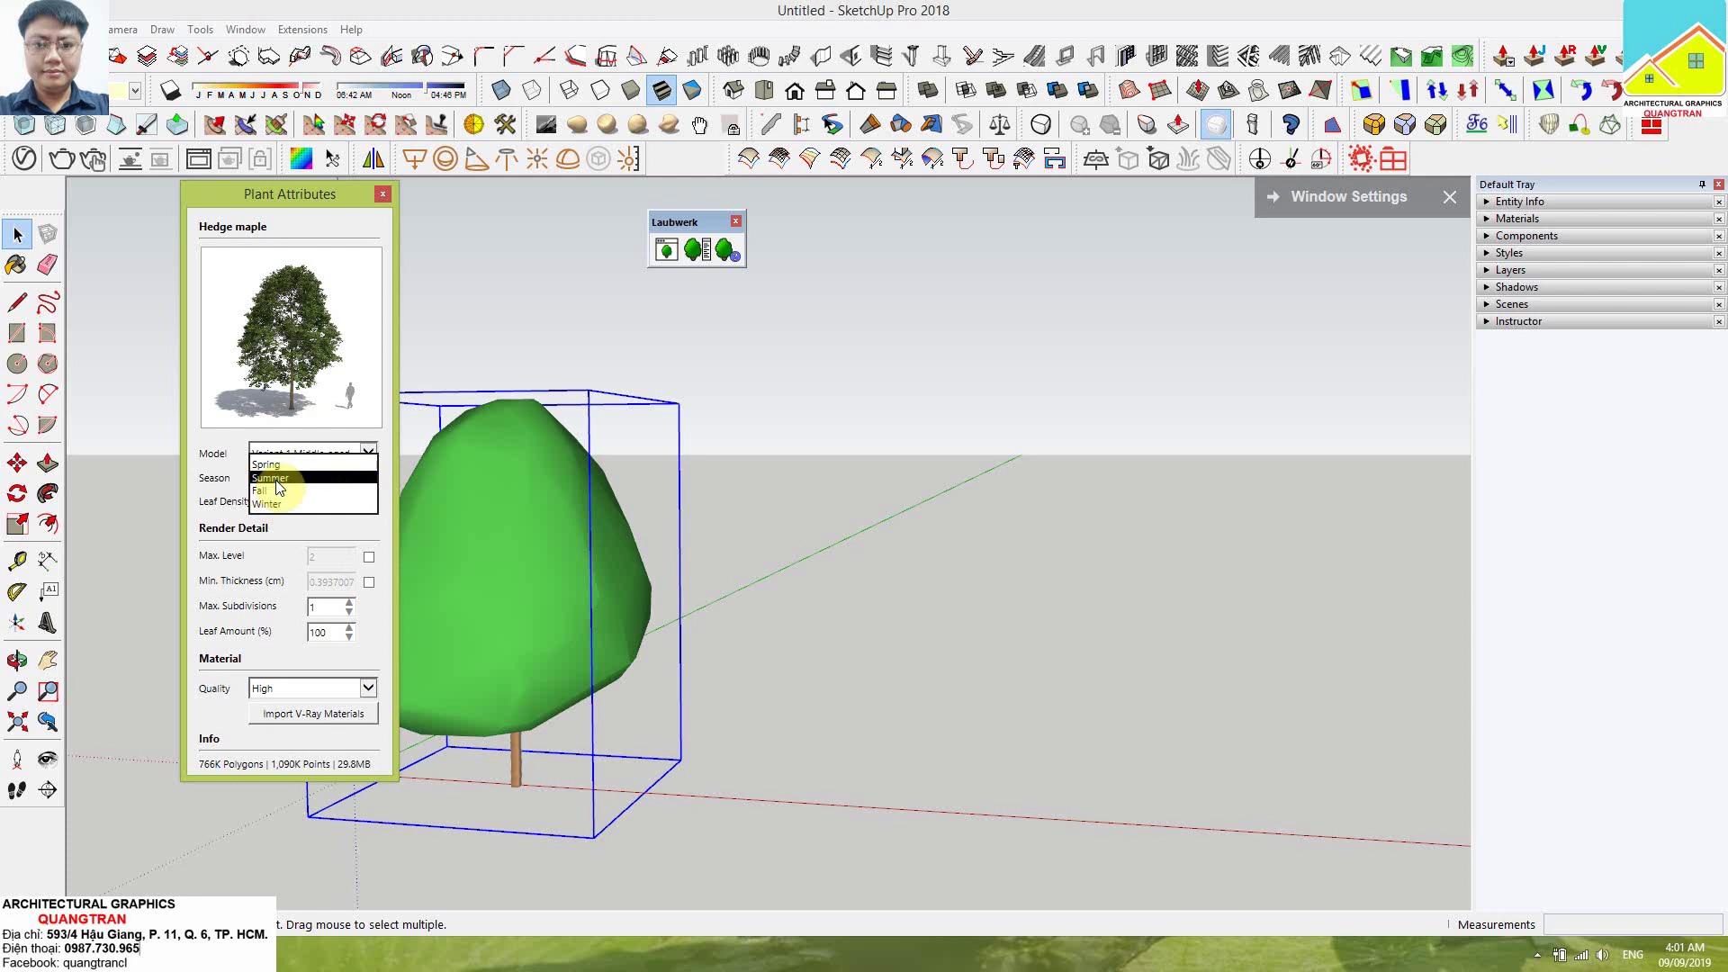
{"action": "left_click", "coordinate": [277, 479]}
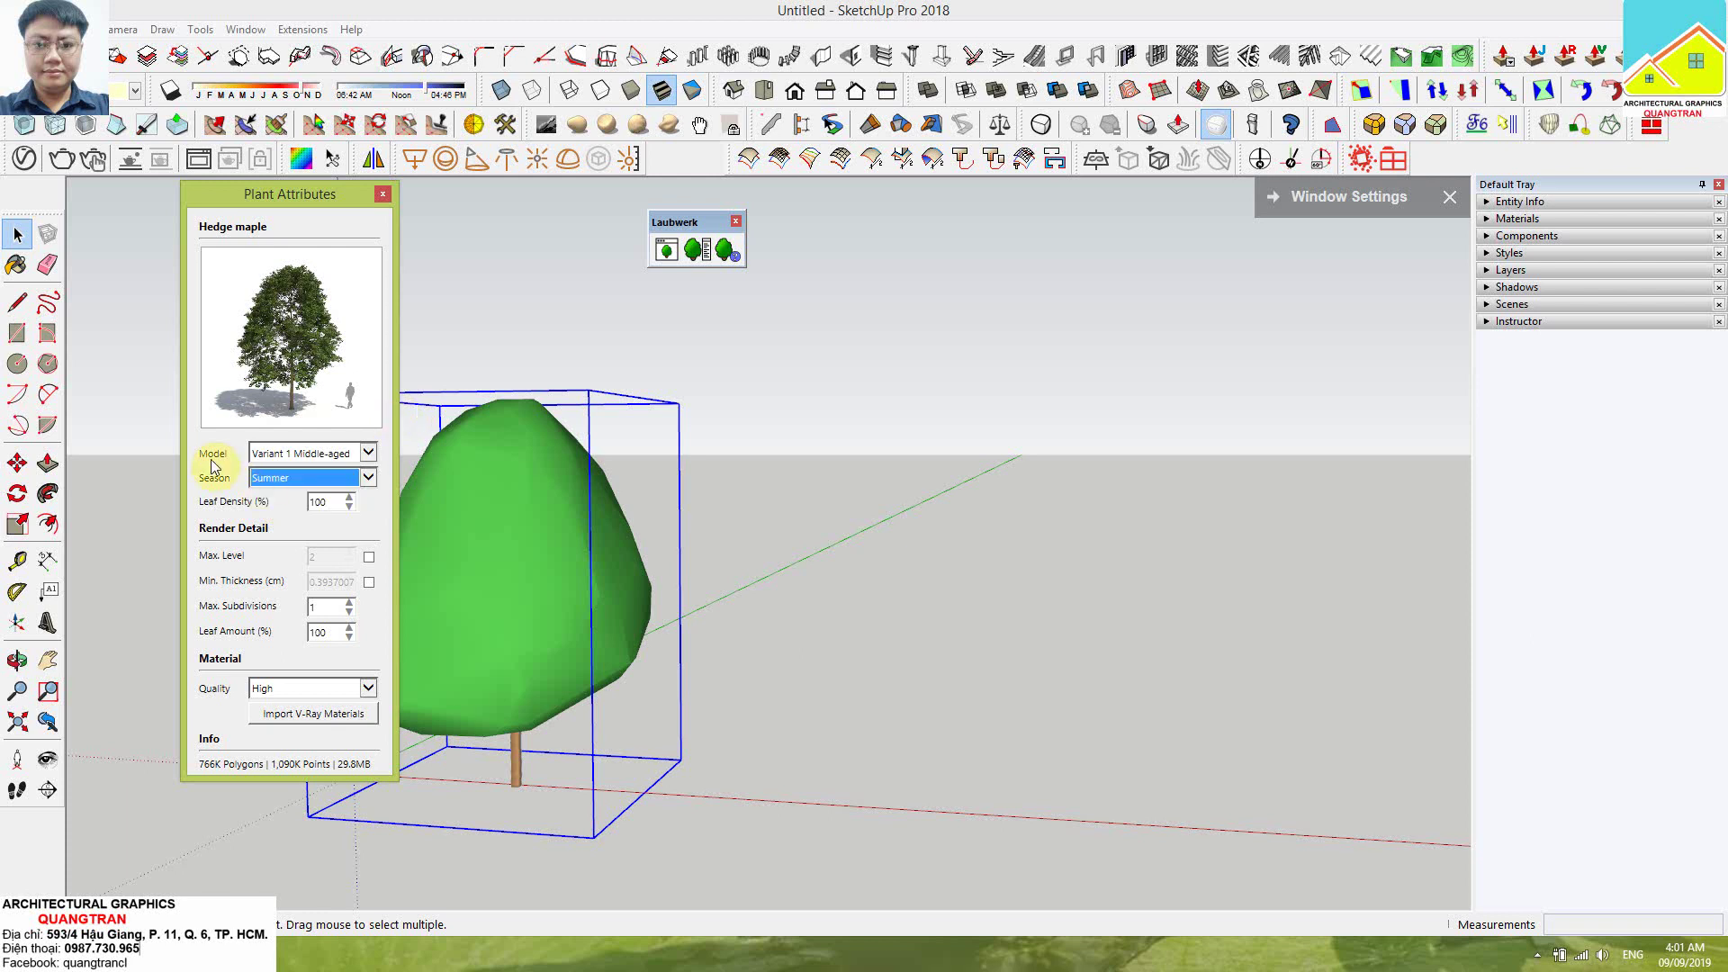
{"action": "left_click", "coordinate": [369, 452]}
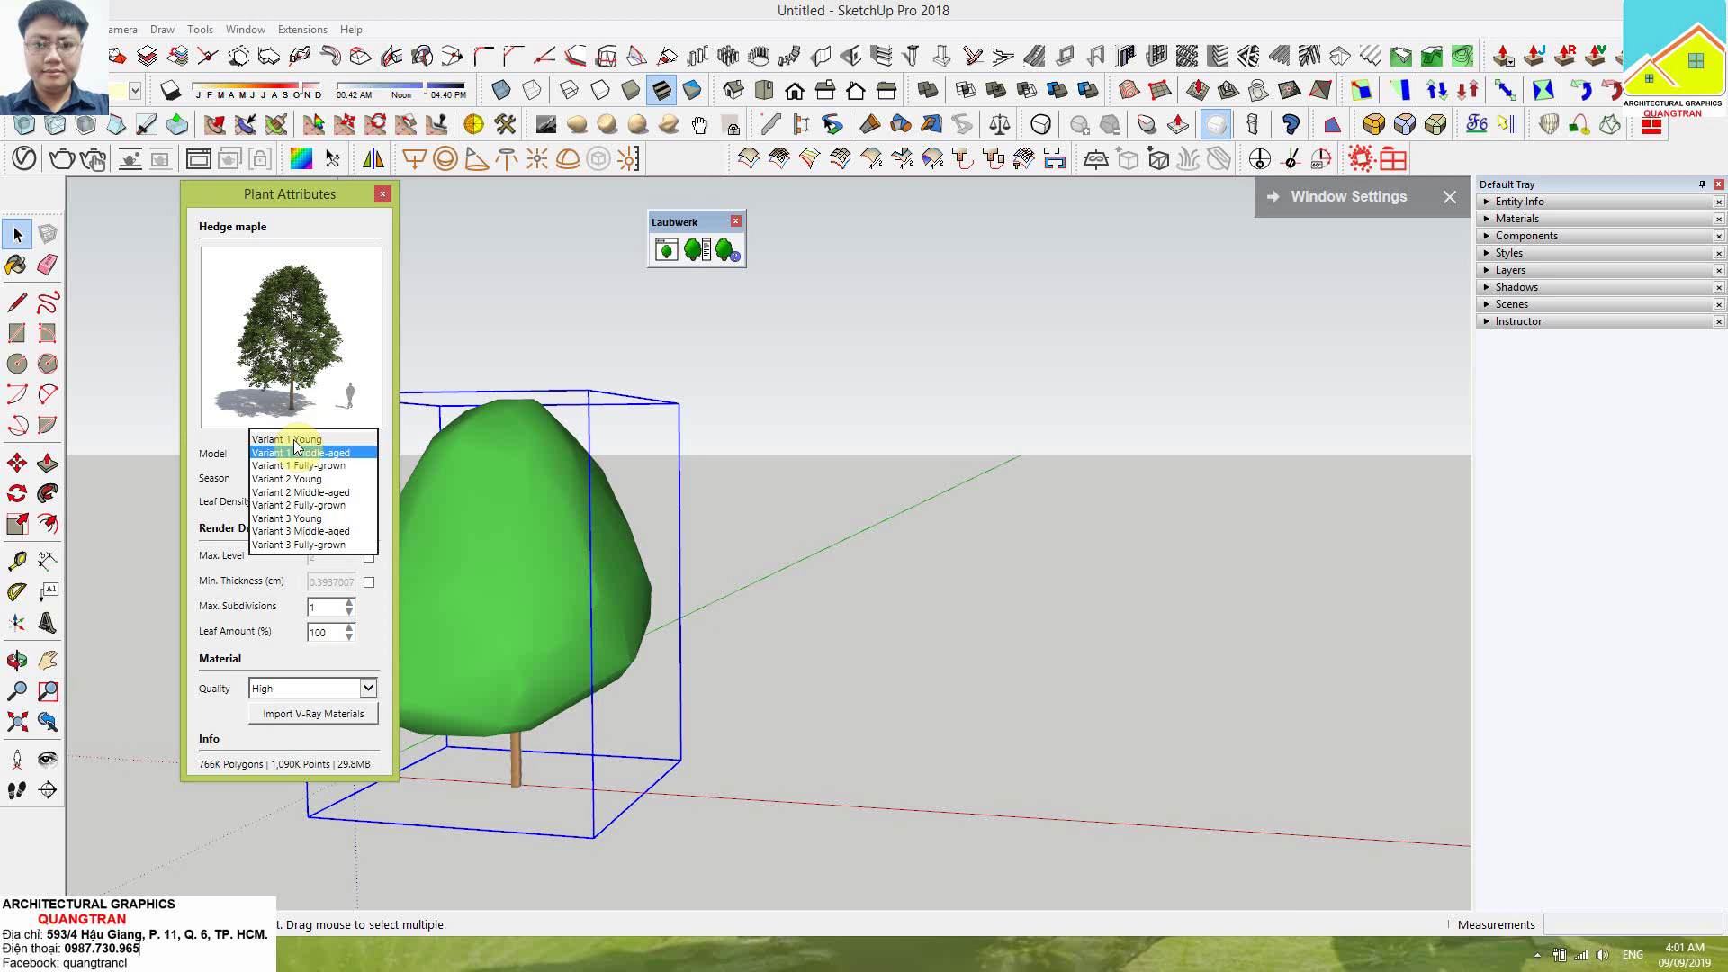
Close Plant Attributes, then render the scene in V-Ray and view the result maximized
{"action": "left_click", "coordinate": [382, 193]}
{"action": "scroll", "coordinate": [608, 544], "scroll_direction": "up", "scroll_amount": 2}
{"action": "scroll", "coordinate": [608, 543], "scroll_direction": "up", "scroll_amount": 2}
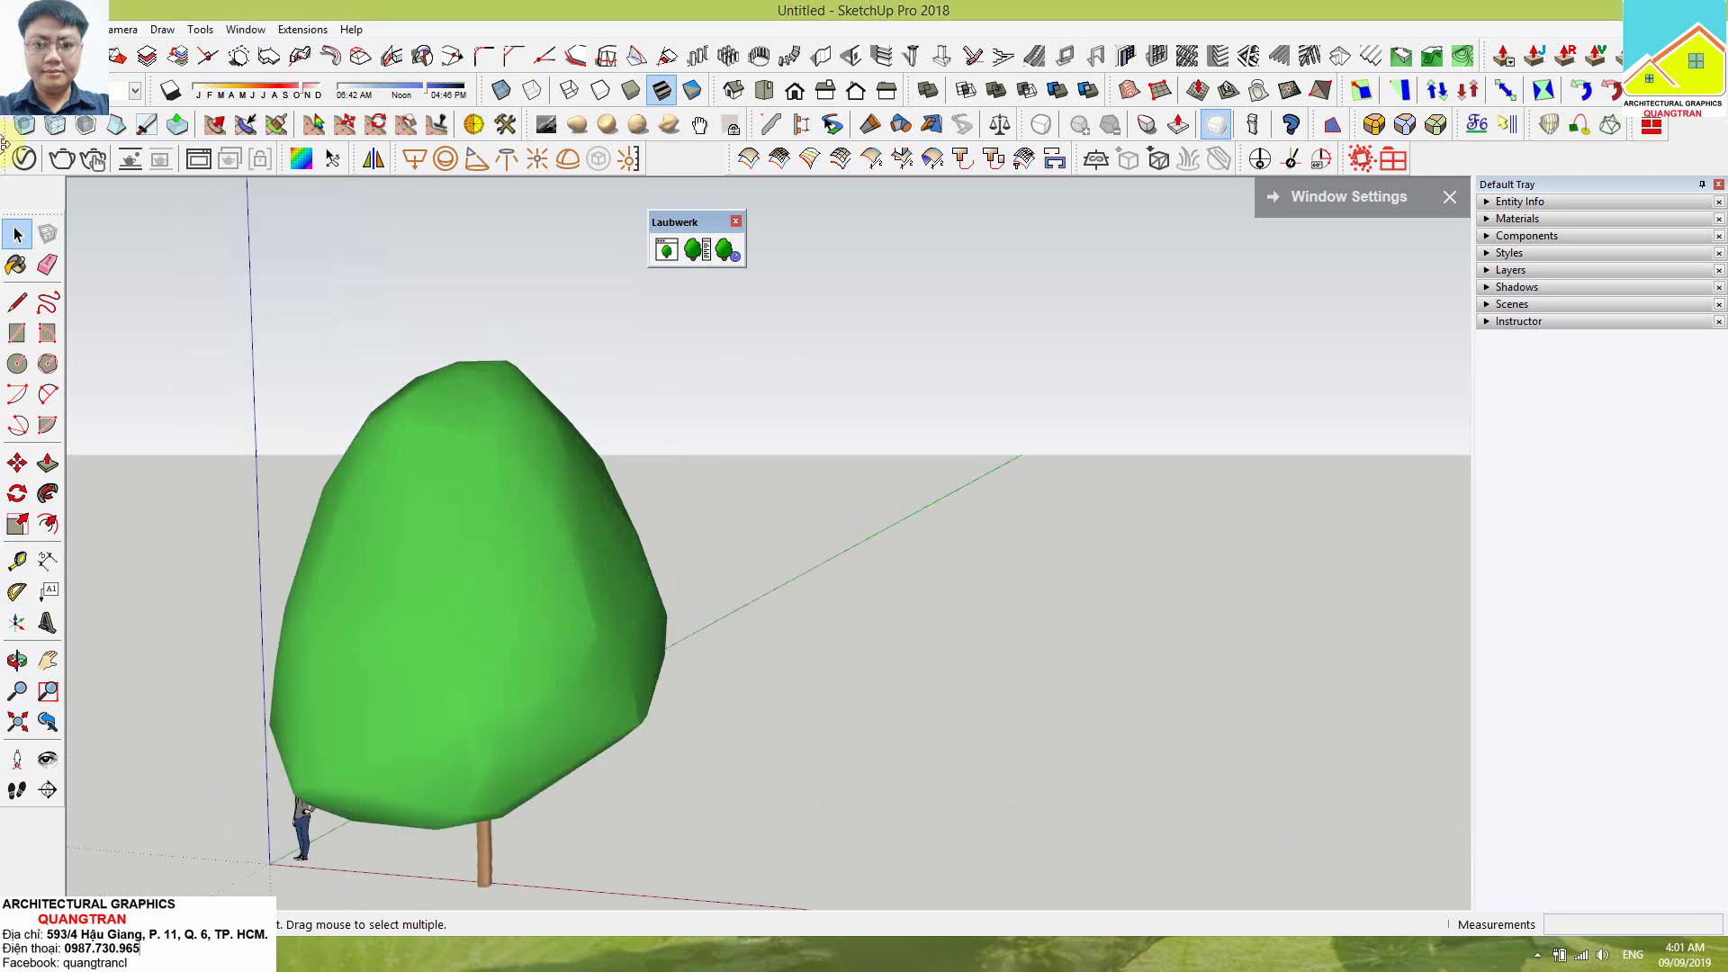
{"action": "left_click", "coordinate": [57, 164]}
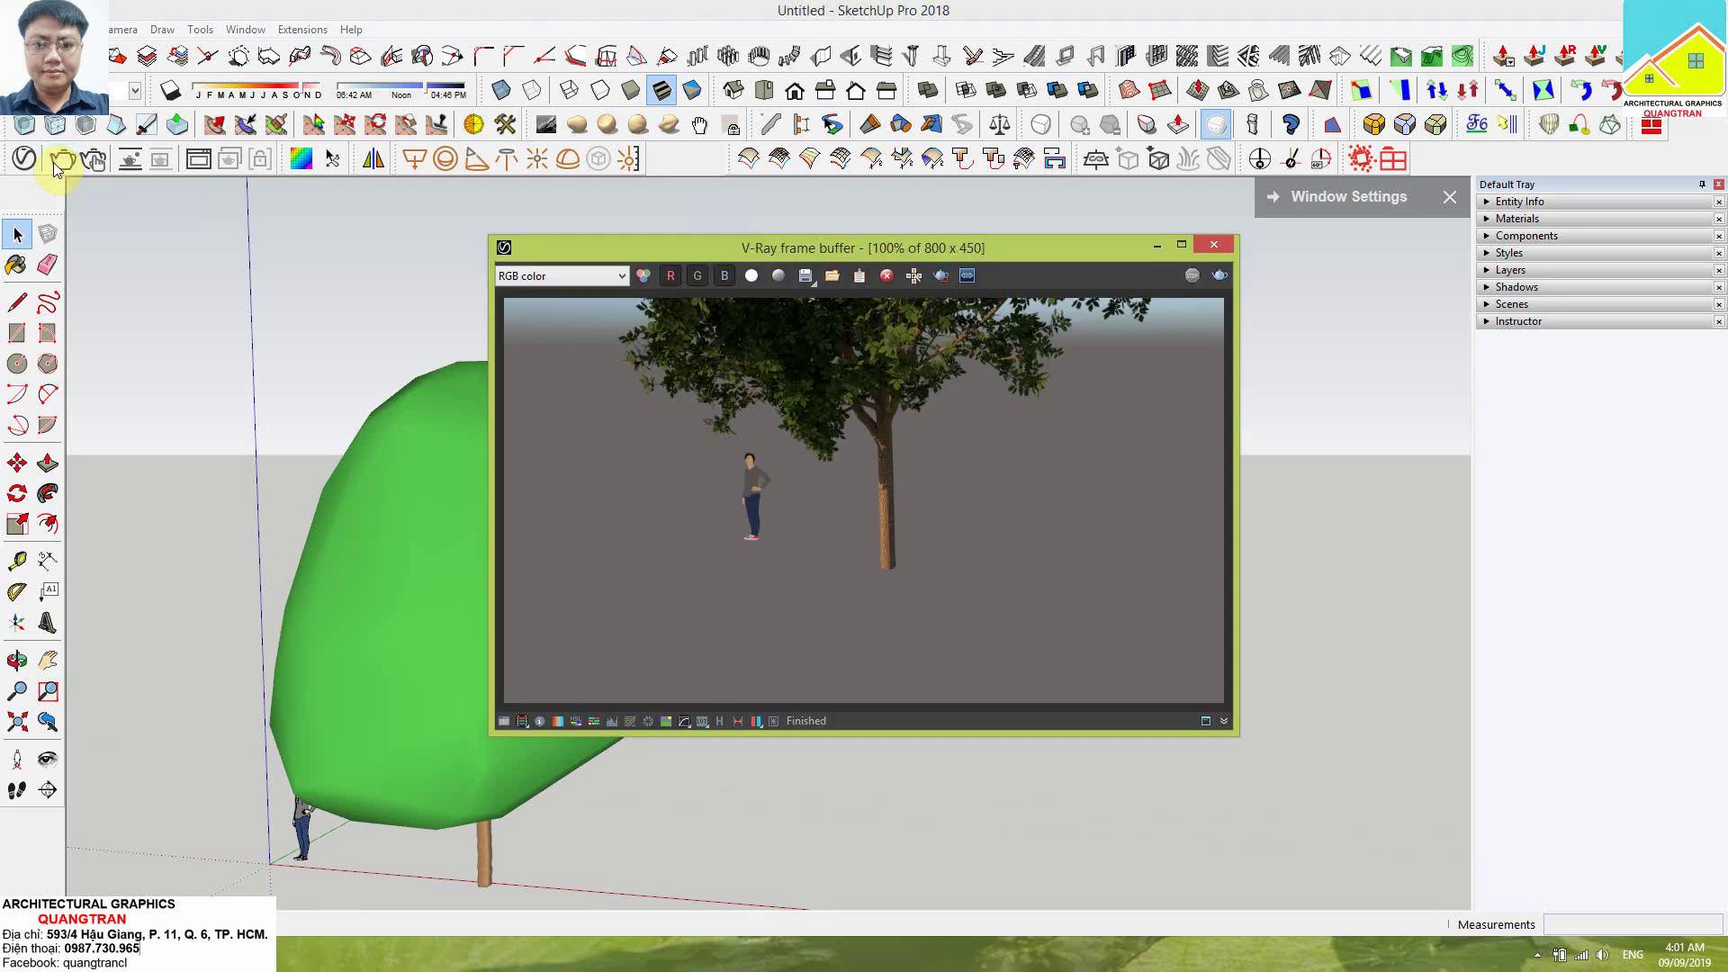
{"action": "left_click", "coordinate": [1183, 243]}
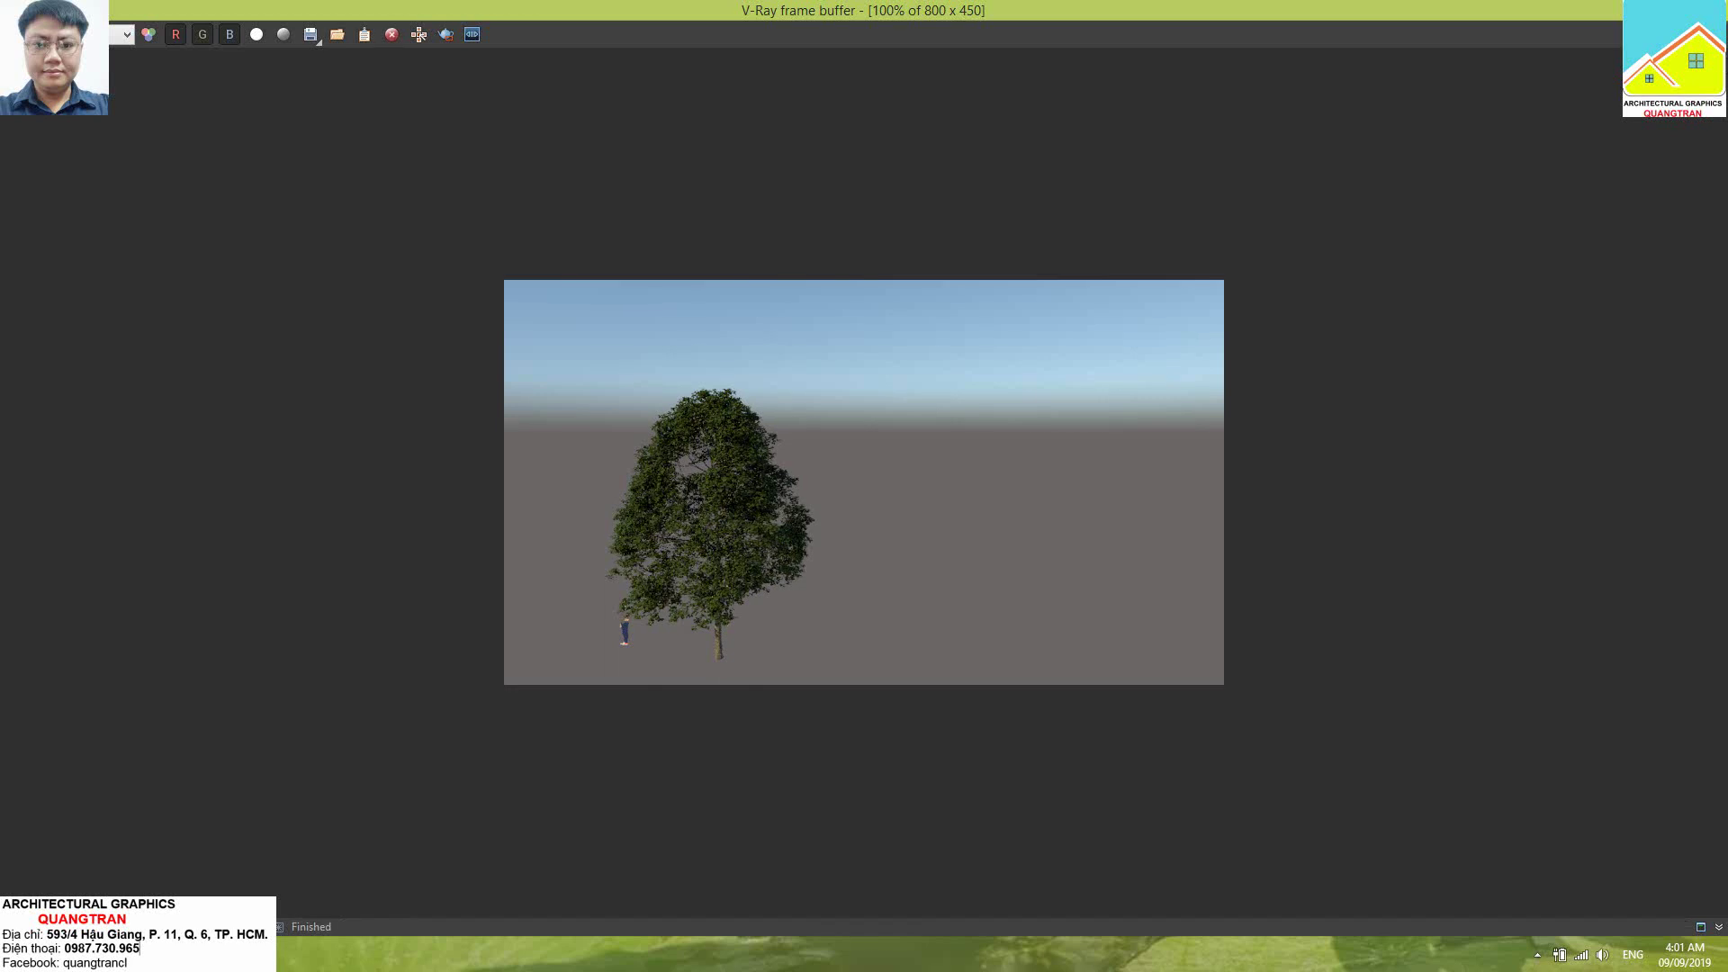
{"action": "left_click", "coordinate": [1707, 9]}
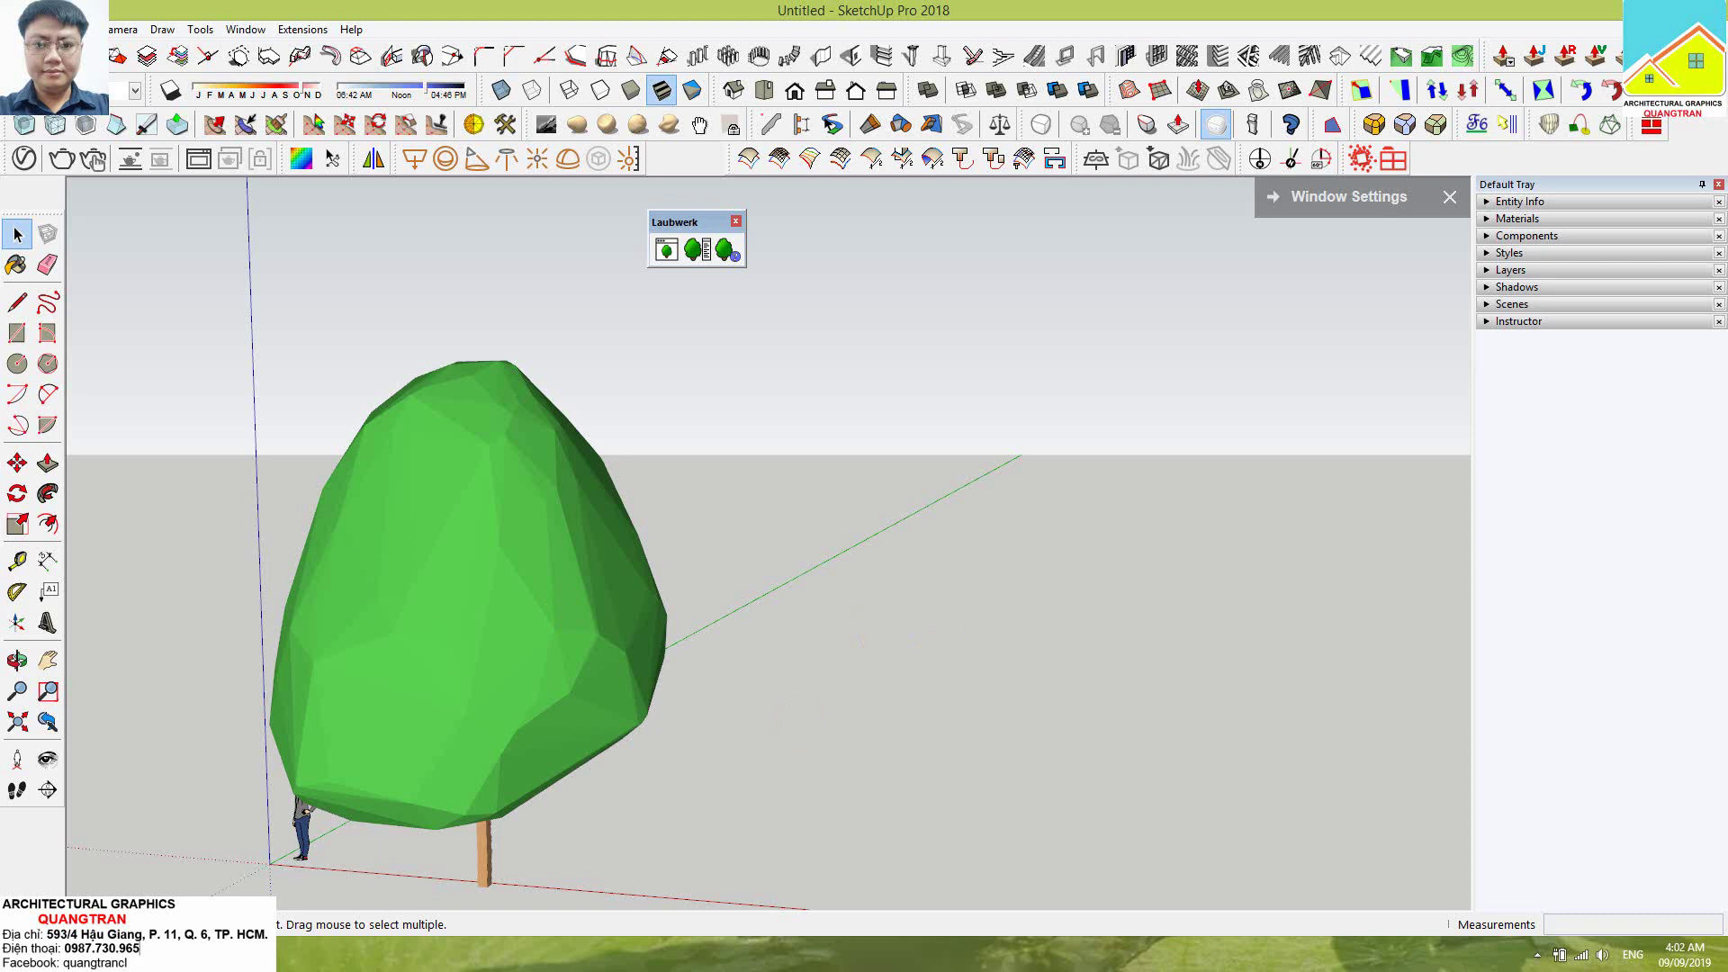
{"action": "key", "text": "alt+Tab"}
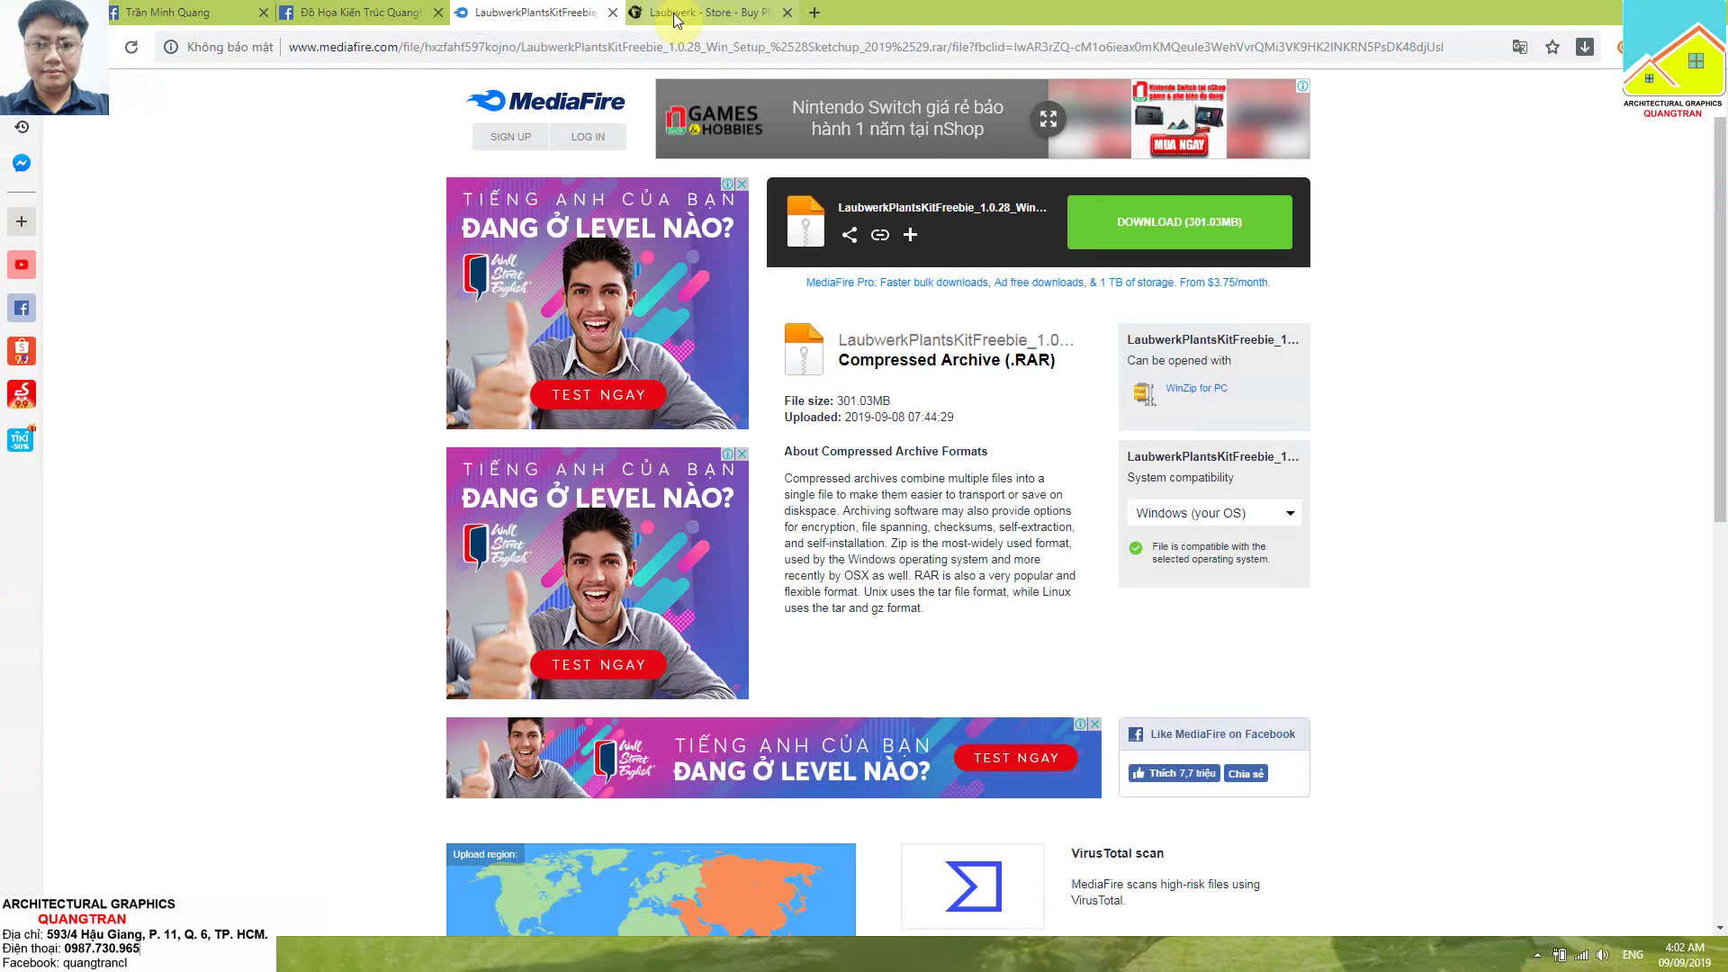
Browse the Laubwerk Store's Plants Kit grid down to Plants Kit 13
{"action": "left_click", "coordinate": [677, 14]}
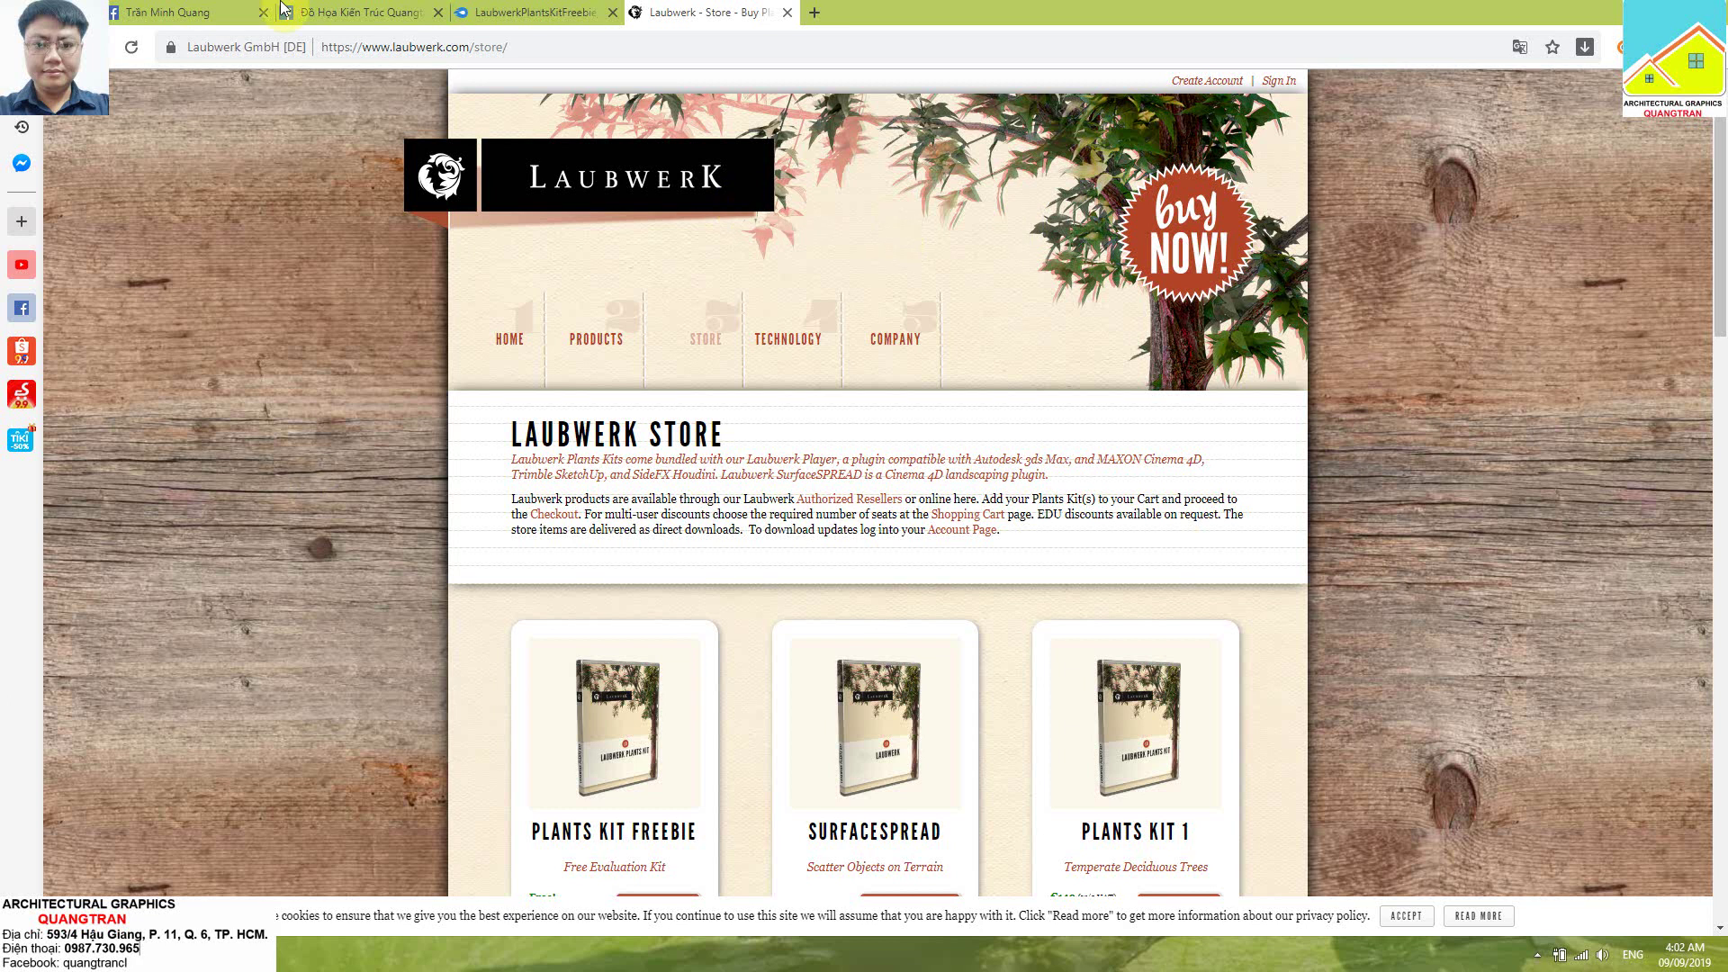
{"action": "left_click", "coordinate": [359, 12]}
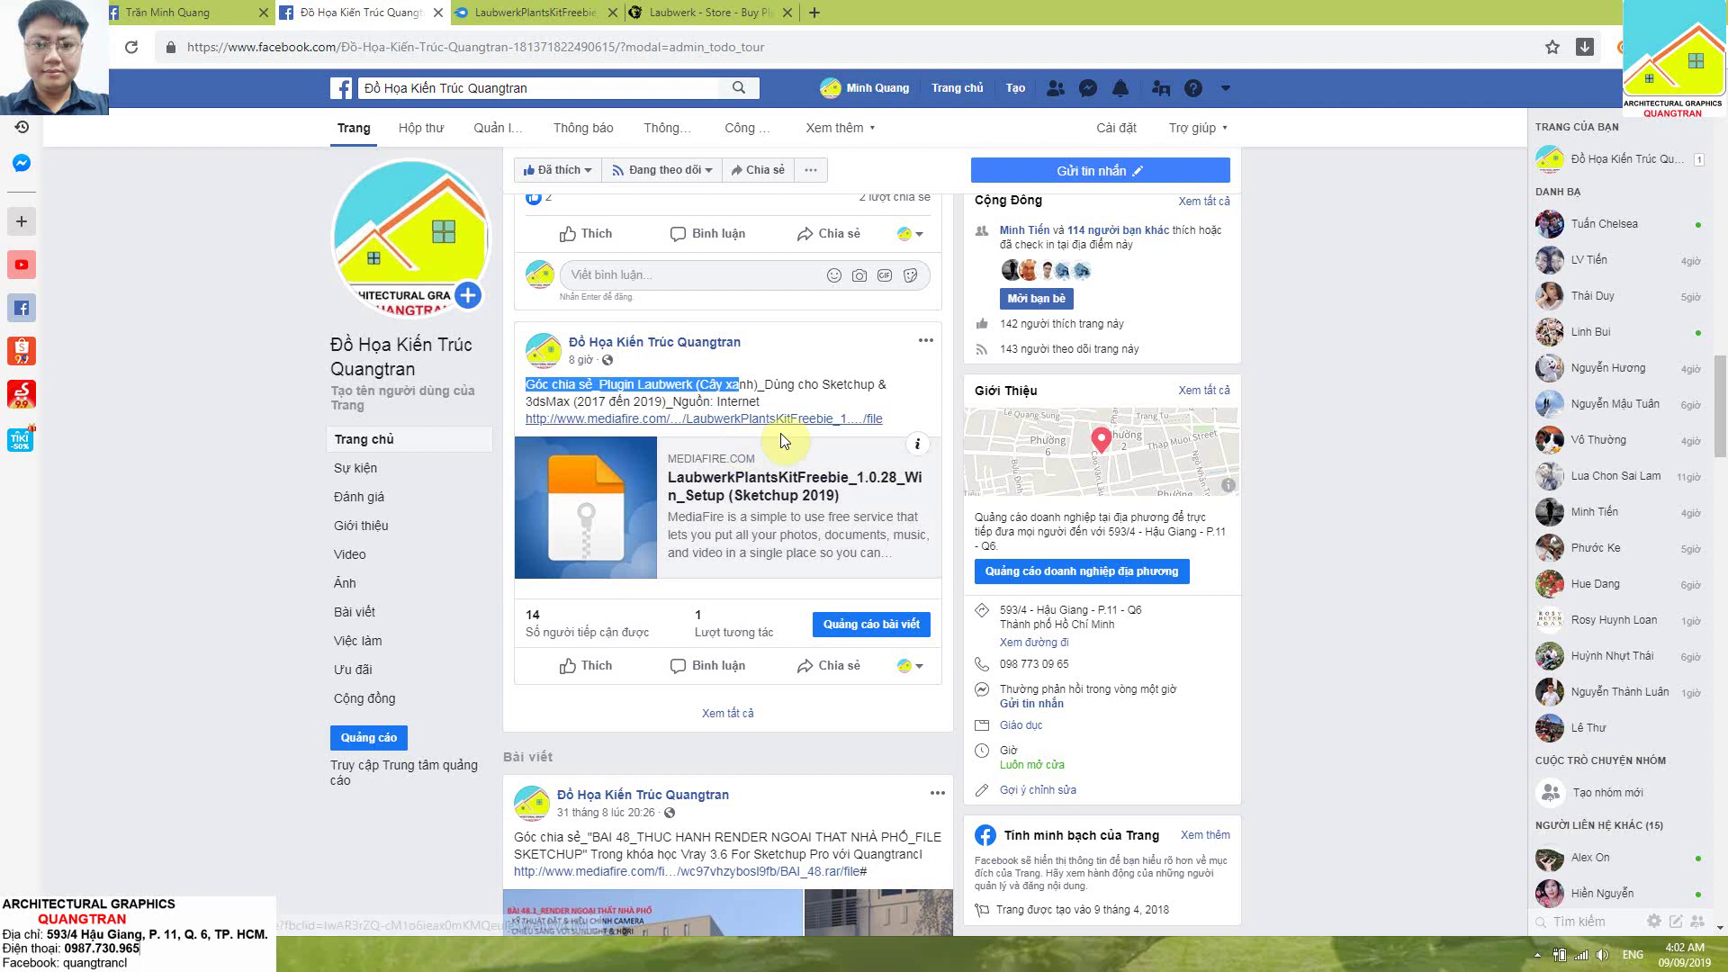
{"action": "left_click", "coordinate": [711, 13]}
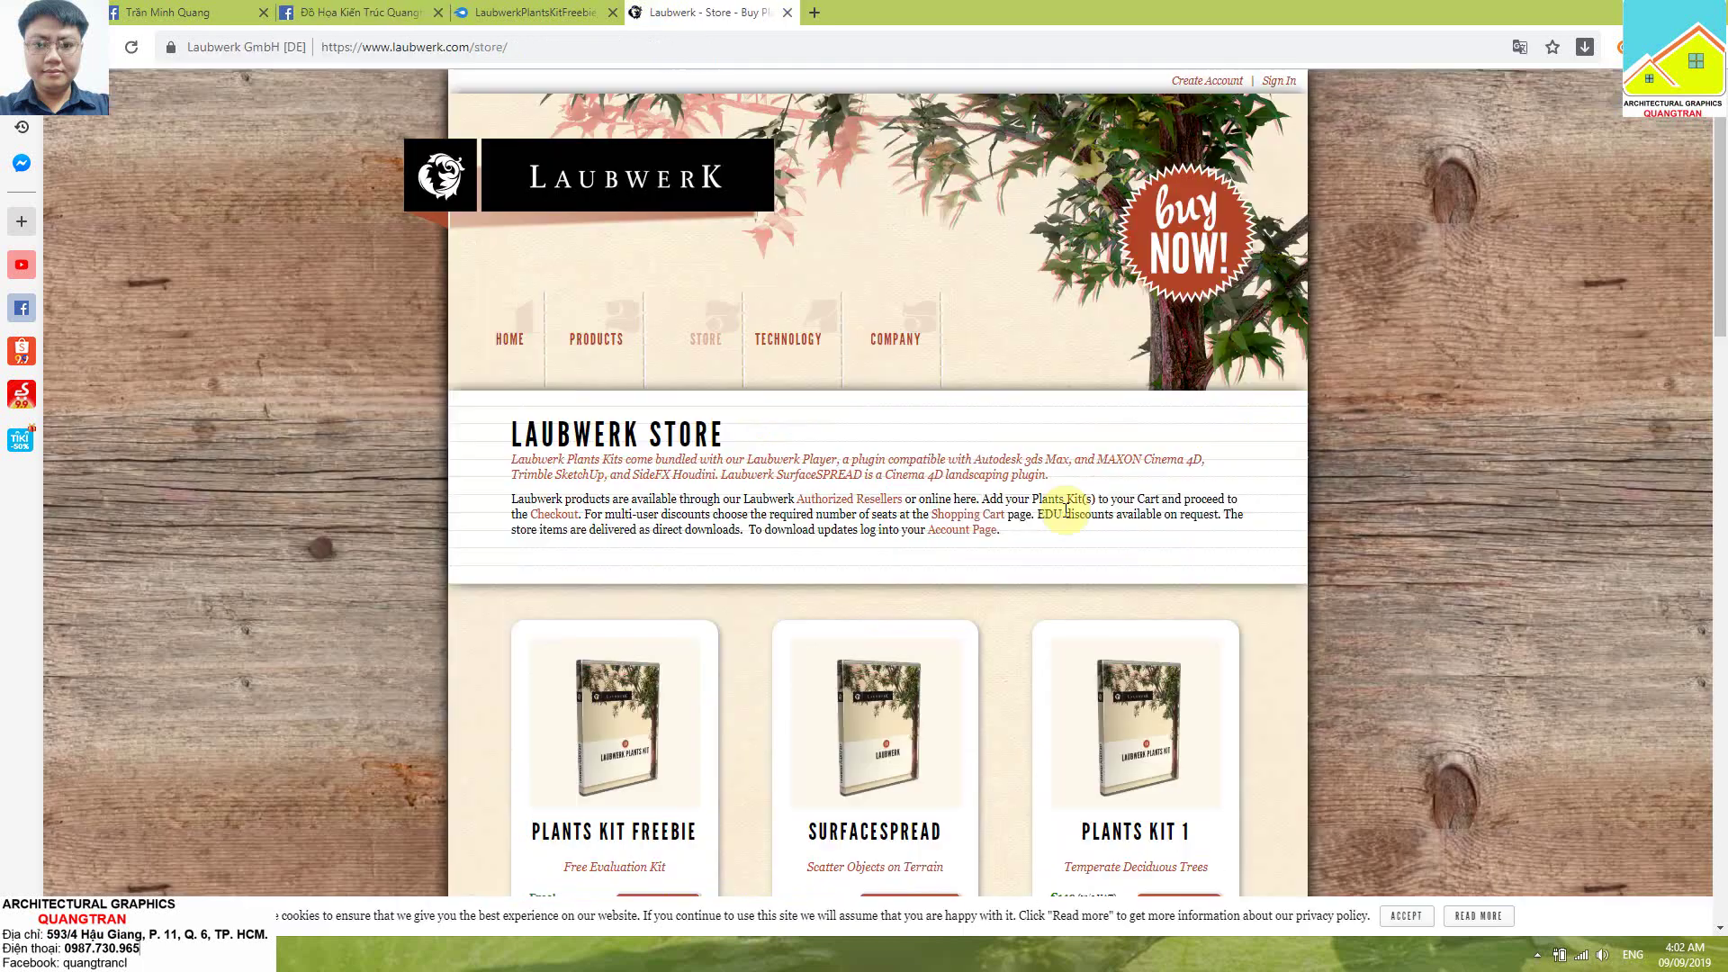
{"action": "scroll", "coordinate": [1071, 509], "scroll_direction": "down", "scroll_amount": 4}
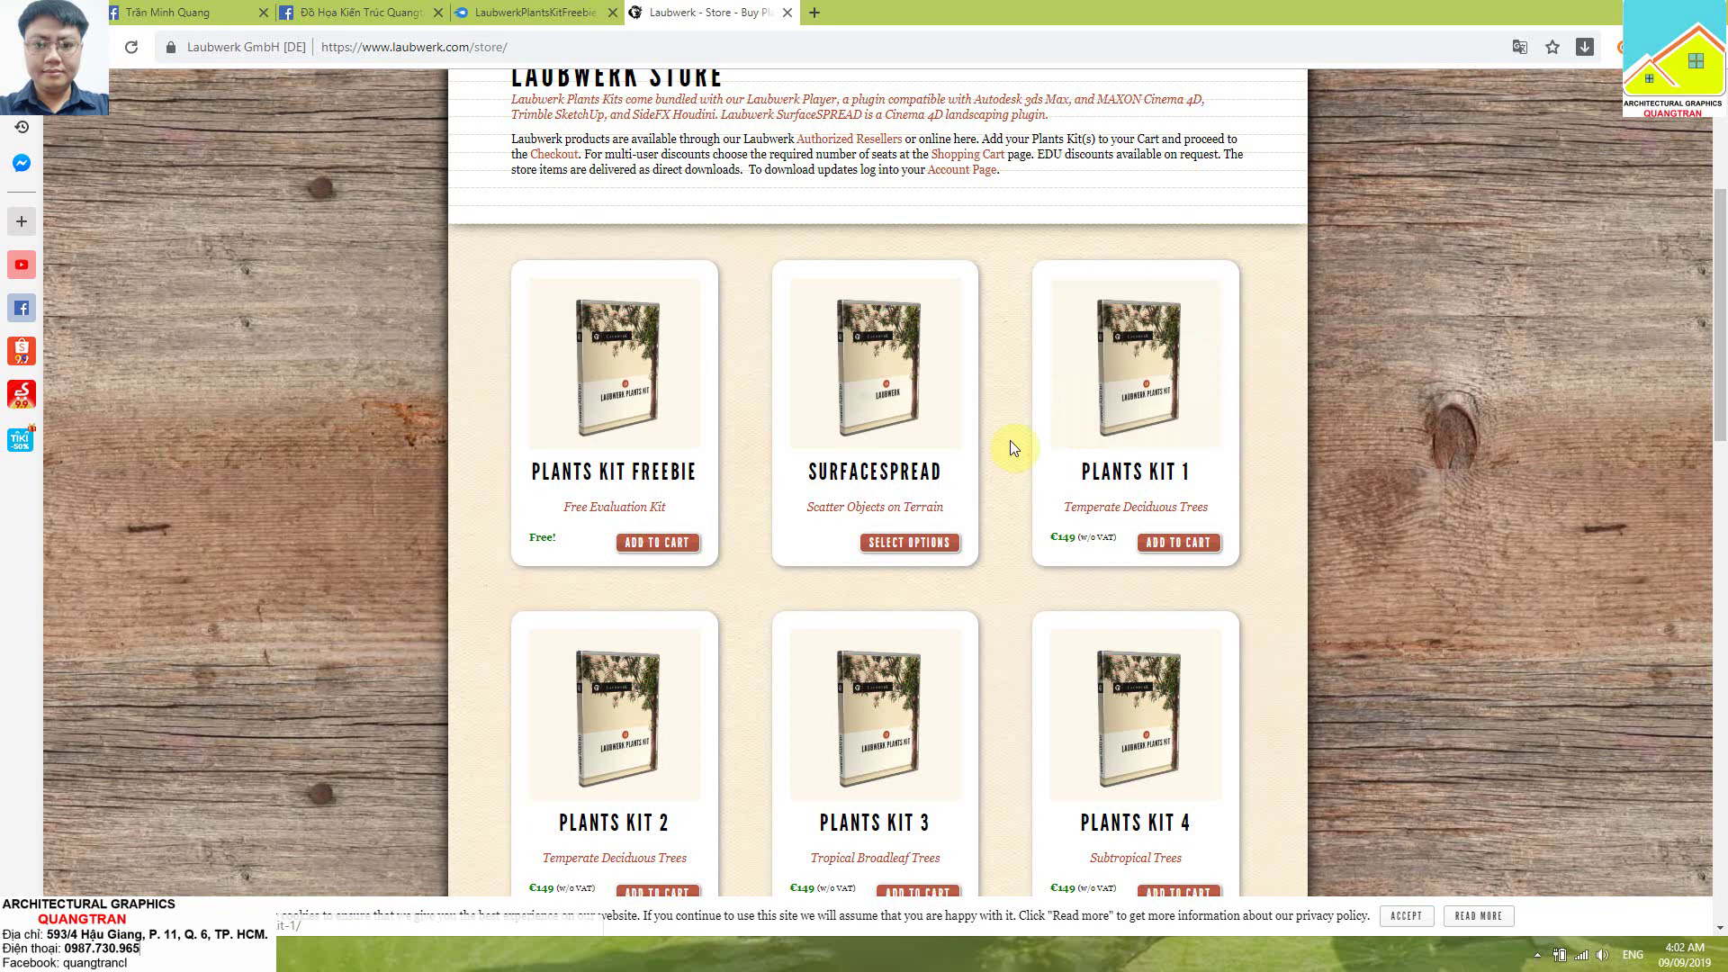
{"action": "scroll", "coordinate": [747, 378], "scroll_direction": "down", "scroll_amount": 4}
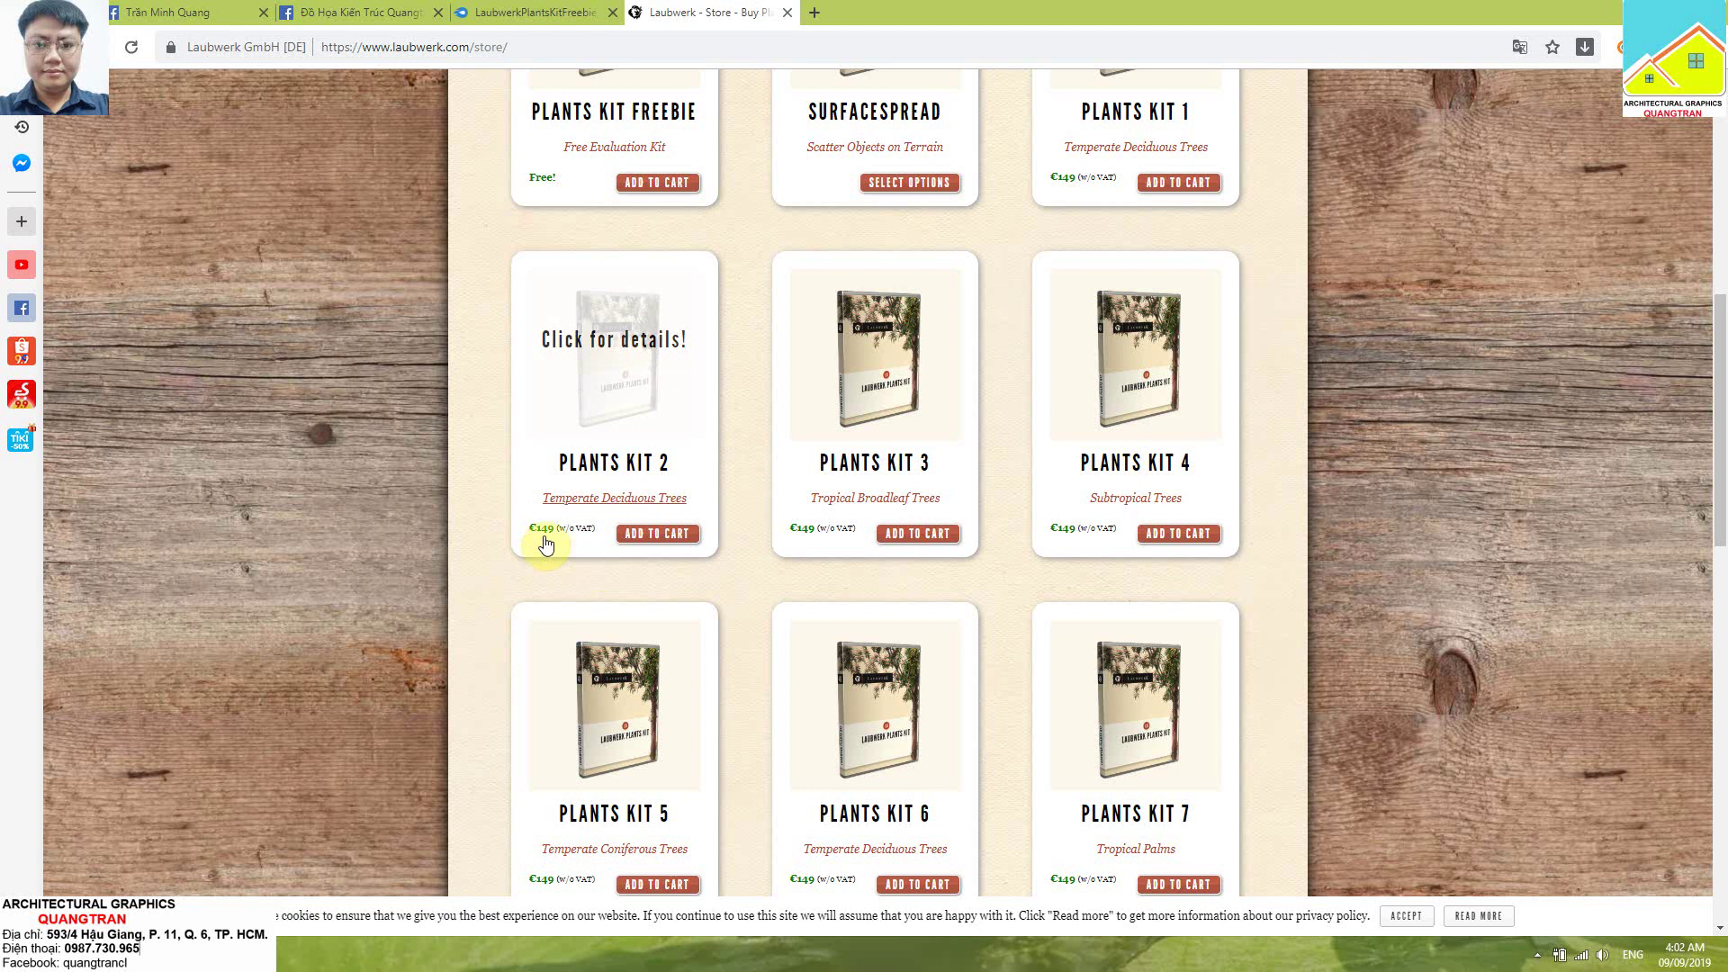
{"action": "scroll", "coordinate": [857, 549], "scroll_direction": "down", "scroll_amount": 3}
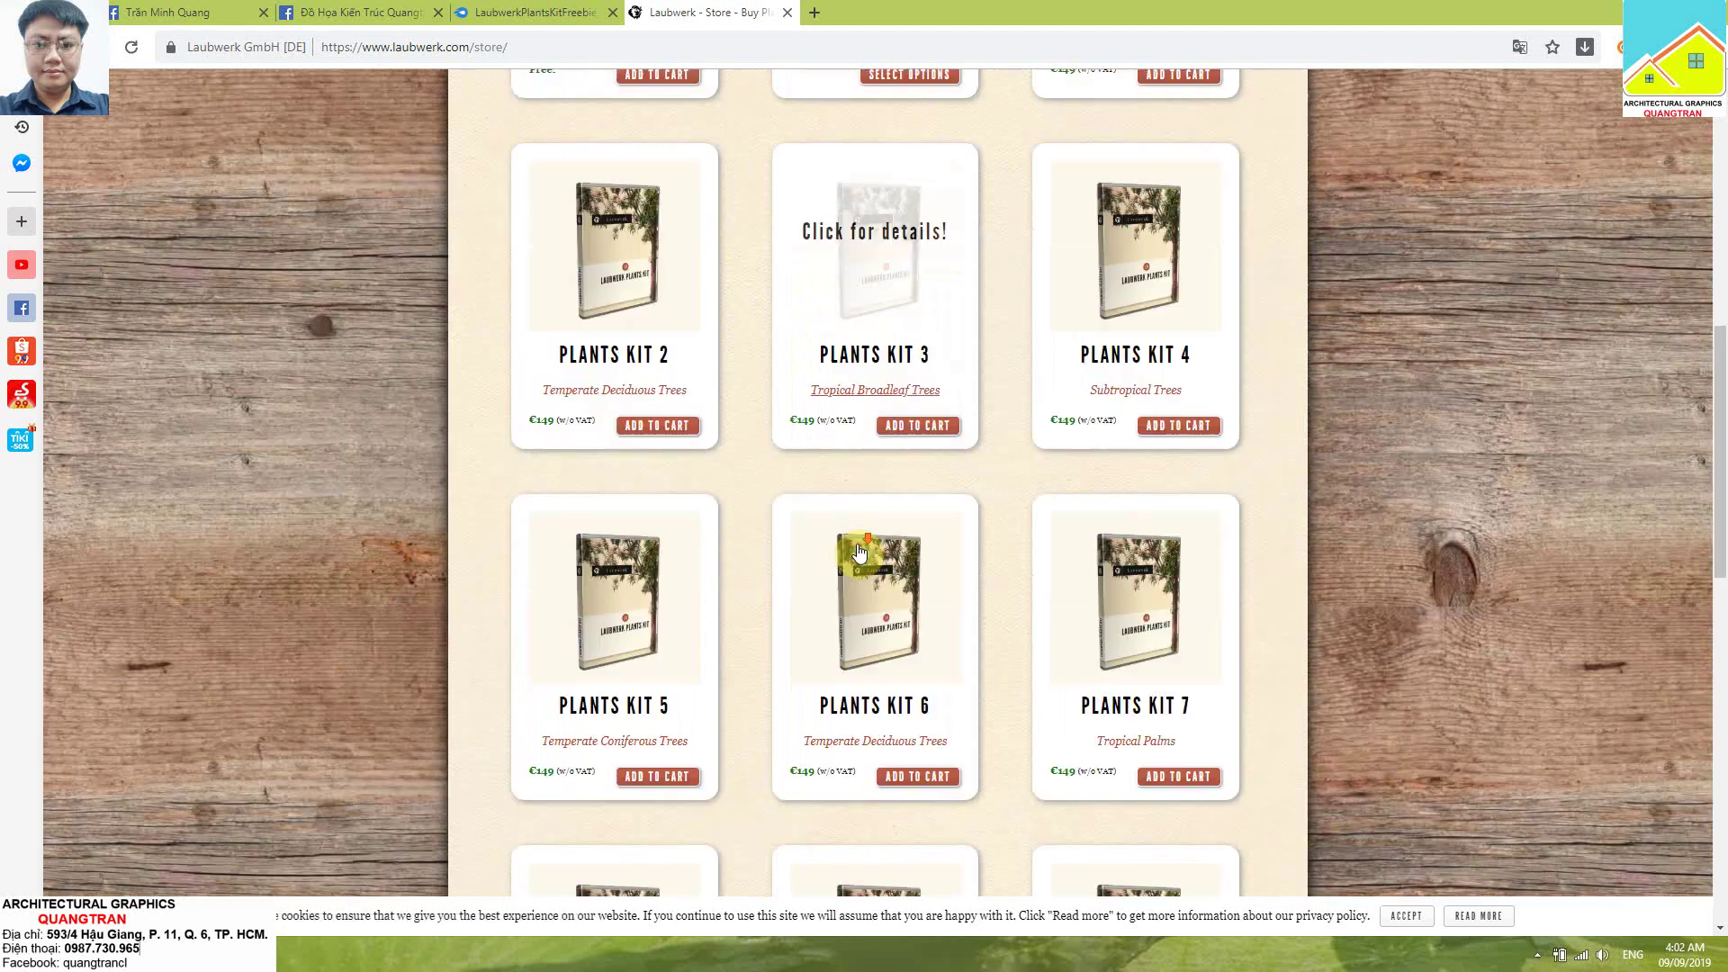
{"action": "scroll", "coordinate": [860, 551], "scroll_direction": "down", "scroll_amount": 2}
{"action": "scroll", "coordinate": [860, 551], "scroll_direction": "down", "scroll_amount": 3}
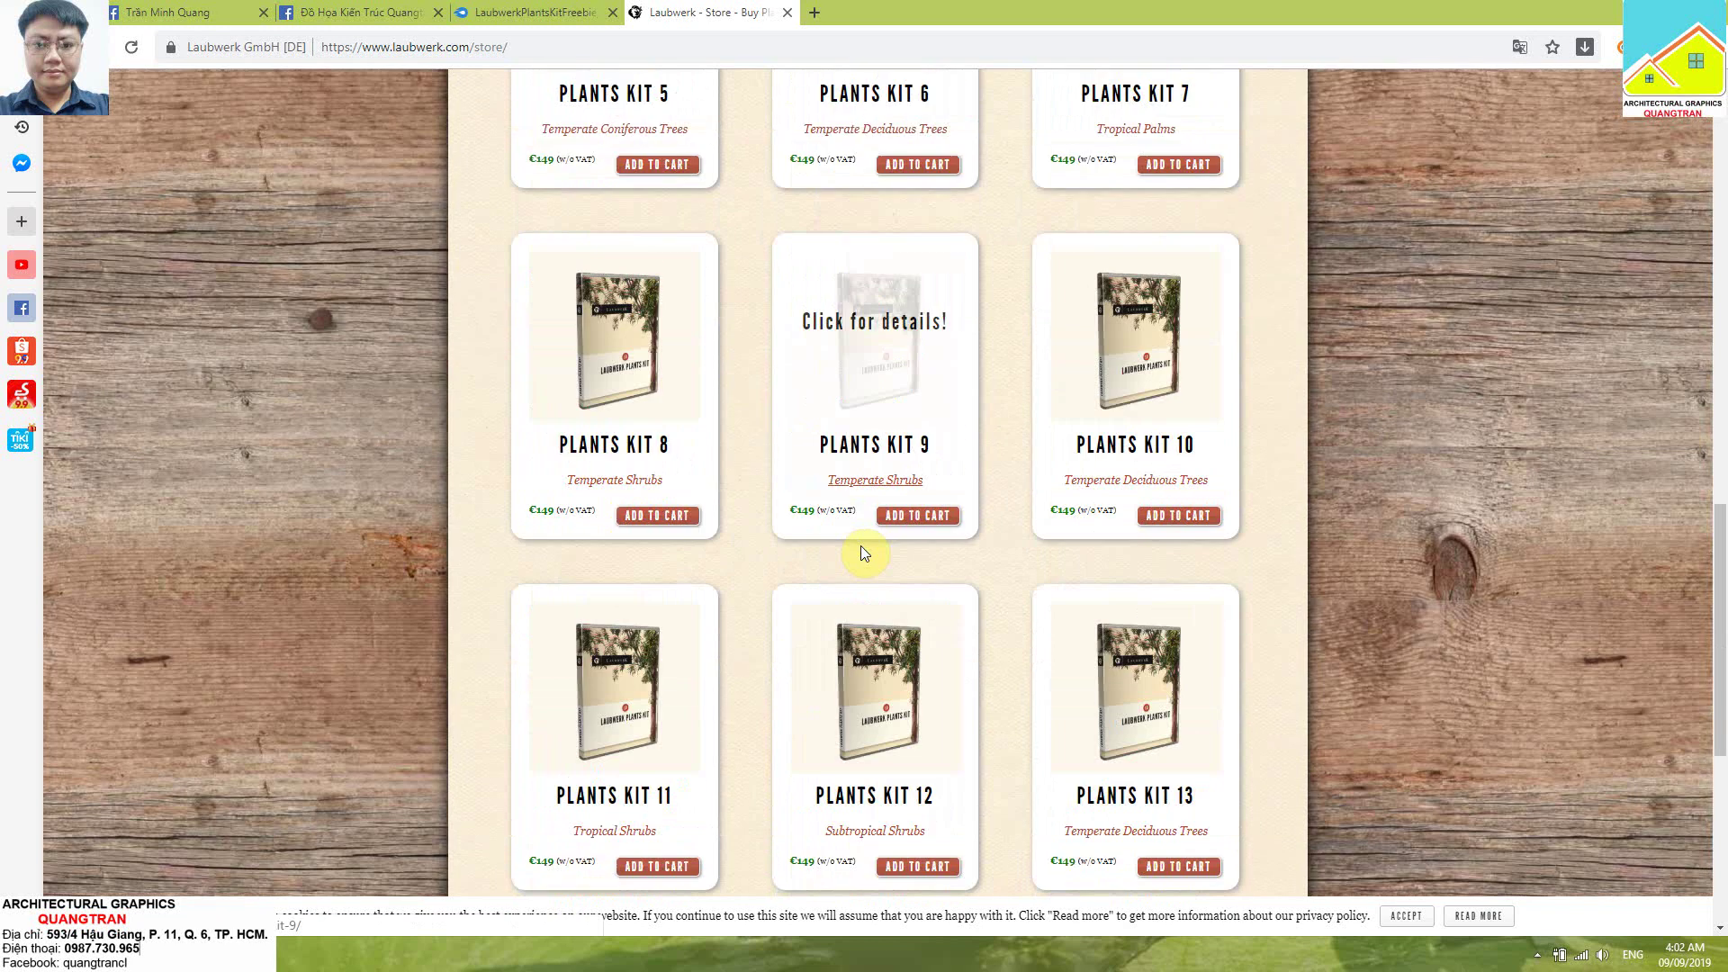
Scroll back up to the Plants Kit Freebie row at the top of the store
{"action": "scroll", "coordinate": [1120, 770], "scroll_direction": "up", "scroll_amount": 4}
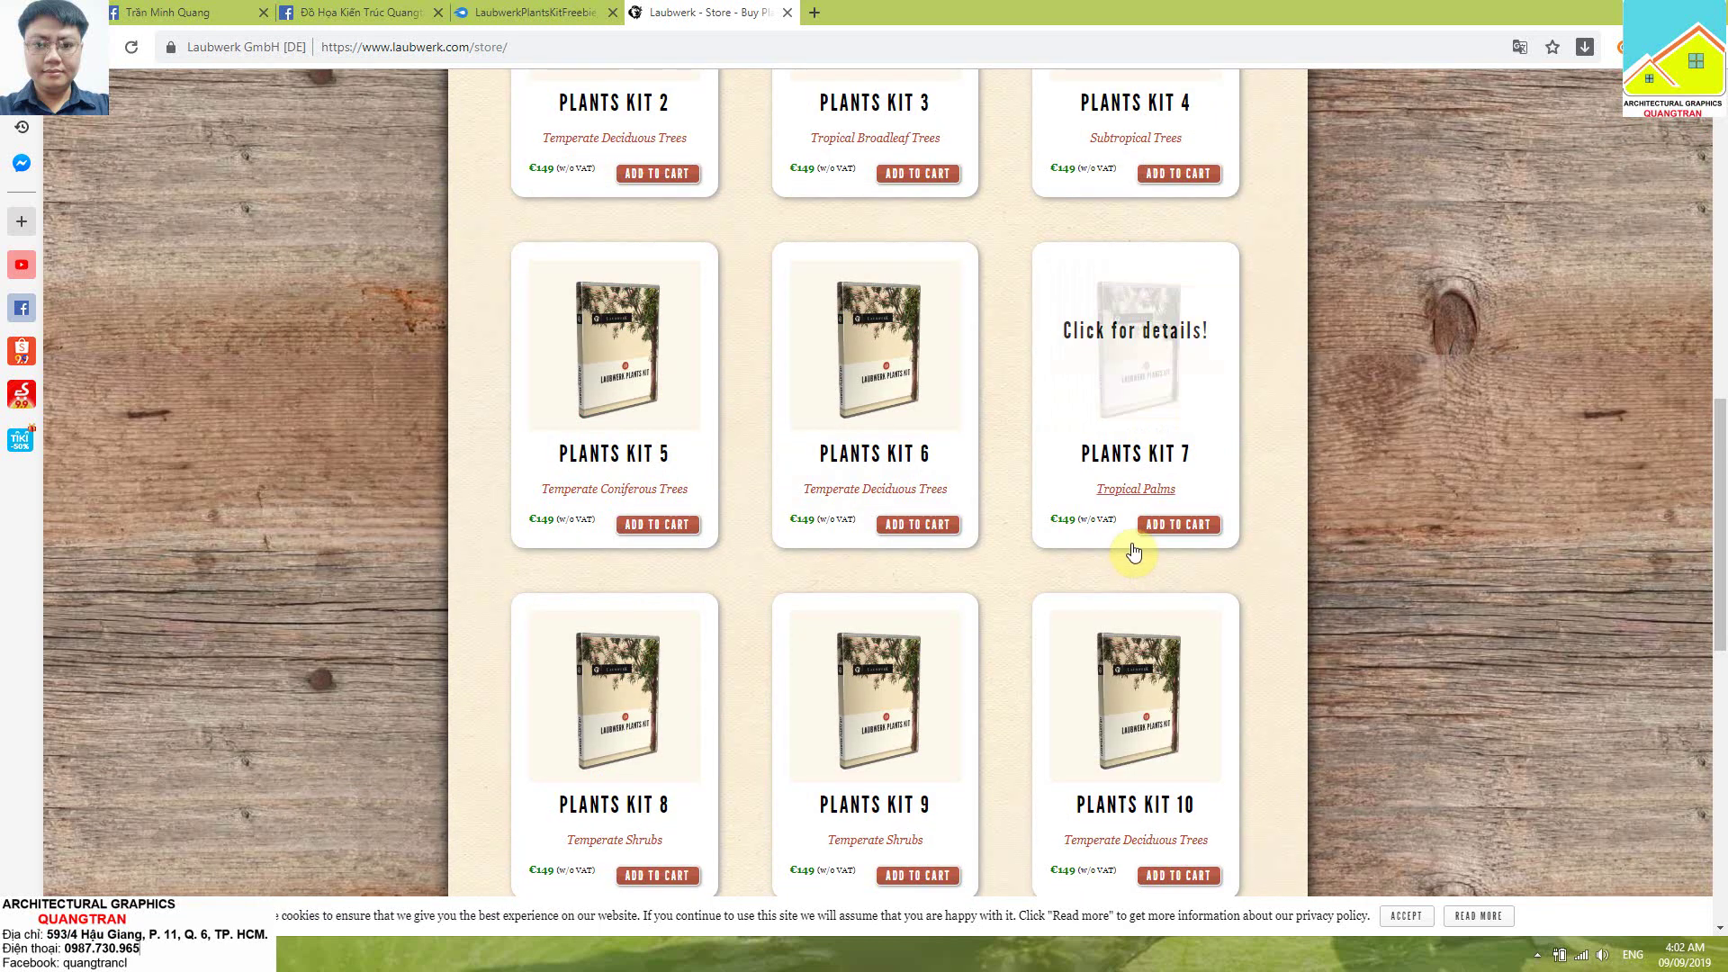
{"action": "scroll", "coordinate": [1132, 553], "scroll_direction": "up", "scroll_amount": 2}
{"action": "scroll", "coordinate": [1131, 553], "scroll_direction": "up", "scroll_amount": 1}
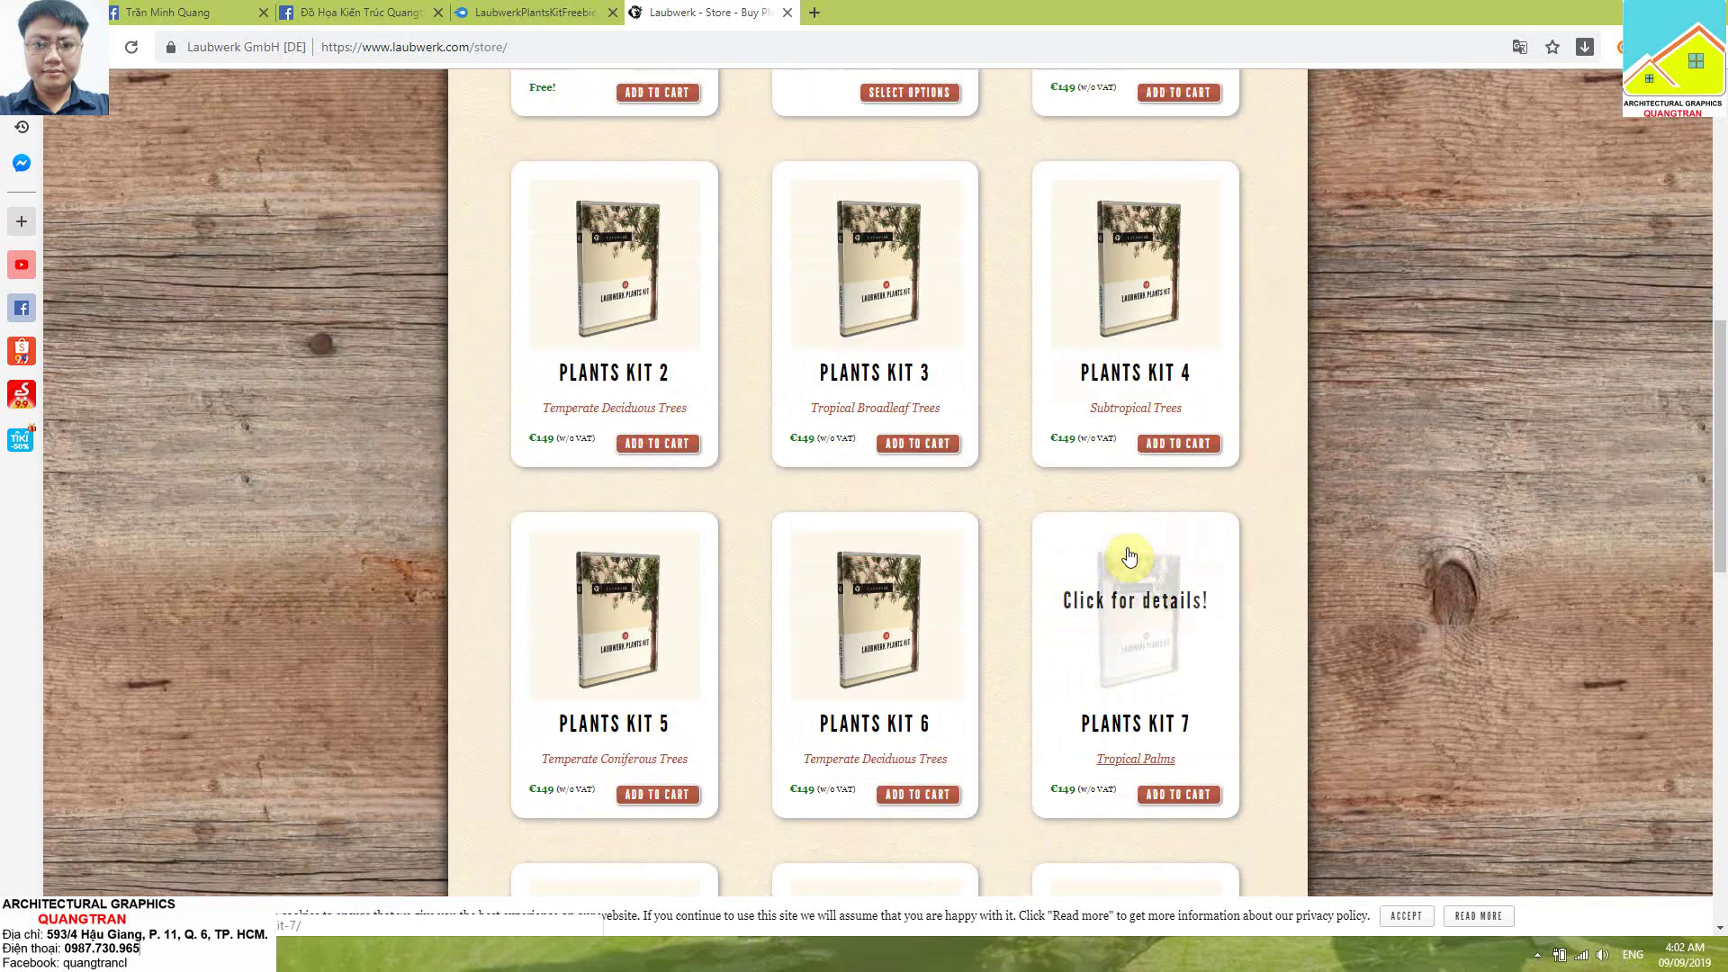
{"action": "scroll", "coordinate": [1131, 554], "scroll_direction": "up", "scroll_amount": 3}
{"action": "scroll", "coordinate": [1131, 551], "scroll_direction": "up", "scroll_amount": 1}
{"action": "scroll", "coordinate": [1120, 544], "scroll_direction": "up", "scroll_amount": 1}
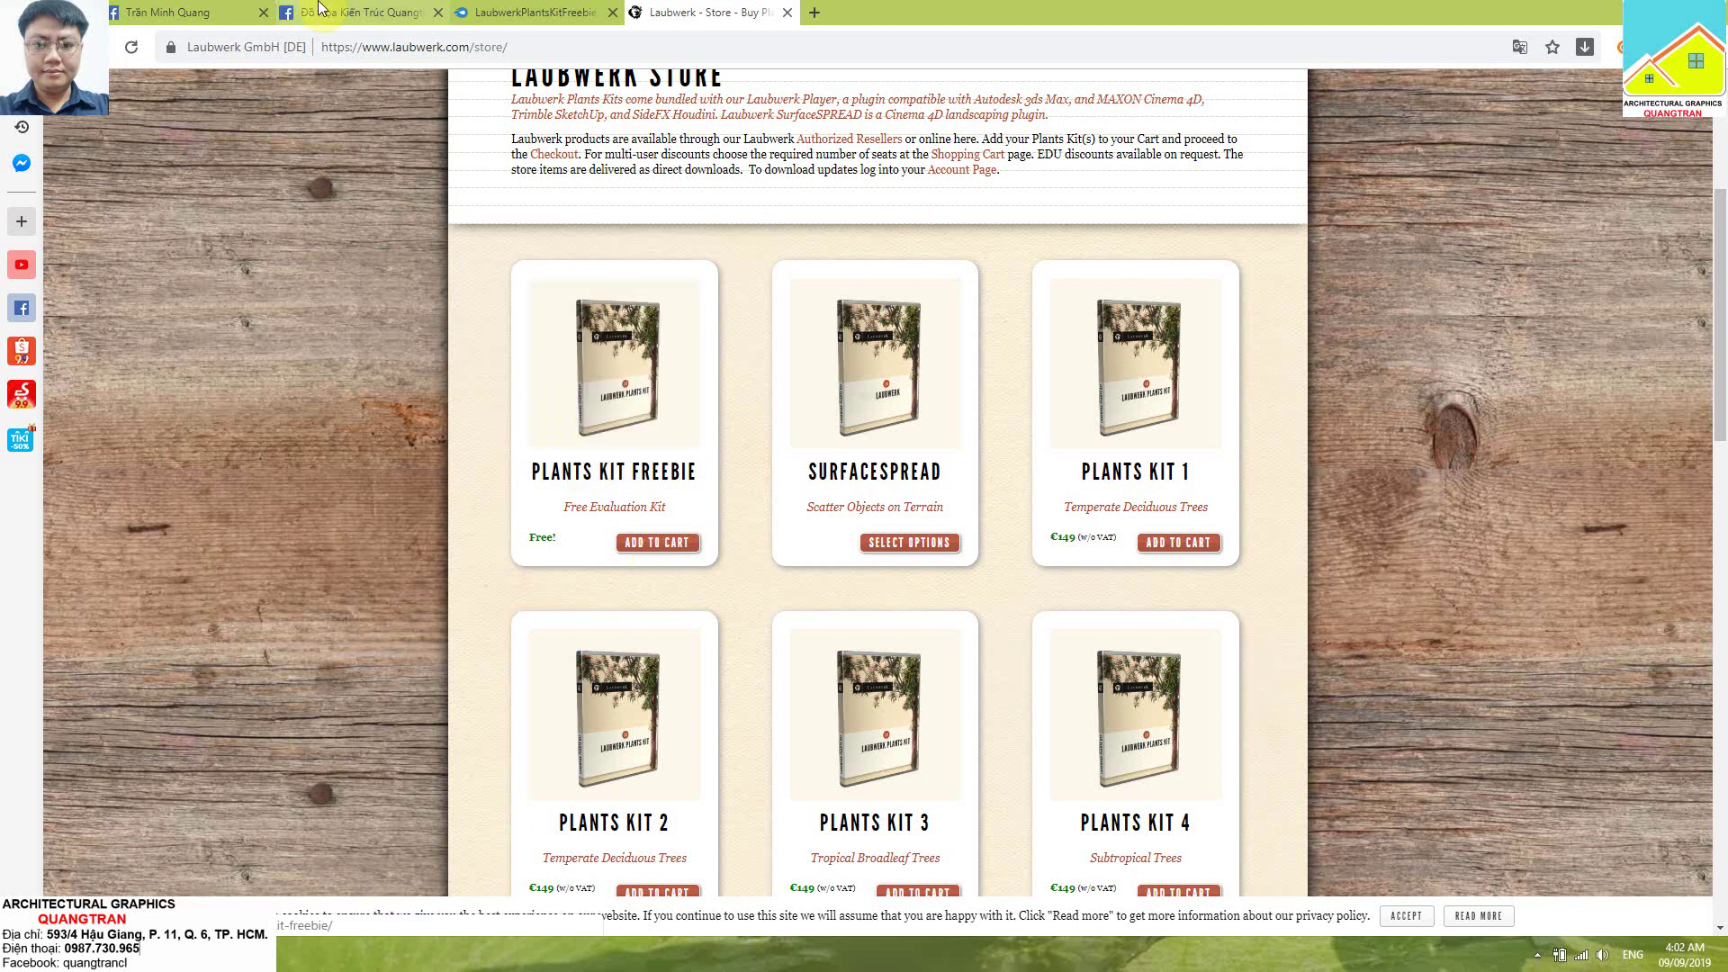
Return to the architecture graphics Facebook page and briefly orbit the tree model
{"action": "left_click", "coordinate": [360, 13]}
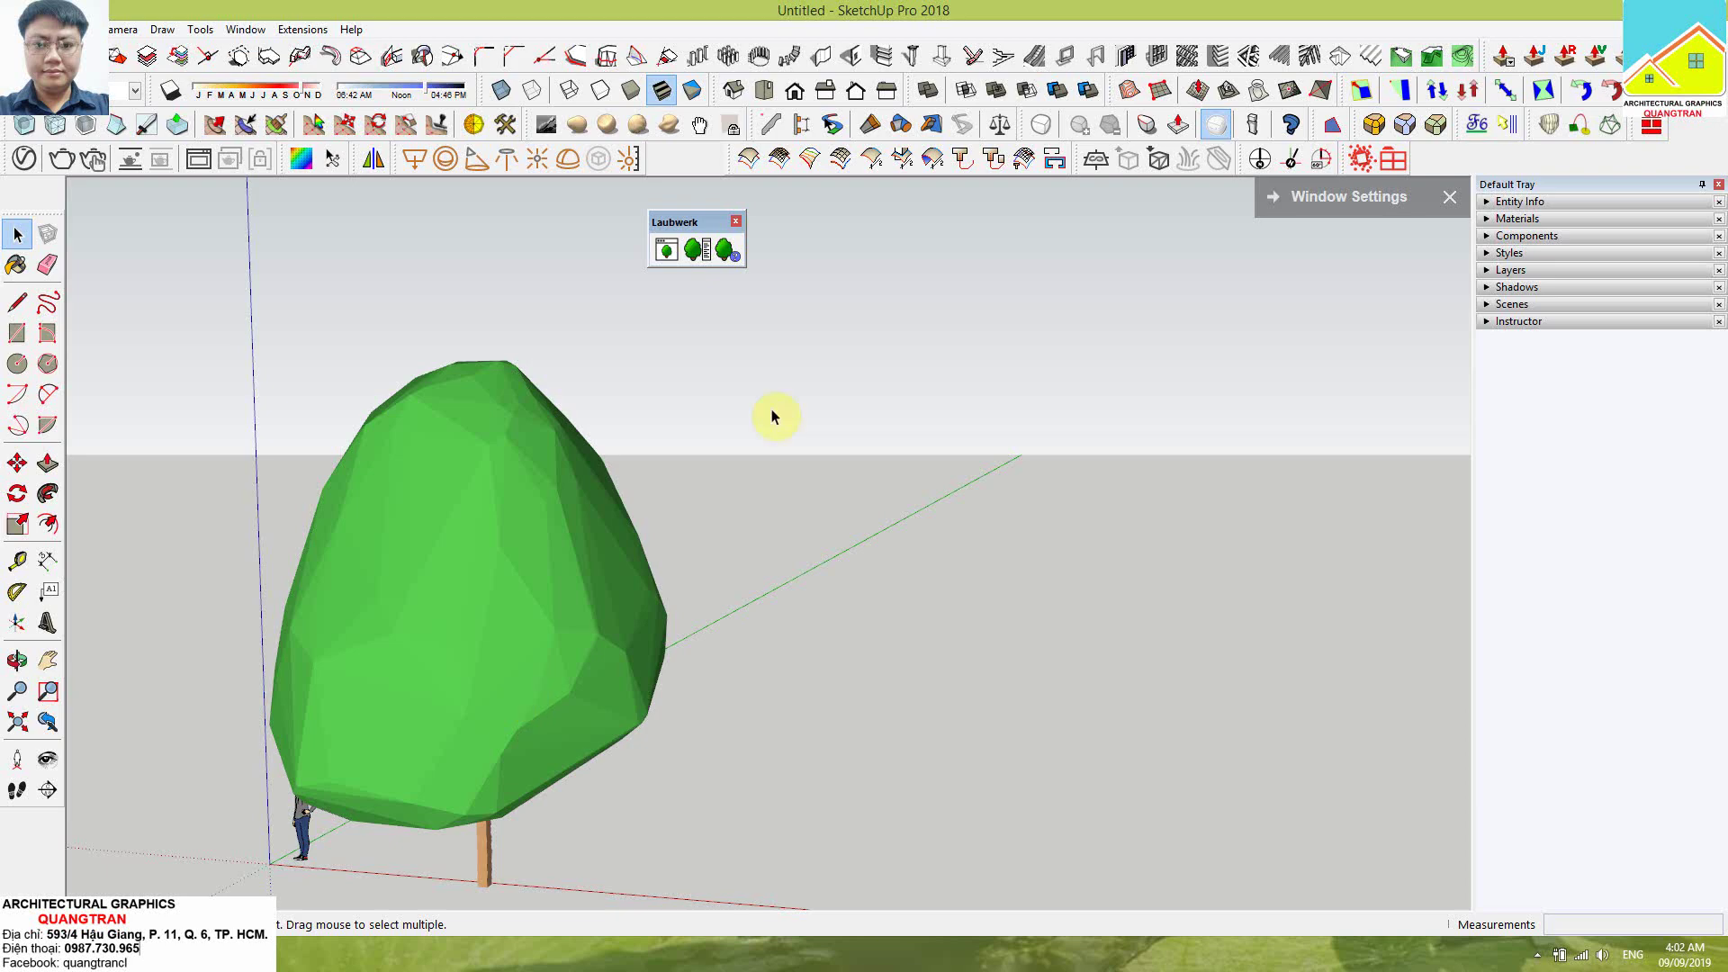
{"action": "middle_click_drag", "start_coordinate": [774, 417], "coordinate": [639, 586]}
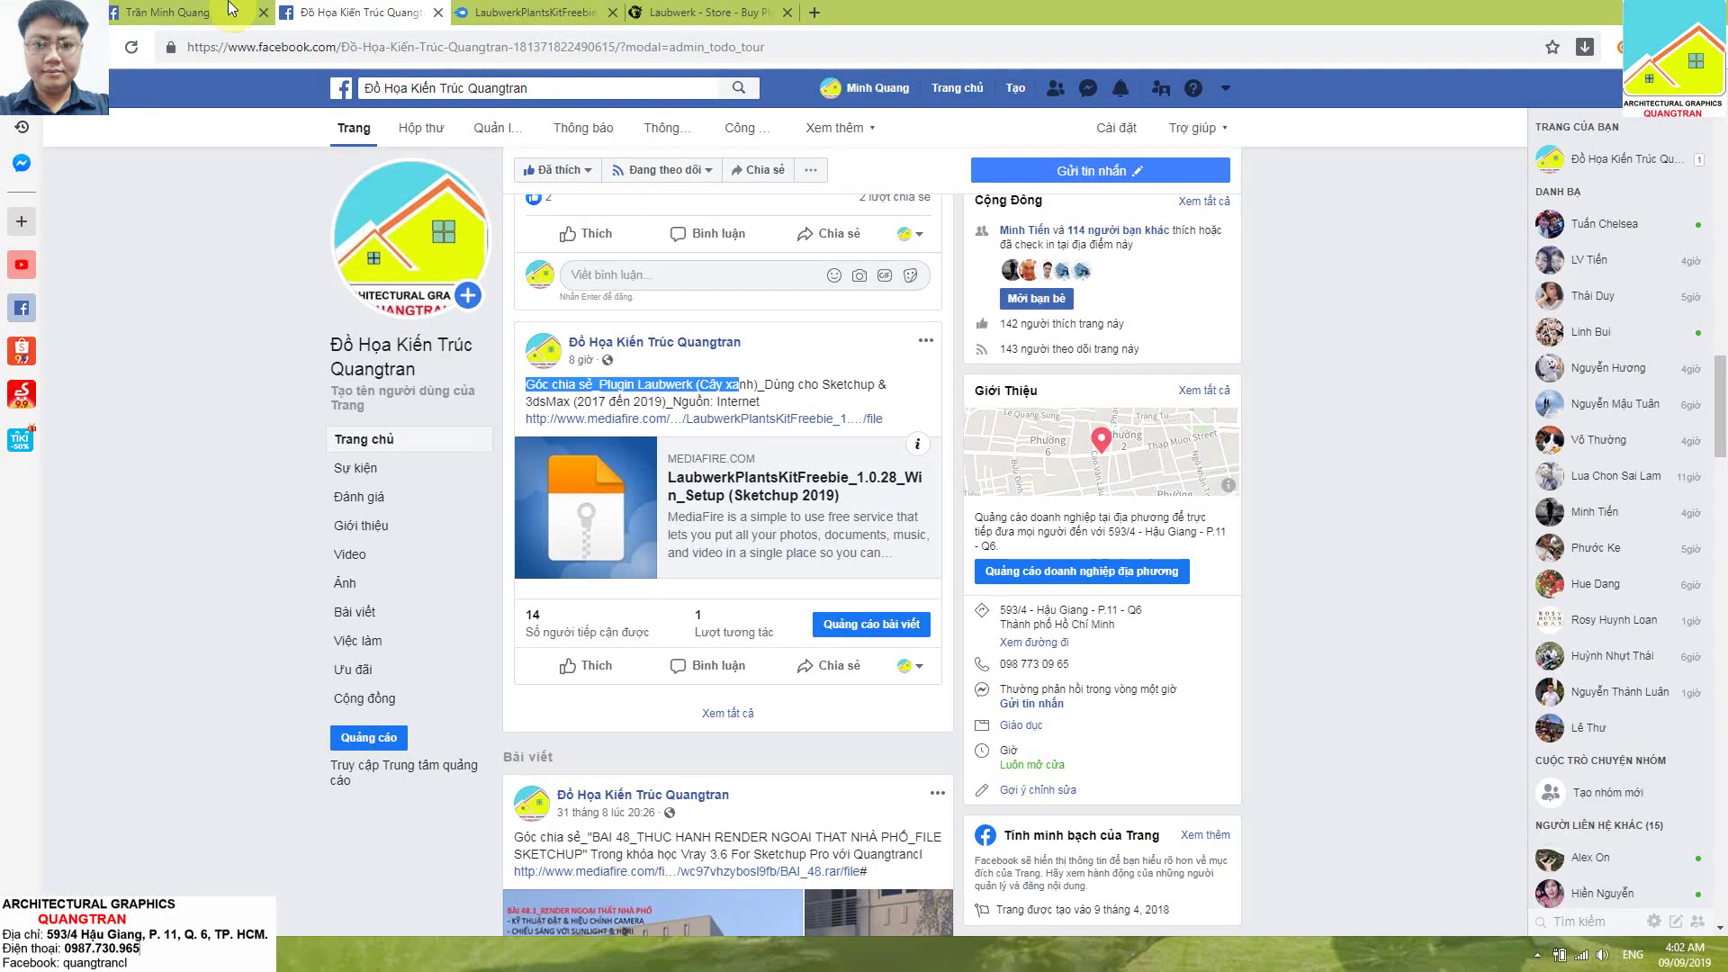
Show the living-room render, then scroll the timeline and view the single-storey house render
{"action": "left_click", "coordinate": [229, 11]}
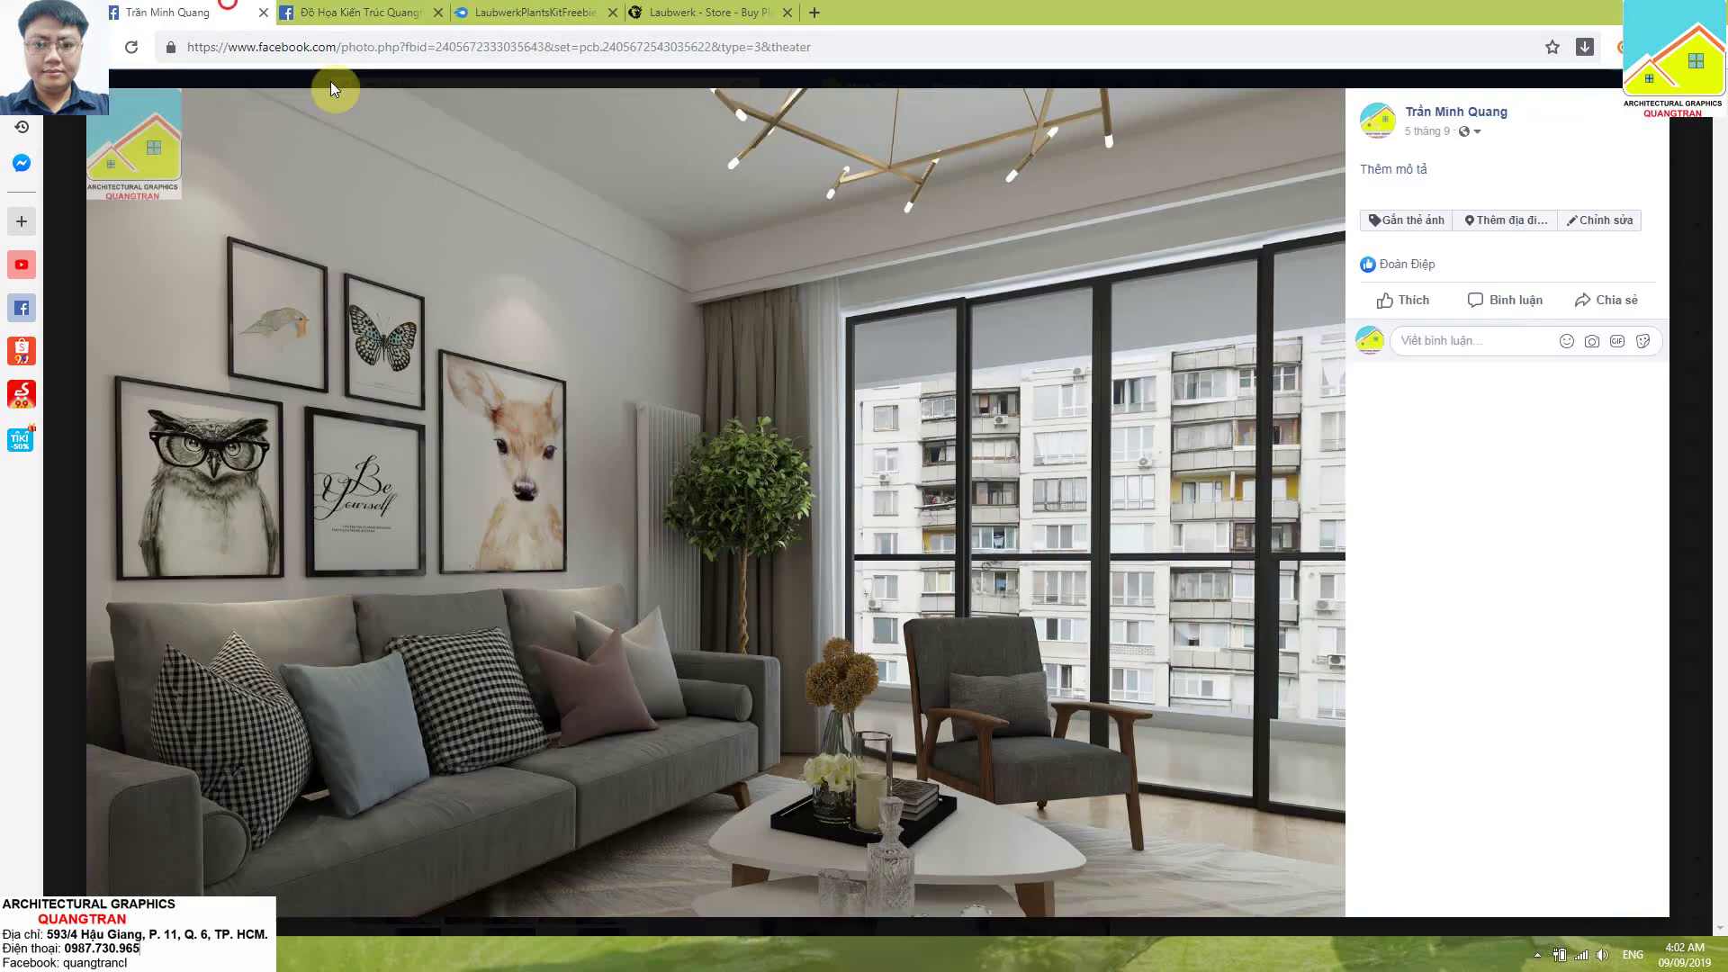
{"action": "key", "text": "Escape"}
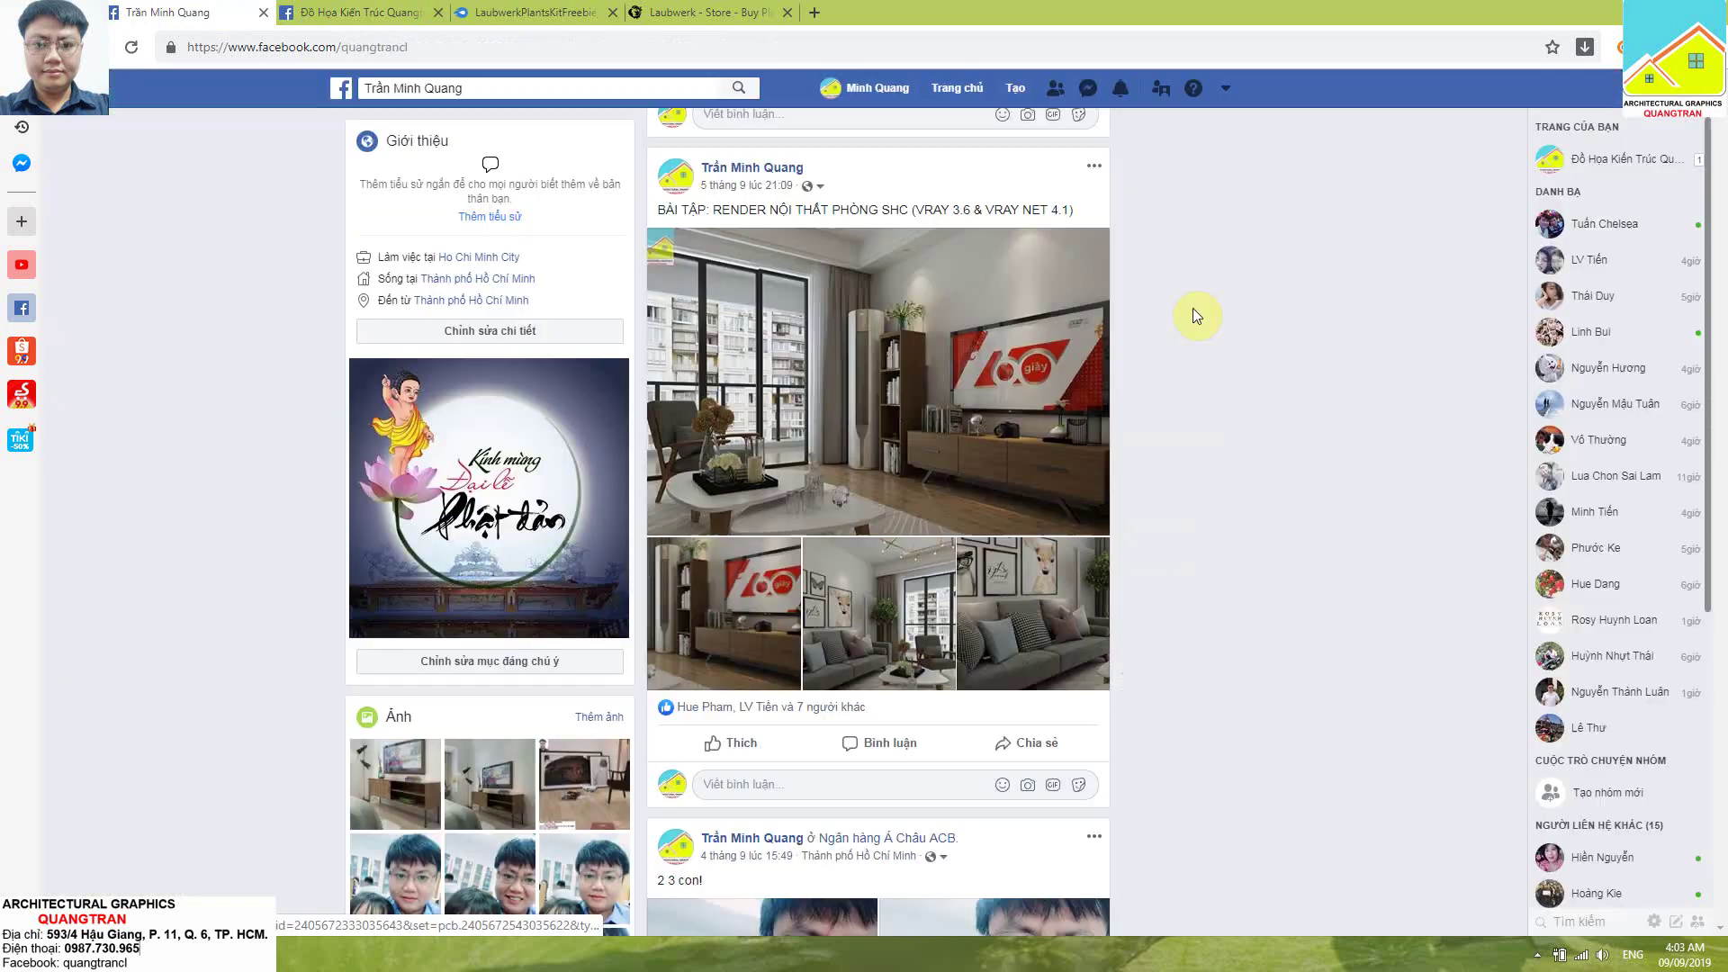
{"action": "scroll", "coordinate": [1191, 308], "scroll_direction": "down", "scroll_amount": 5}
{"action": "scroll", "coordinate": [1014, 547], "scroll_direction": "down", "scroll_amount": 4}
{"action": "scroll", "coordinate": [1015, 548], "scroll_direction": "down", "scroll_amount": 6}
{"action": "scroll", "coordinate": [1014, 547], "scroll_direction": "down", "scroll_amount": 3}
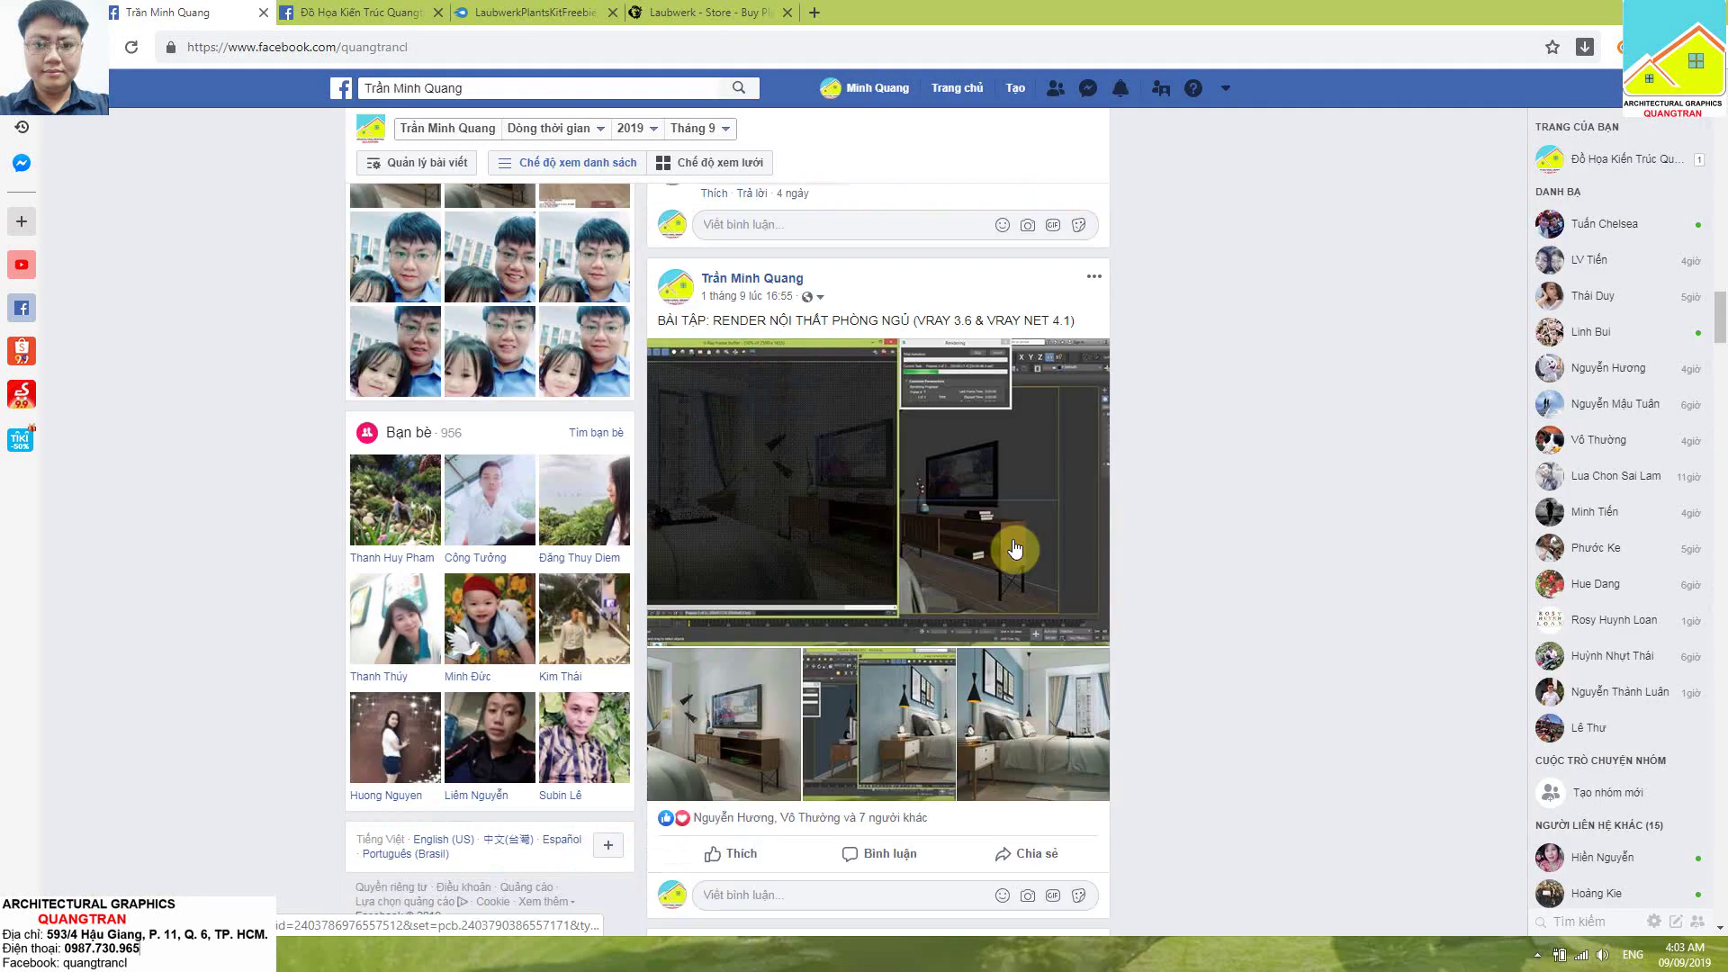
{"action": "scroll", "coordinate": [1017, 557], "scroll_direction": "down", "scroll_amount": 6}
{"action": "scroll", "coordinate": [1019, 576], "scroll_direction": "down", "scroll_amount": 5}
{"action": "scroll", "coordinate": [1023, 592], "scroll_direction": "down", "scroll_amount": 3}
{"action": "scroll", "coordinate": [1023, 592], "scroll_direction": "down", "scroll_amount": 5}
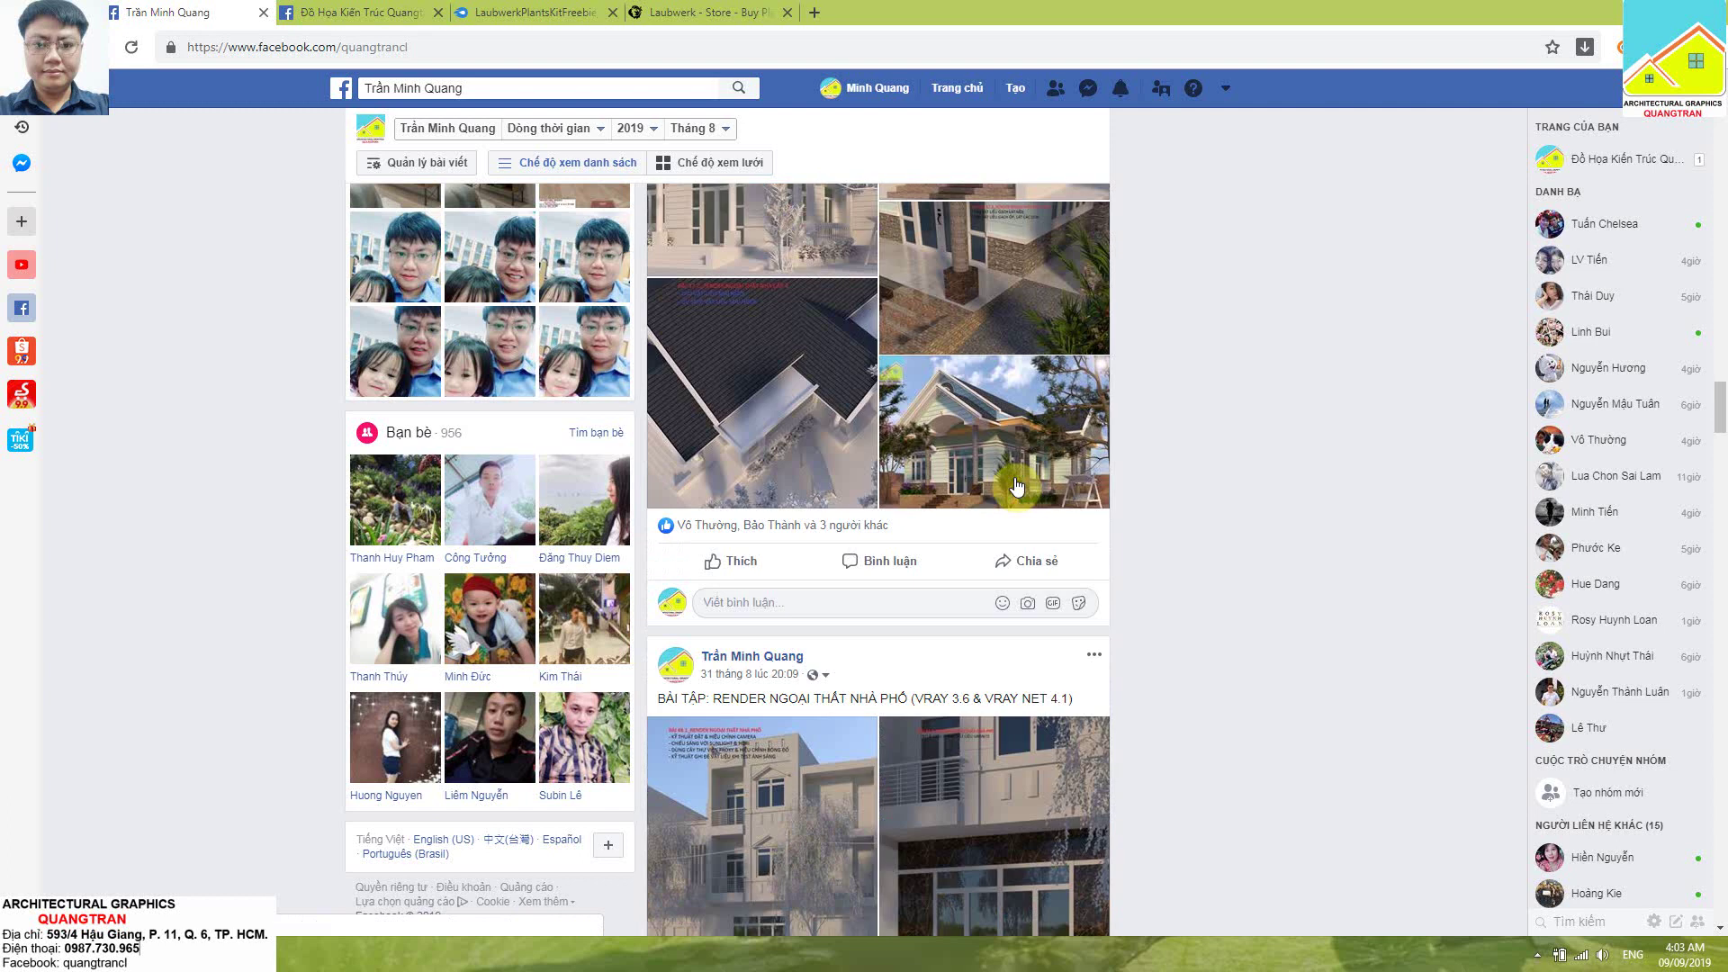
{"action": "left_click", "coordinate": [1022, 457]}
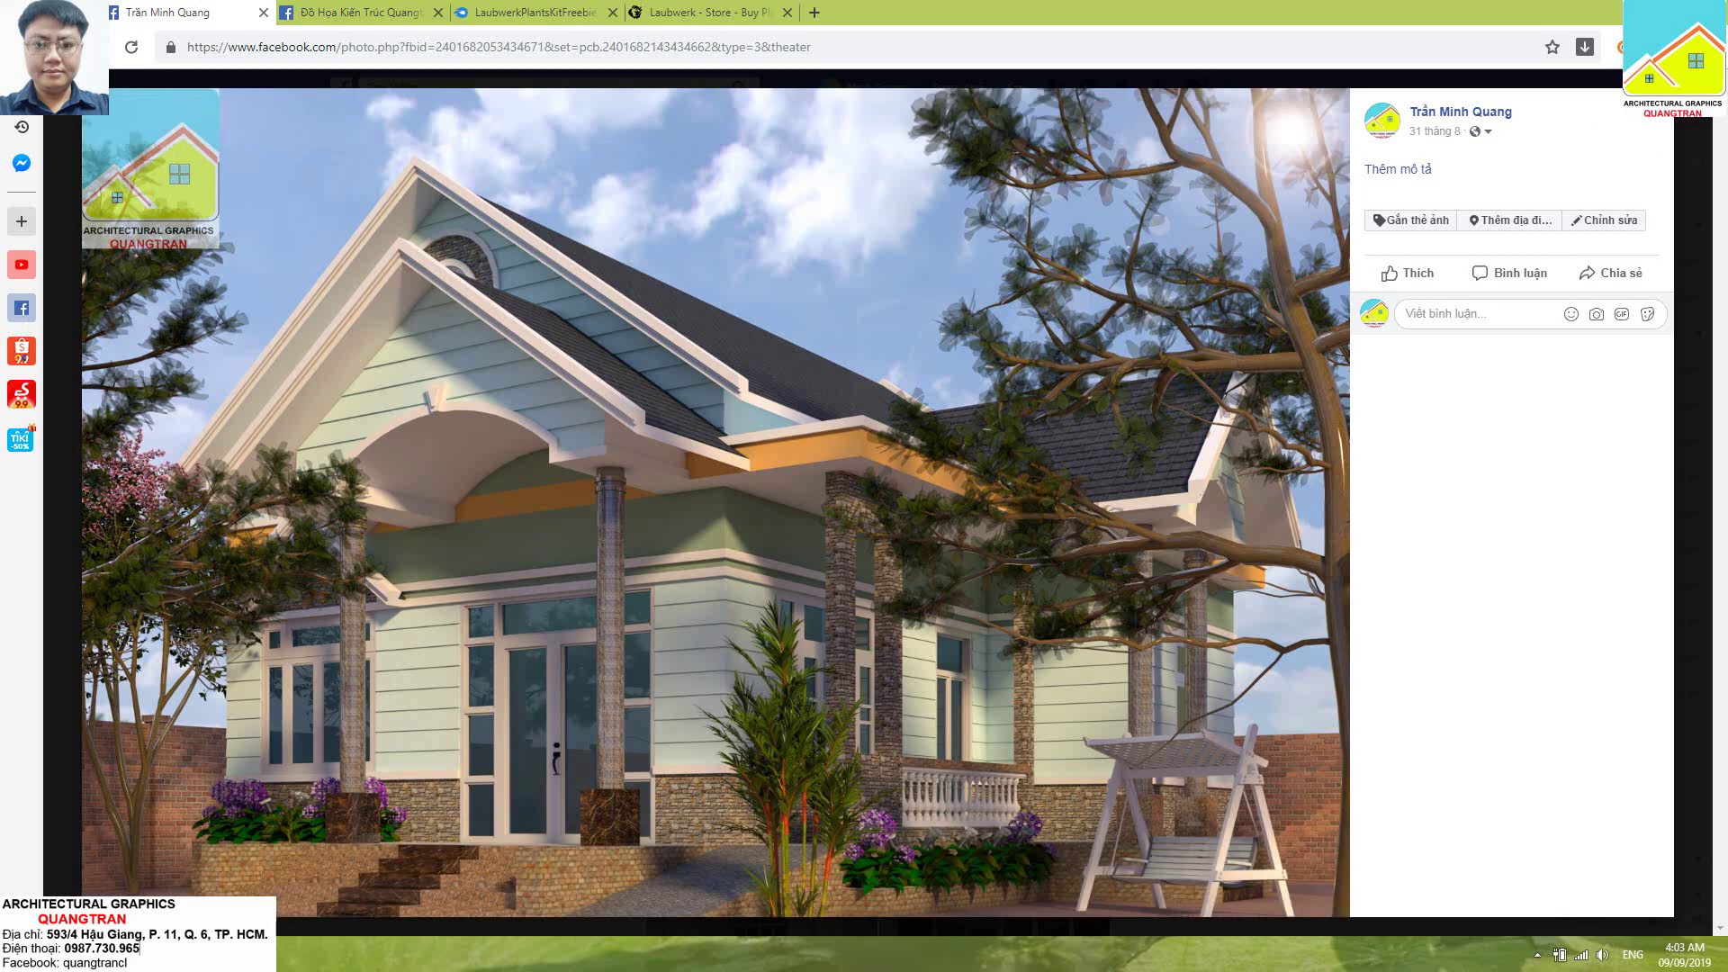
{"action": "key", "text": "Escape"}
Step through the townhouse post's renders to the full facade image, briefly checking the Laubwerk page
{"action": "scroll", "coordinate": [1238, 357], "scroll_direction": "down", "scroll_amount": 5}
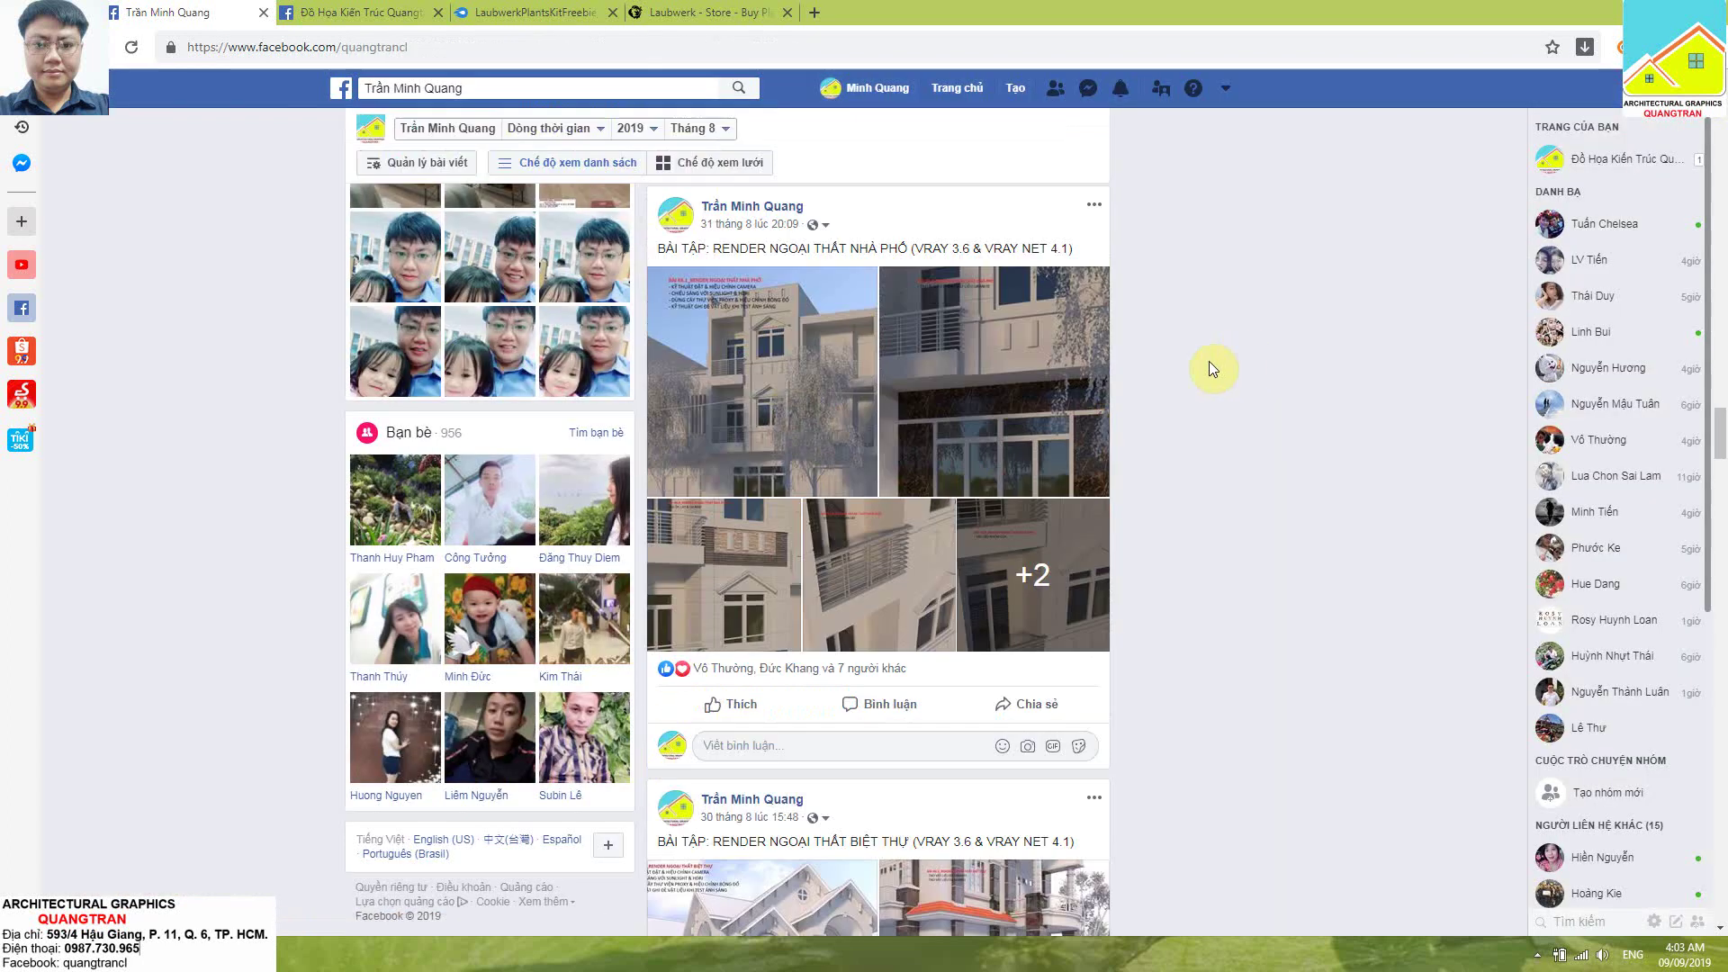
{"action": "left_click", "coordinate": [1033, 399]}
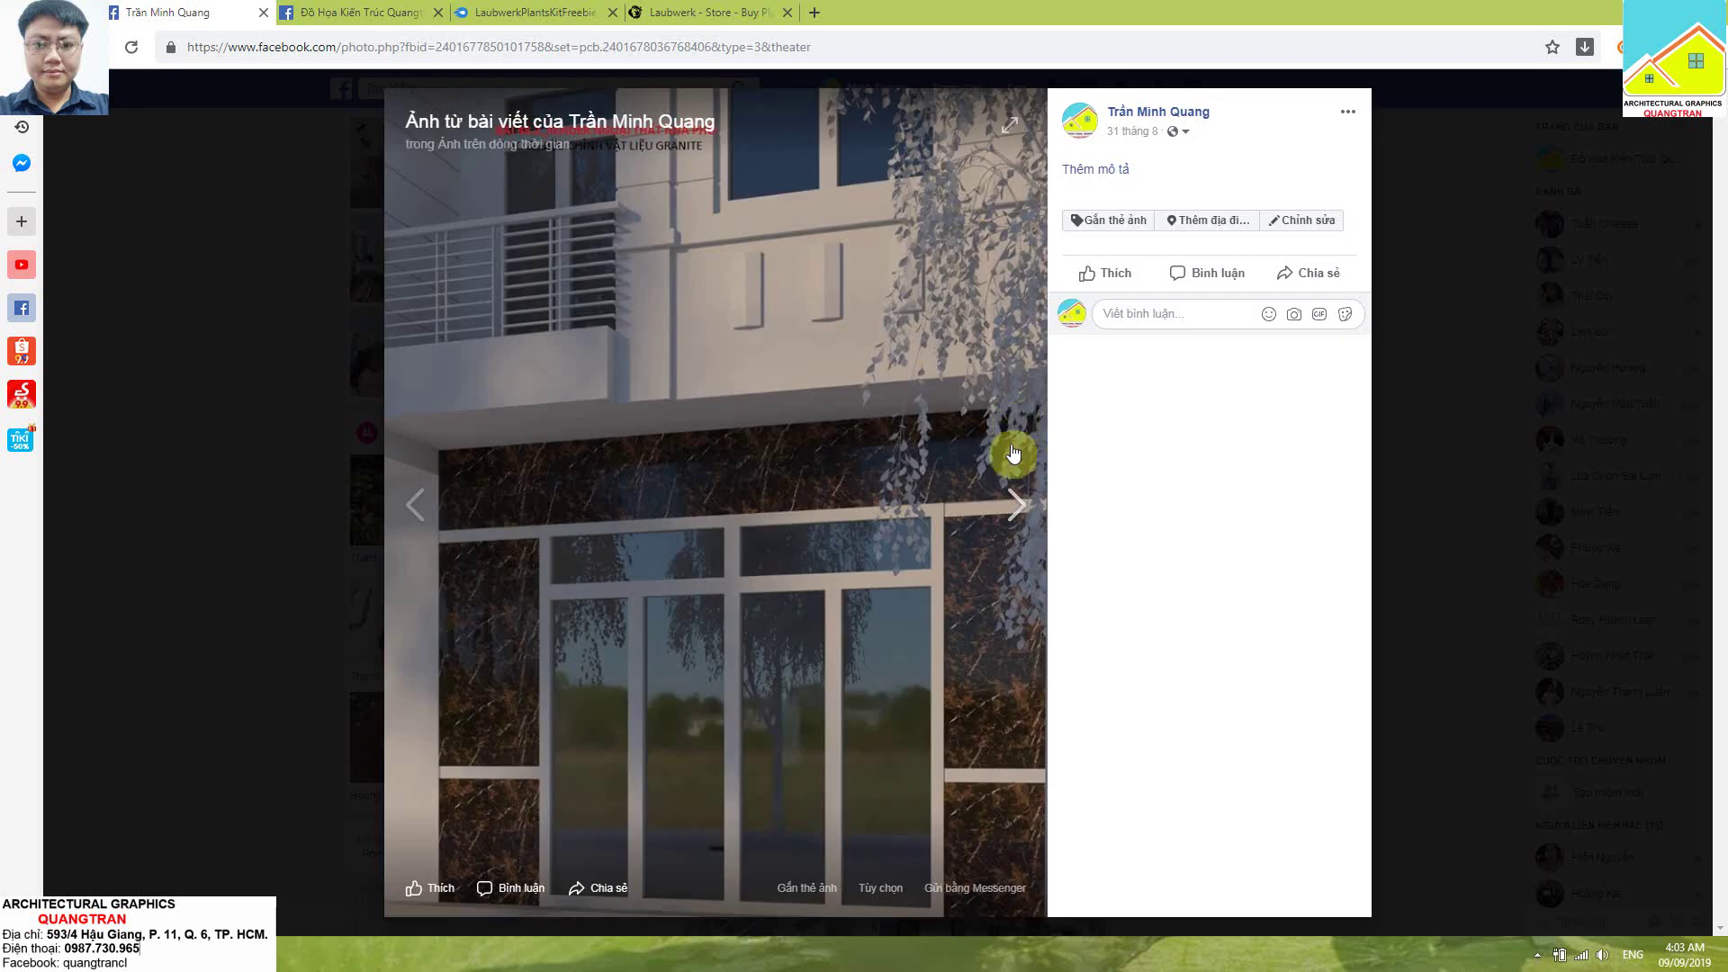
{"action": "left_click", "coordinate": [1008, 521]}
{"action": "left_click", "coordinate": [1009, 521]}
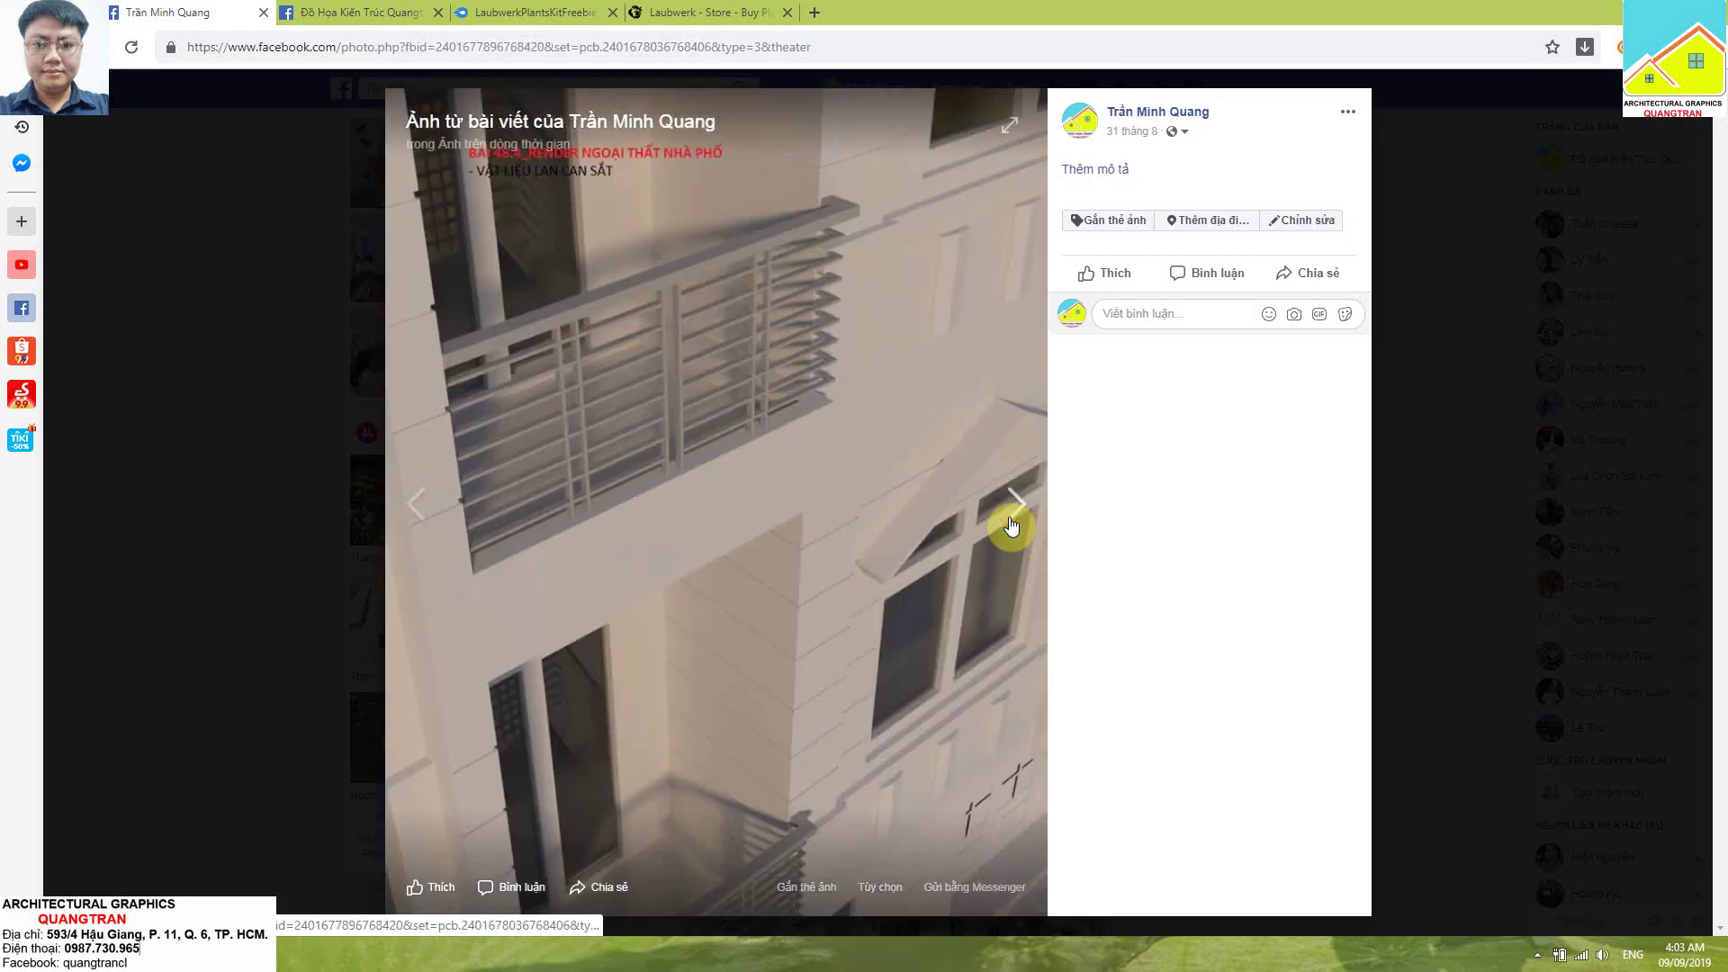
{"action": "left_click", "coordinate": [1009, 517]}
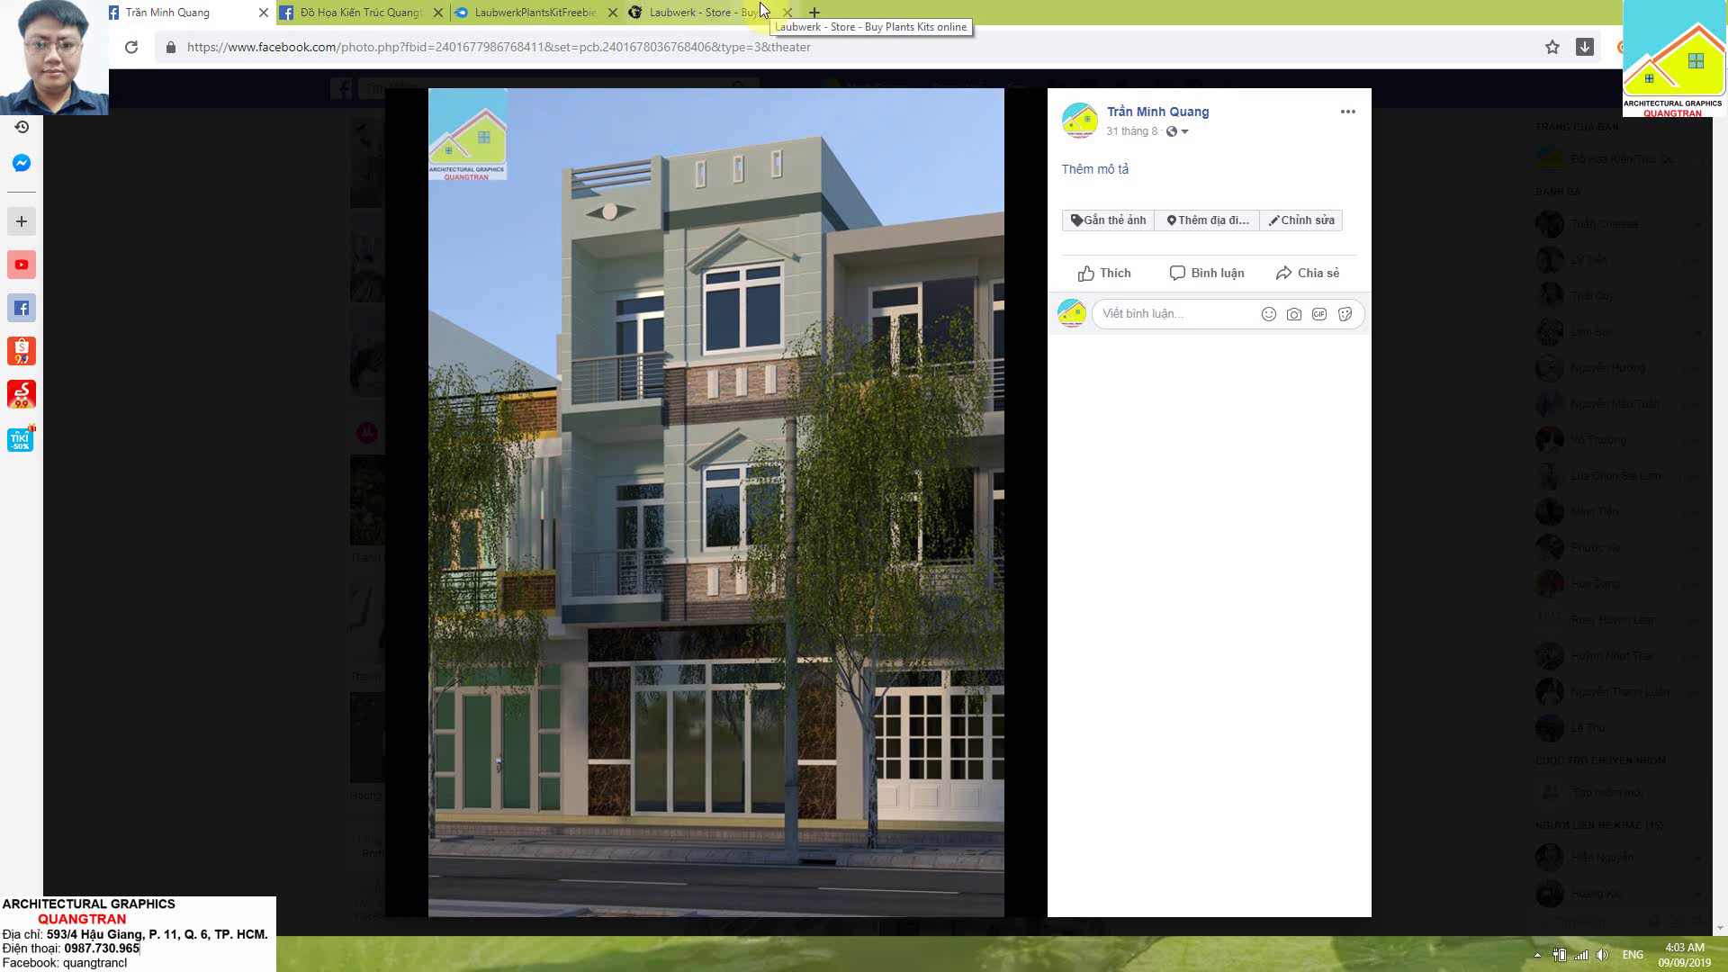
{"action": "left_click", "coordinate": [756, 12]}
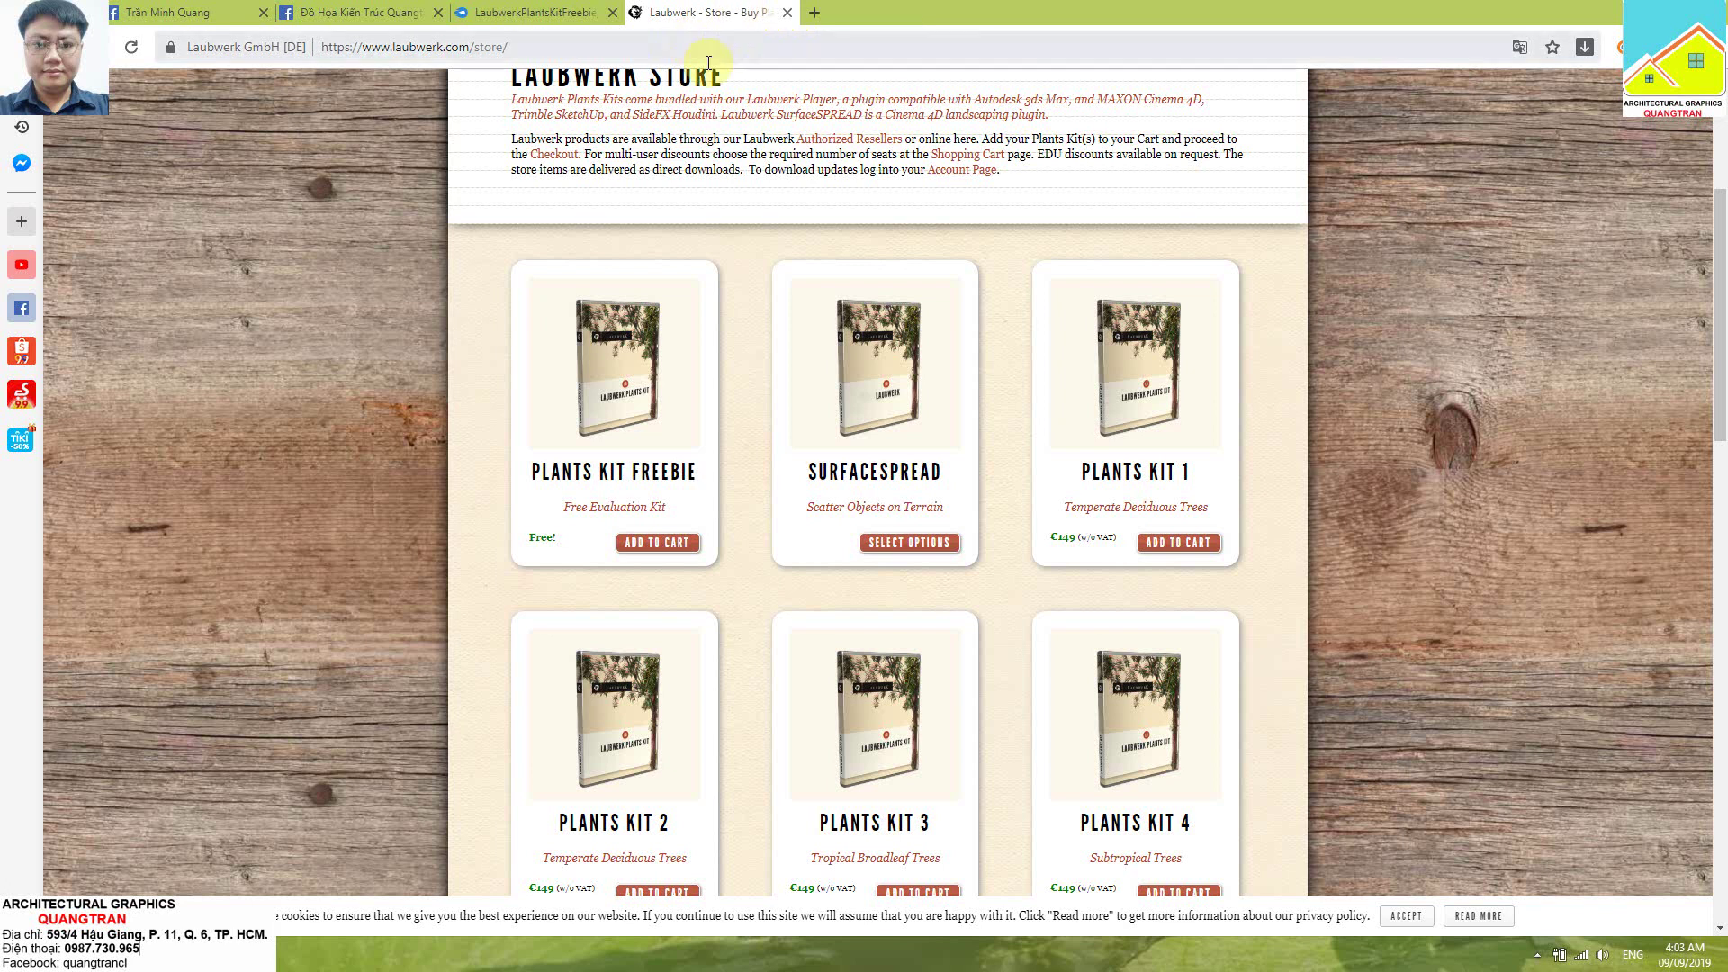
{"action": "left_click", "coordinate": [174, 12]}
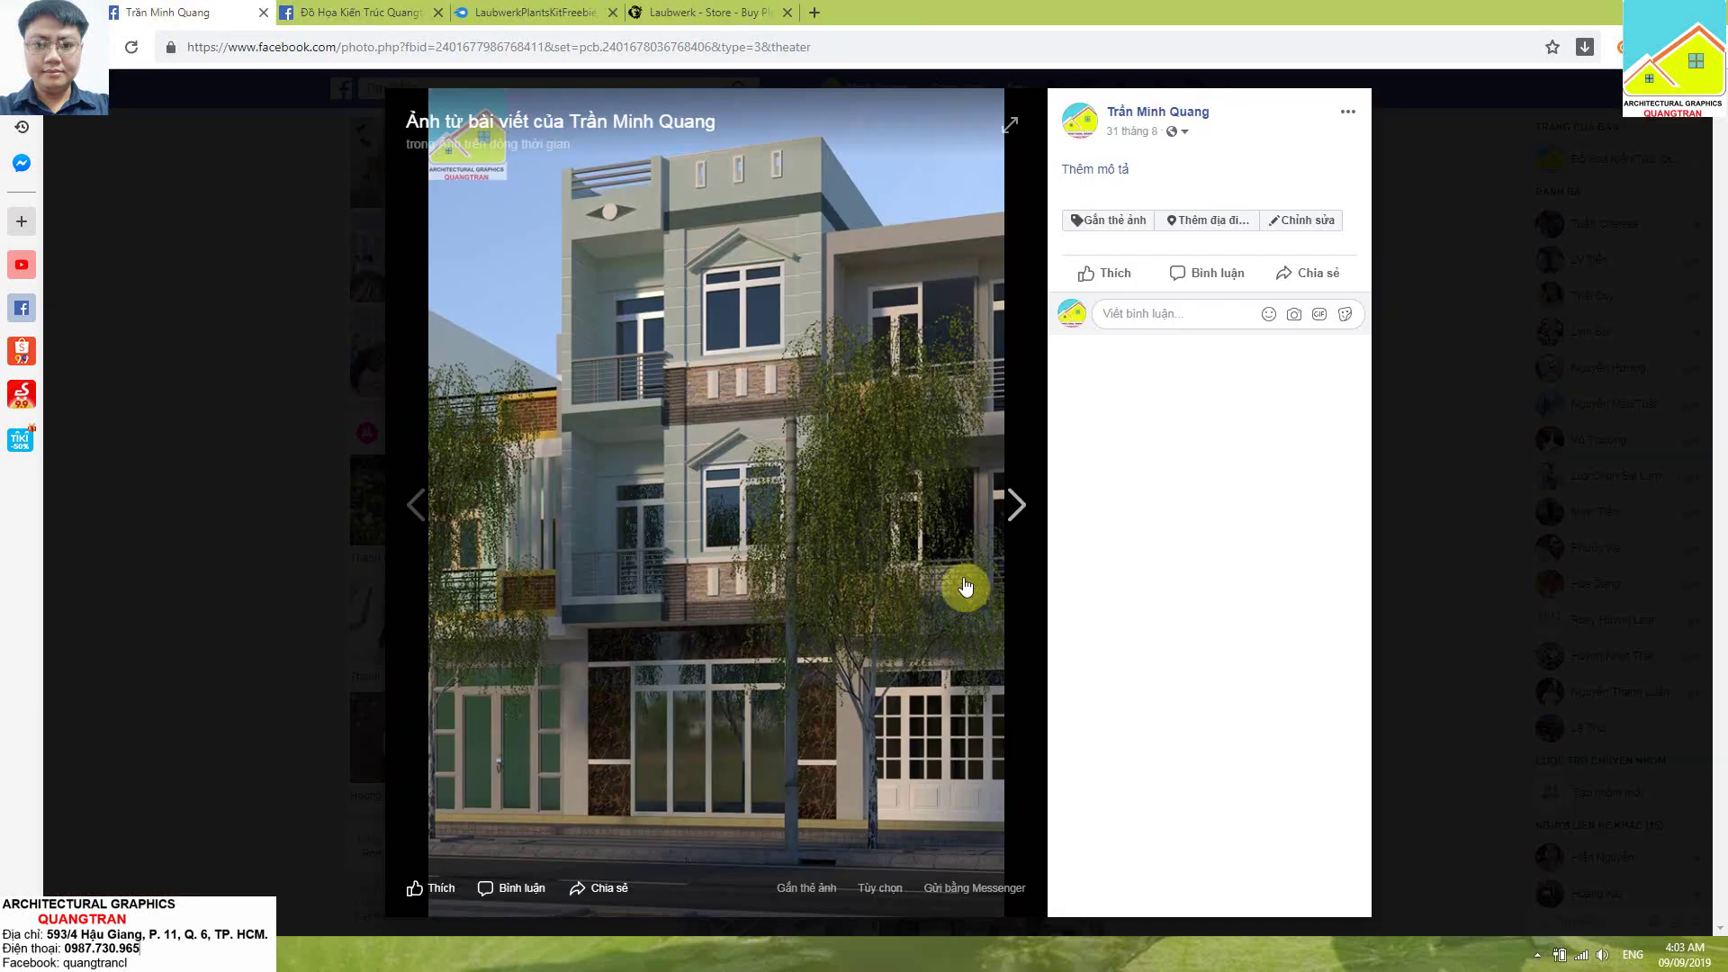